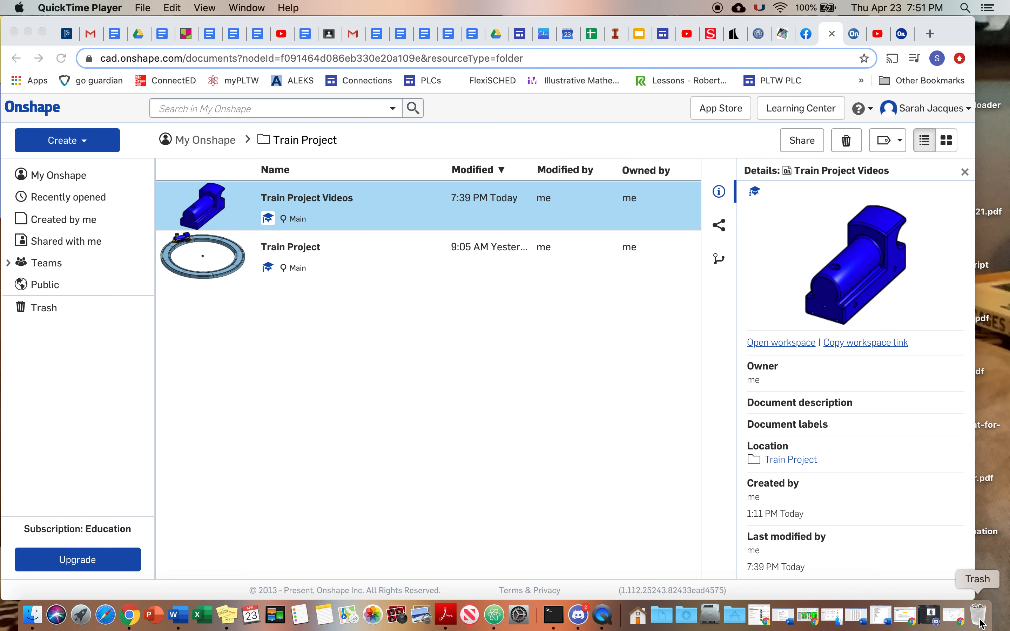
Widen the browser window slightly and open the Train Project Videos document from the Train Project folder
{"action": "left_click", "coordinate": [969, 595]}
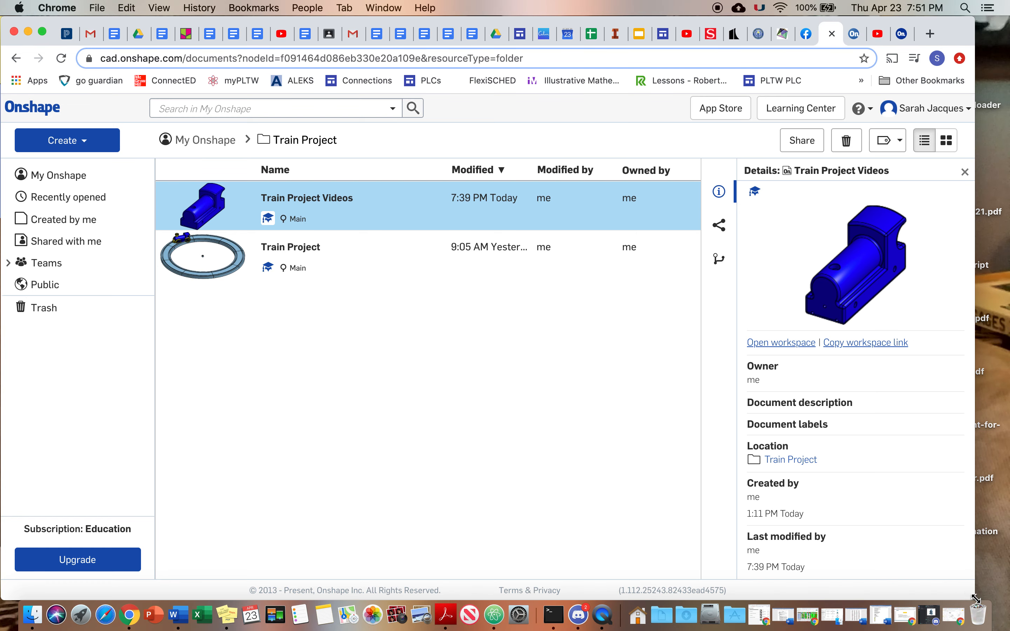
{"action": "left_click_drag", "start_coordinate": [969, 594], "coordinate": [986, 595]}
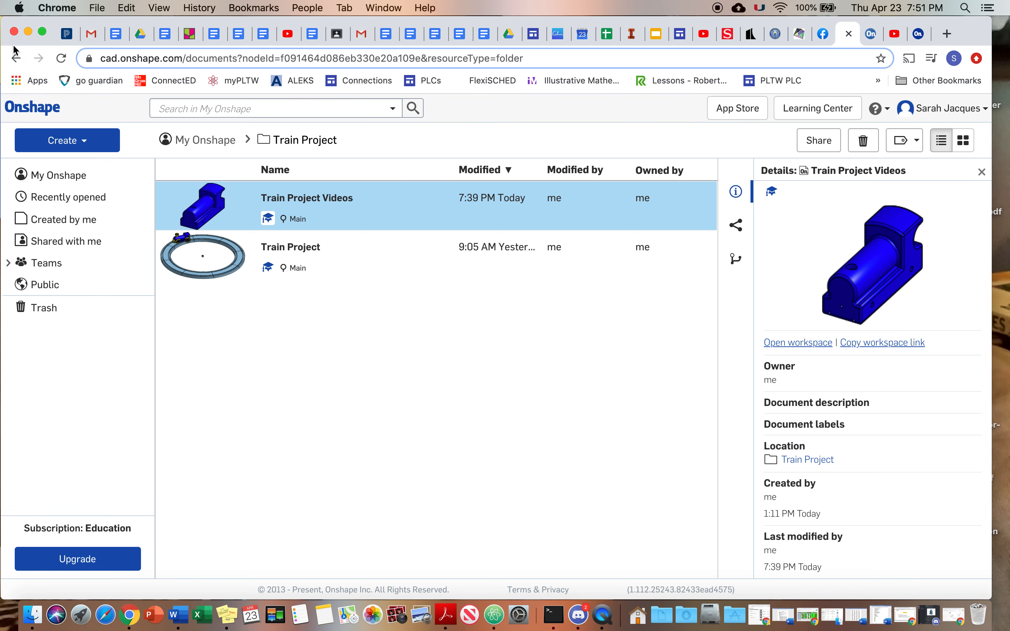
{"action": "left_click", "coordinate": [15, 57]}
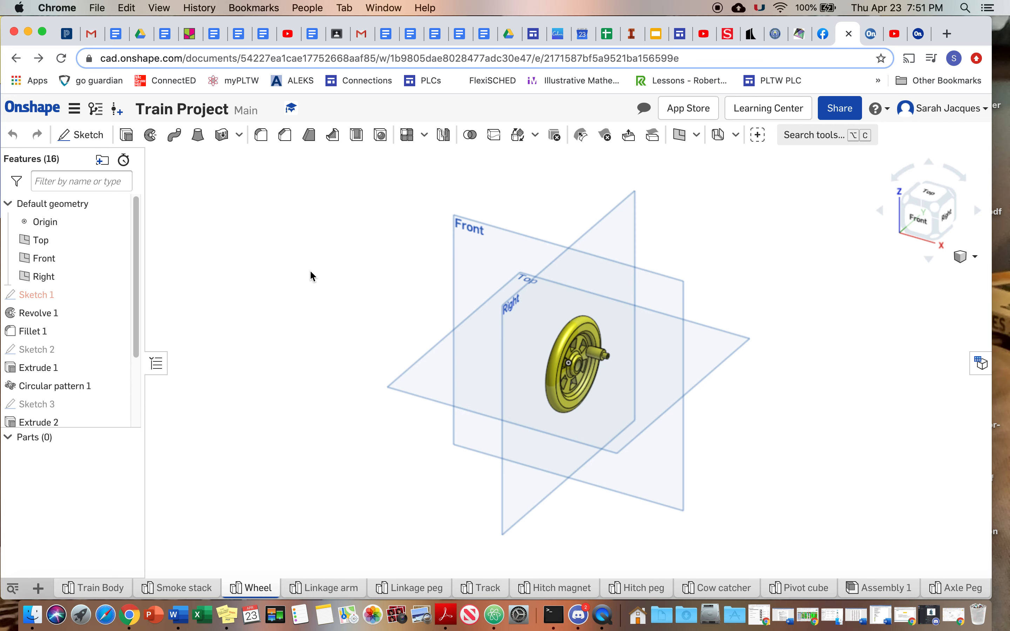
{"action": "left_click", "coordinate": [8, 111]}
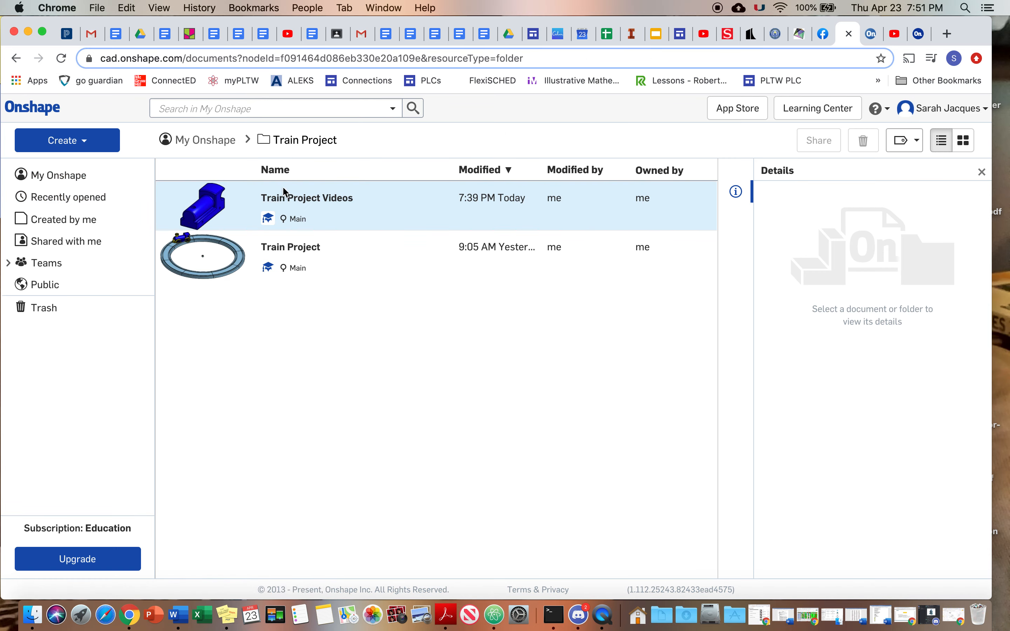
{"action": "left_click", "coordinate": [301, 199]}
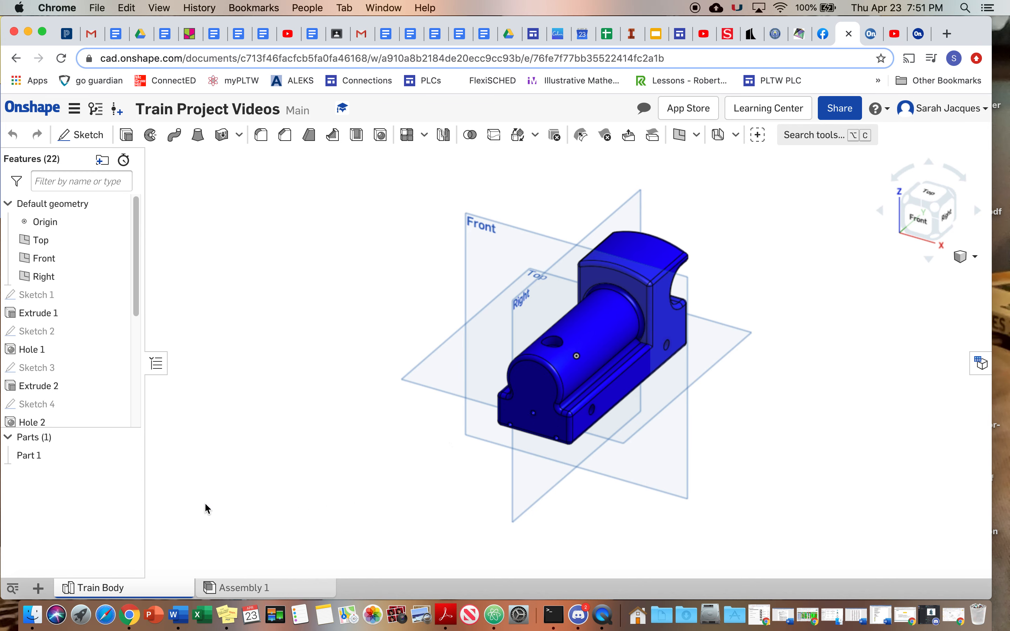
Create a new Part Studio in the document and rename it Wheel
{"action": "right_click", "coordinate": [100, 592]}
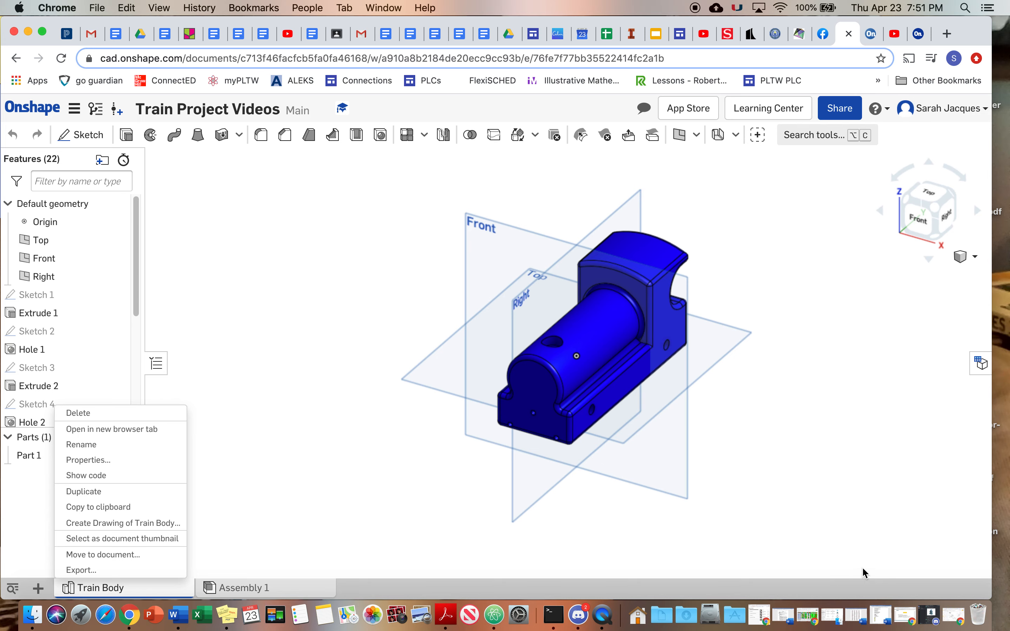
{"action": "left_click", "coordinate": [249, 545]}
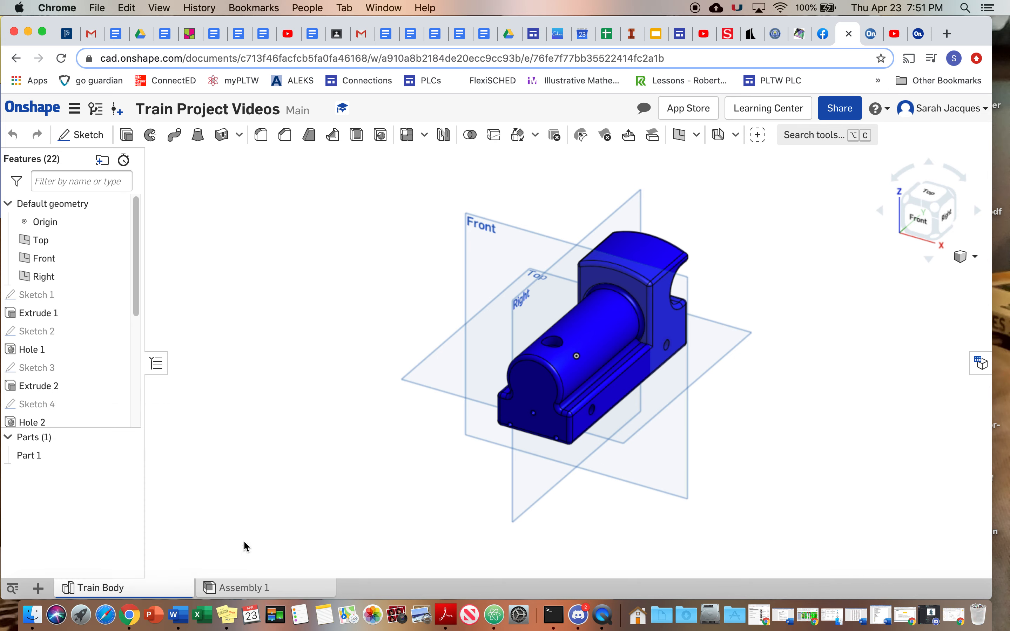
{"action": "left_click", "coordinate": [38, 588]}
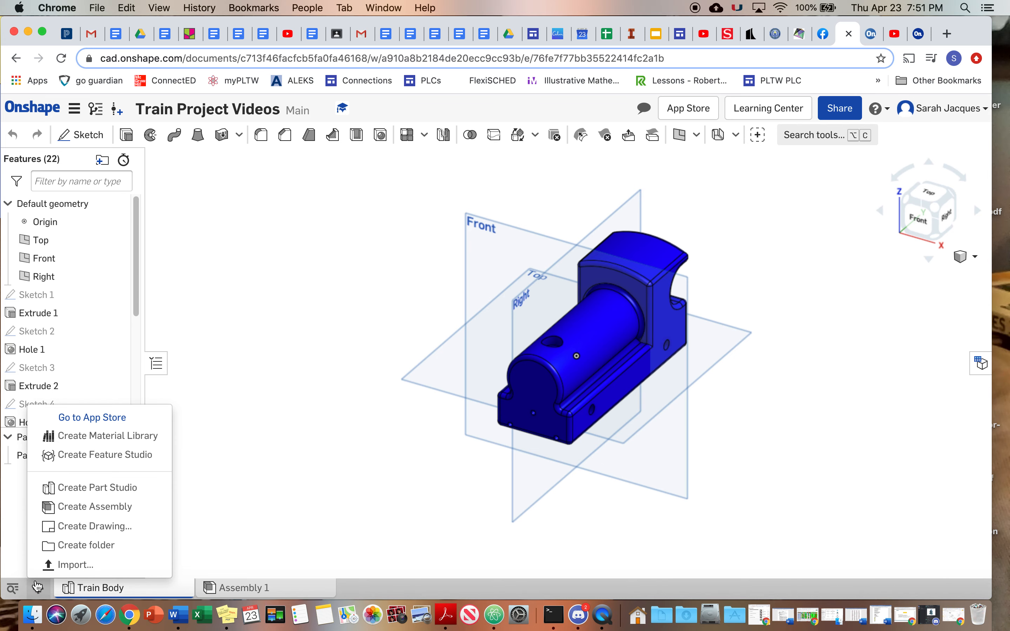
{"action": "left_click", "coordinate": [52, 485]}
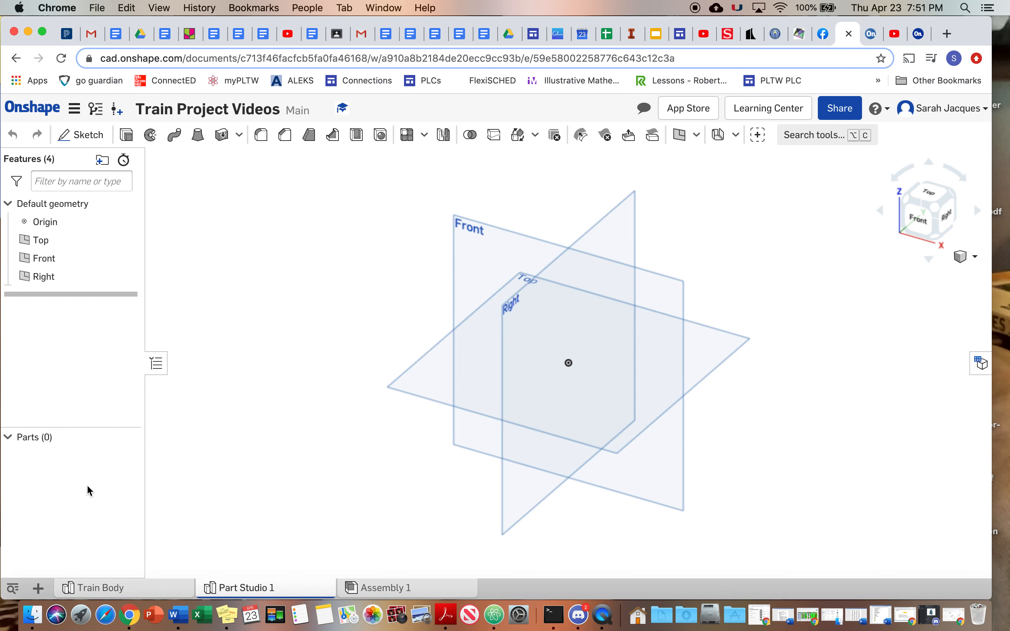
{"action": "right_click", "coordinate": [264, 588]}
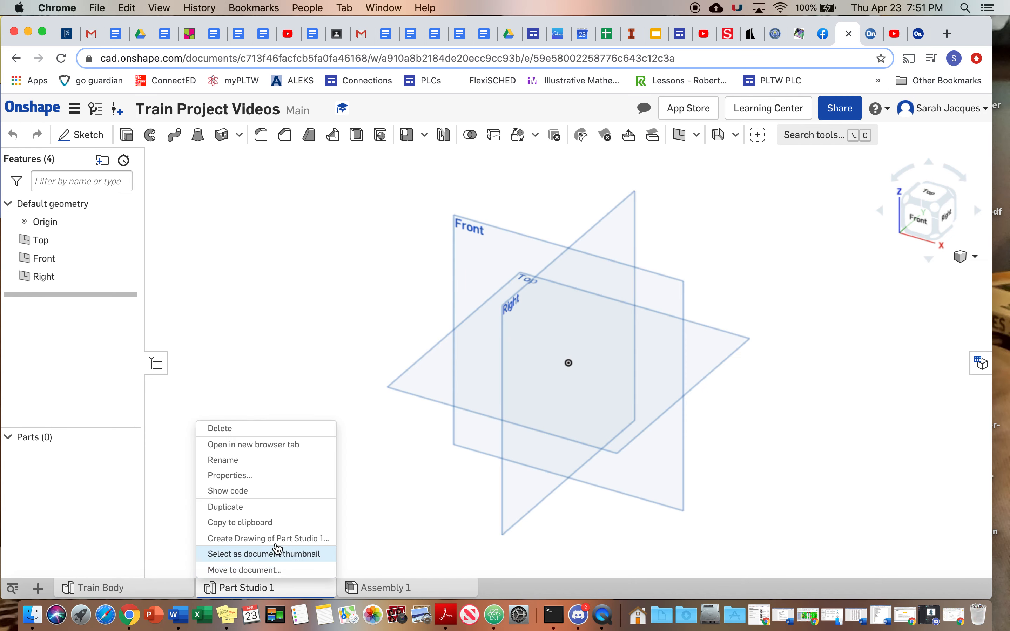
{"action": "left_click", "coordinate": [274, 460]}
{"action": "type", "text": "Wheel"}
{"action": "key", "text": "Return"}
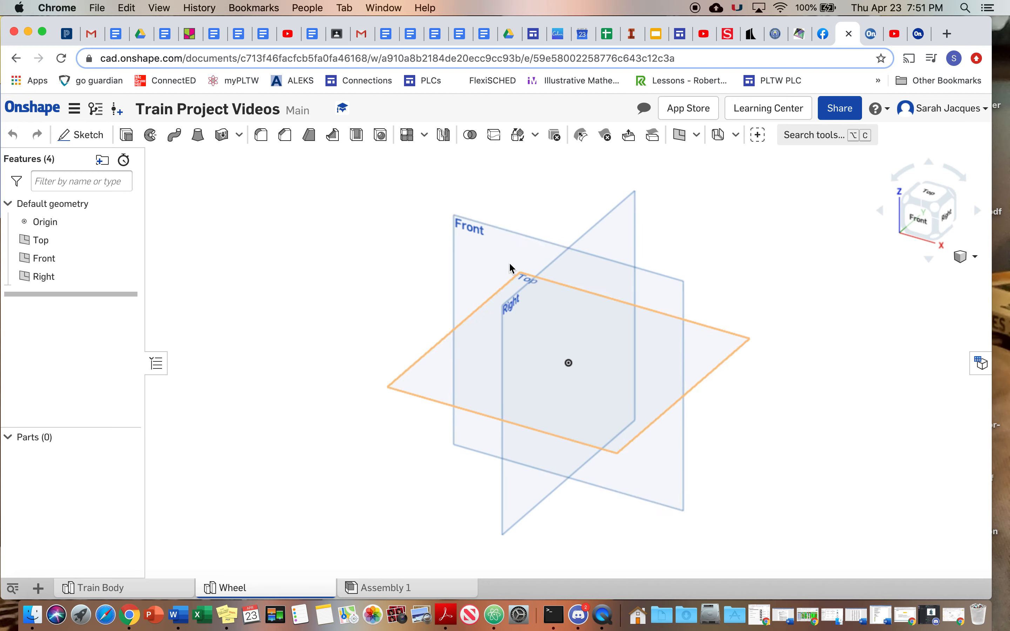
Start a new sketch on the Front plane and view it normal to the sketch plane
{"action": "right_click", "coordinate": [503, 269]}
{"action": "left_click", "coordinate": [535, 277]}
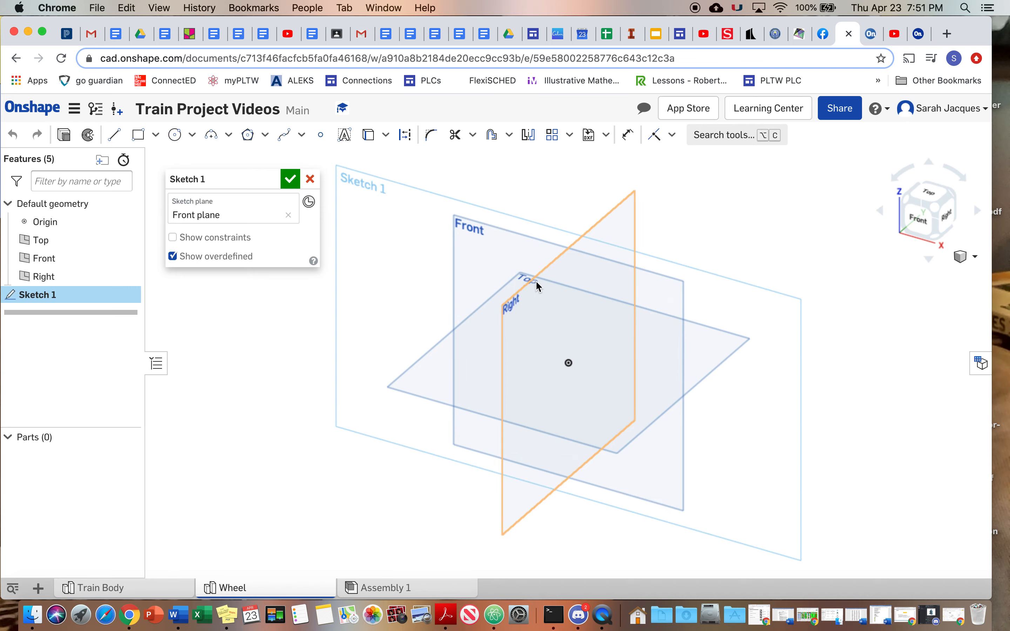
{"action": "right_click", "coordinate": [481, 230]}
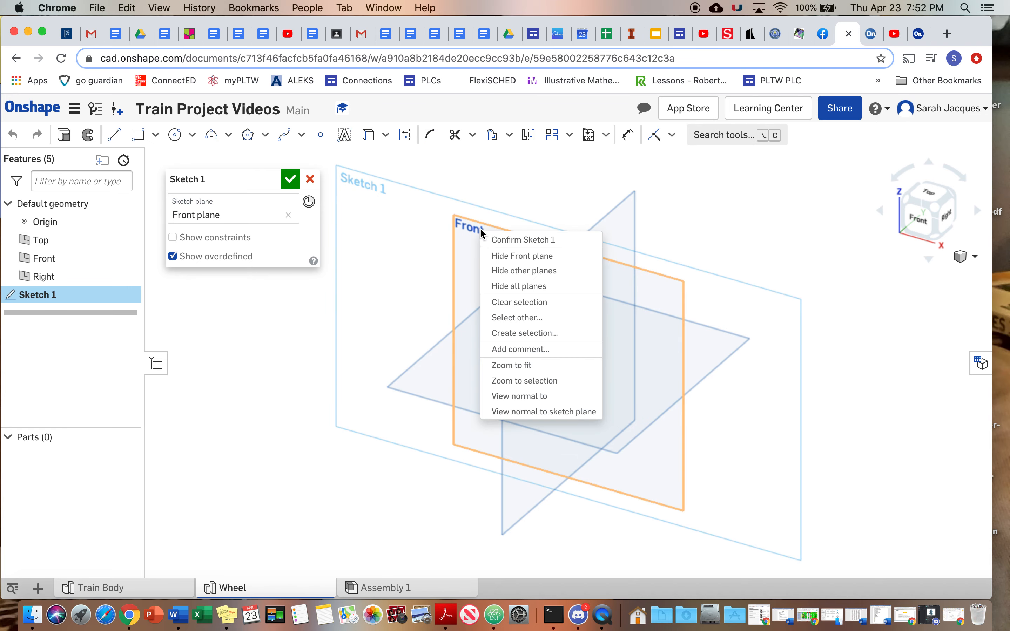
{"action": "left_click", "coordinate": [538, 412]}
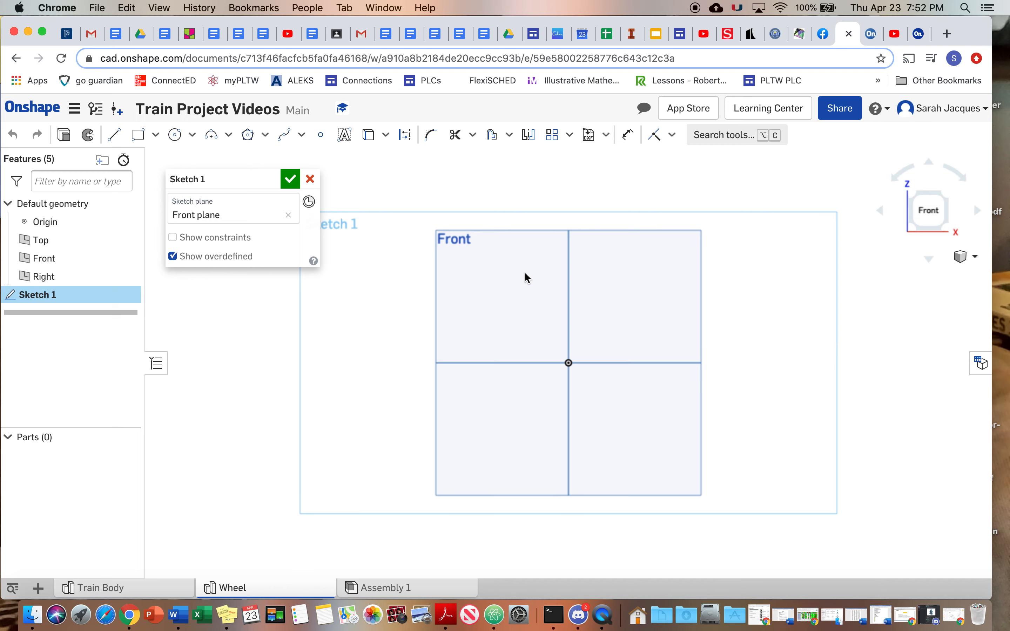
Draw a horizontal construction line about 1.19 long from the origin along the positive X direction
{"action": "left_click", "coordinate": [114, 134]}
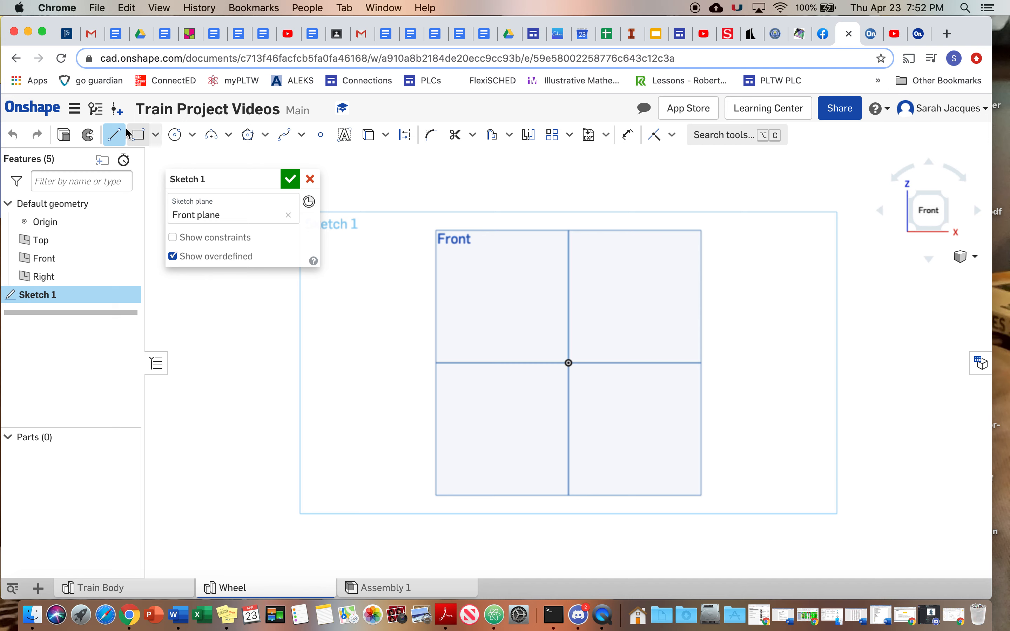
{"action": "left_click", "coordinate": [404, 134]}
{"action": "left_click", "coordinate": [569, 363]}
{"action": "left_click", "coordinate": [621, 363]}
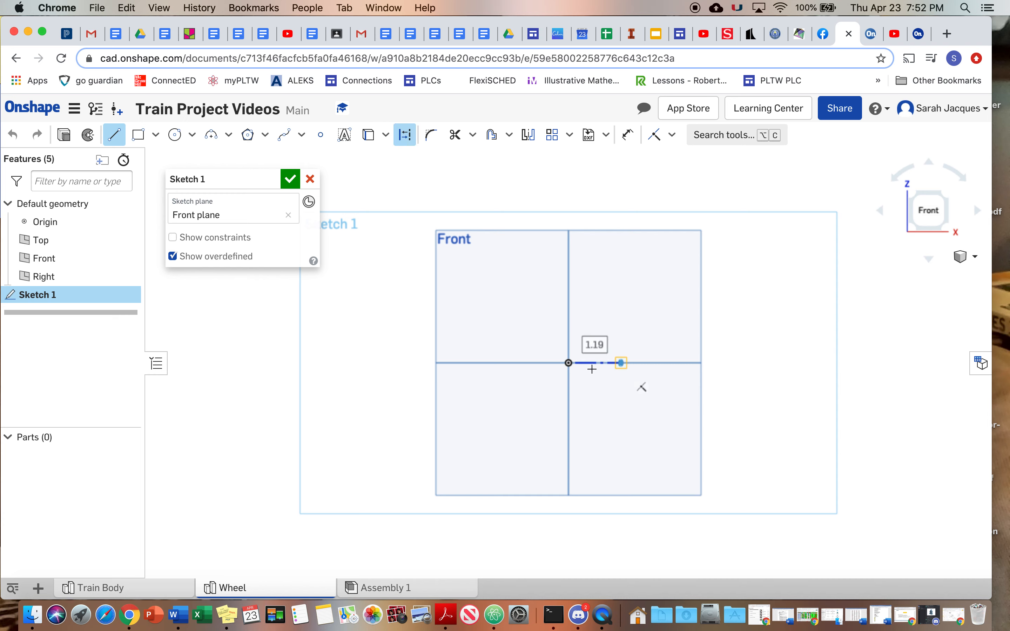
{"action": "key", "text": "Escape"}
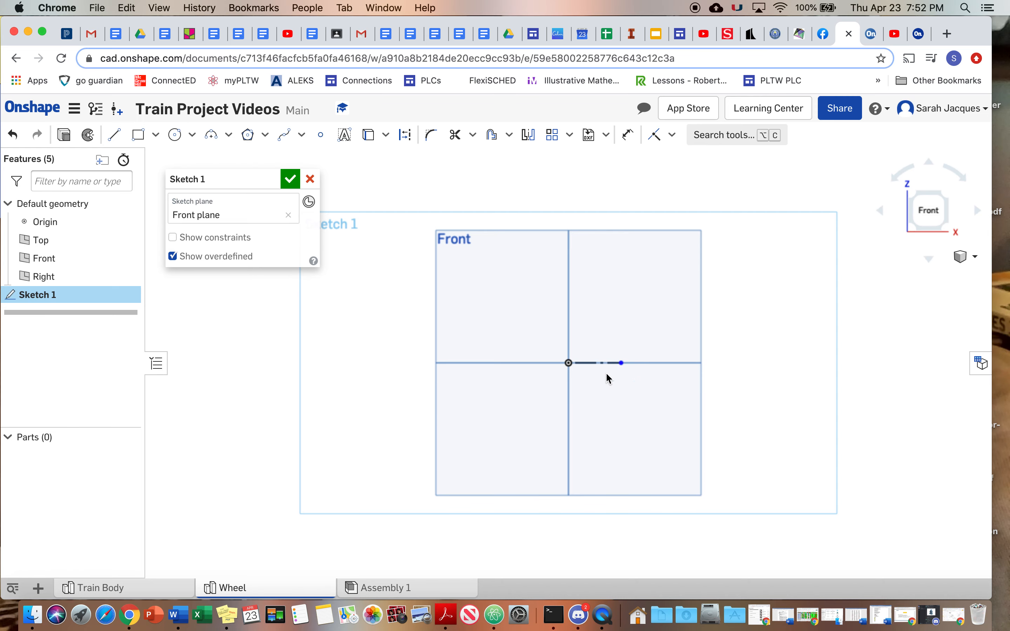
Draw a vertical construction line upward from the origin with a length of 0.14
{"action": "scroll", "coordinate": [652, 442], "scroll_direction": "up", "scroll_amount": 3}
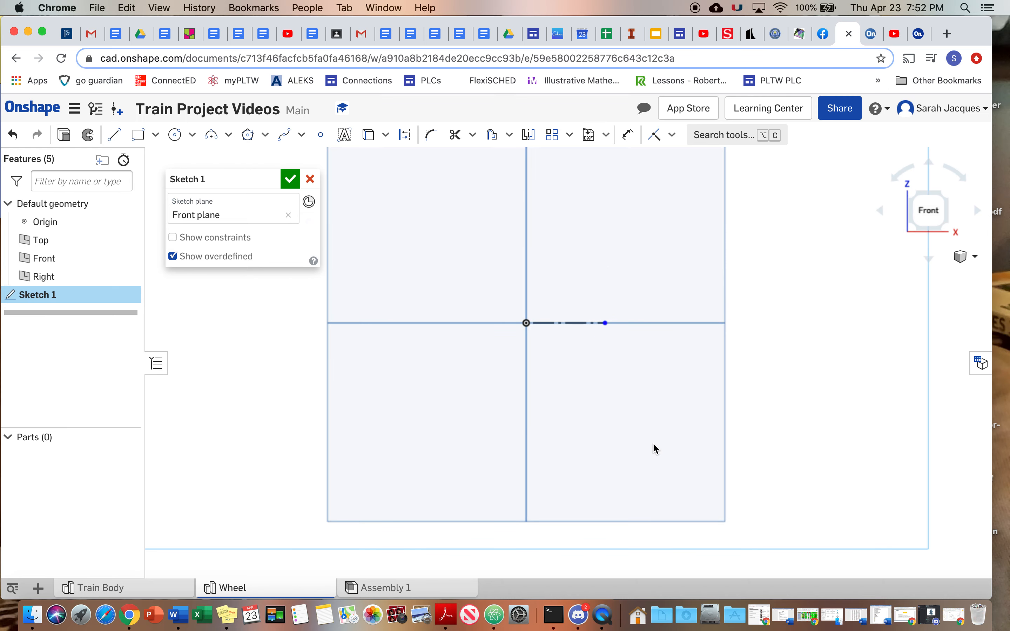
{"action": "scroll", "coordinate": [630, 379], "scroll_direction": "up", "scroll_amount": 1}
{"action": "middle_click_drag", "start_coordinate": [630, 378], "coordinate": [643, 505]}
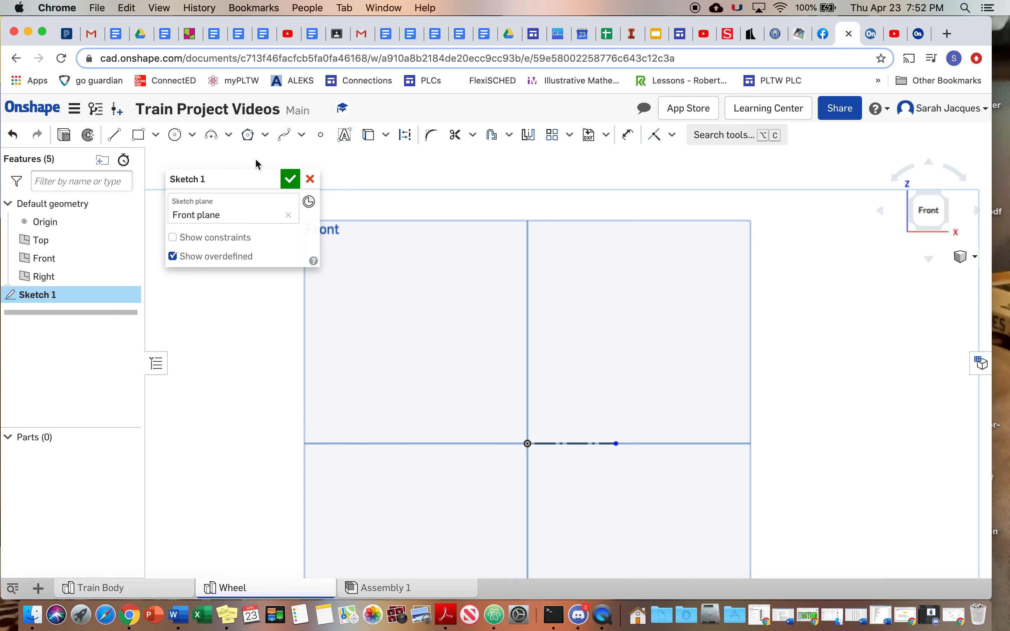
{"action": "left_click", "coordinate": [114, 134]}
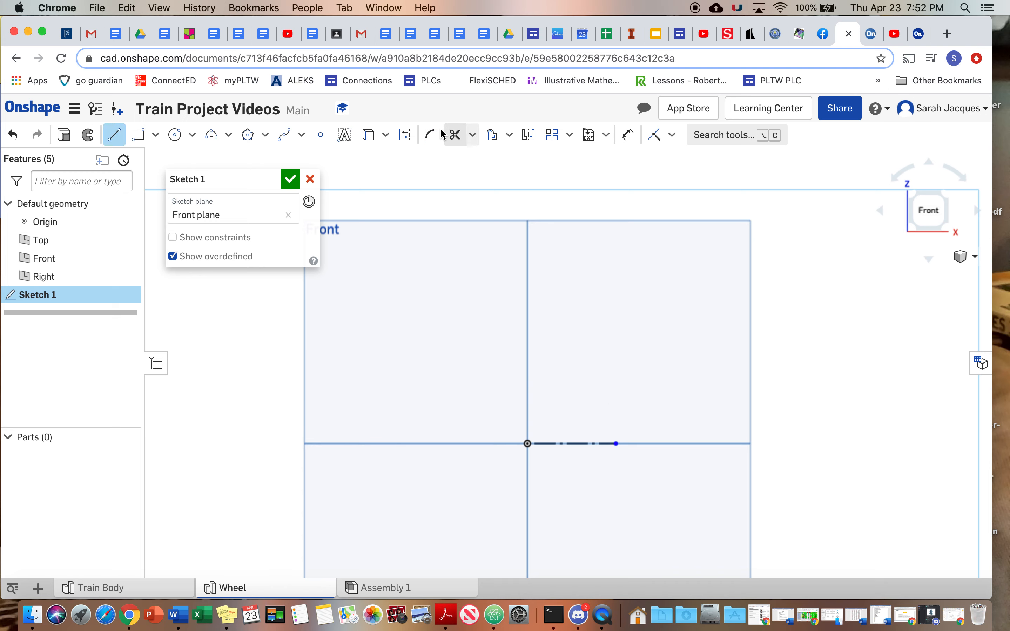
{"action": "left_click", "coordinate": [405, 134]}
{"action": "left_click", "coordinate": [528, 444]}
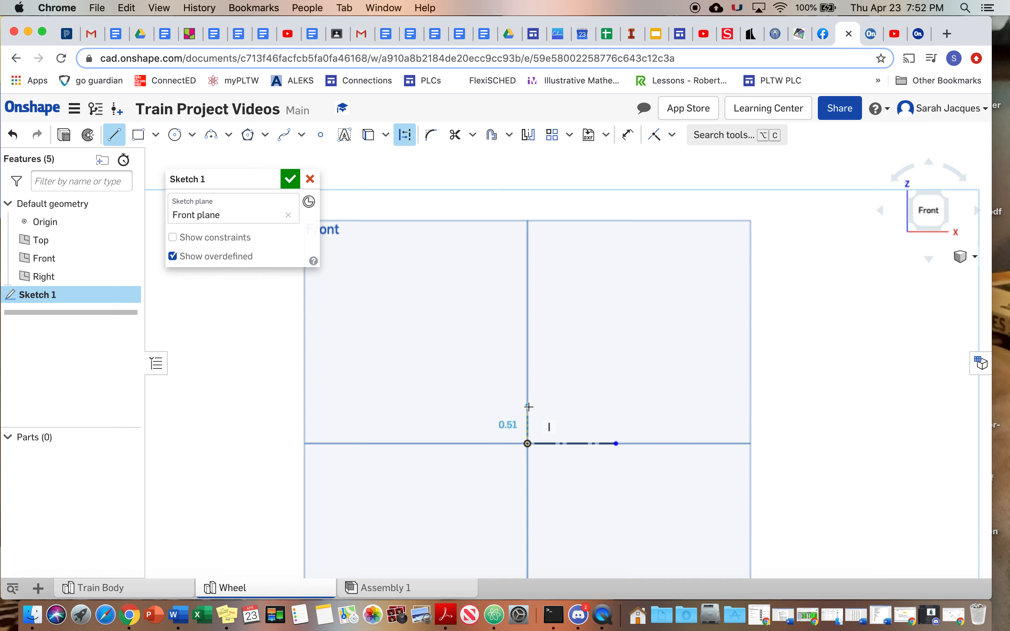
{"action": "left_click", "coordinate": [528, 406]}
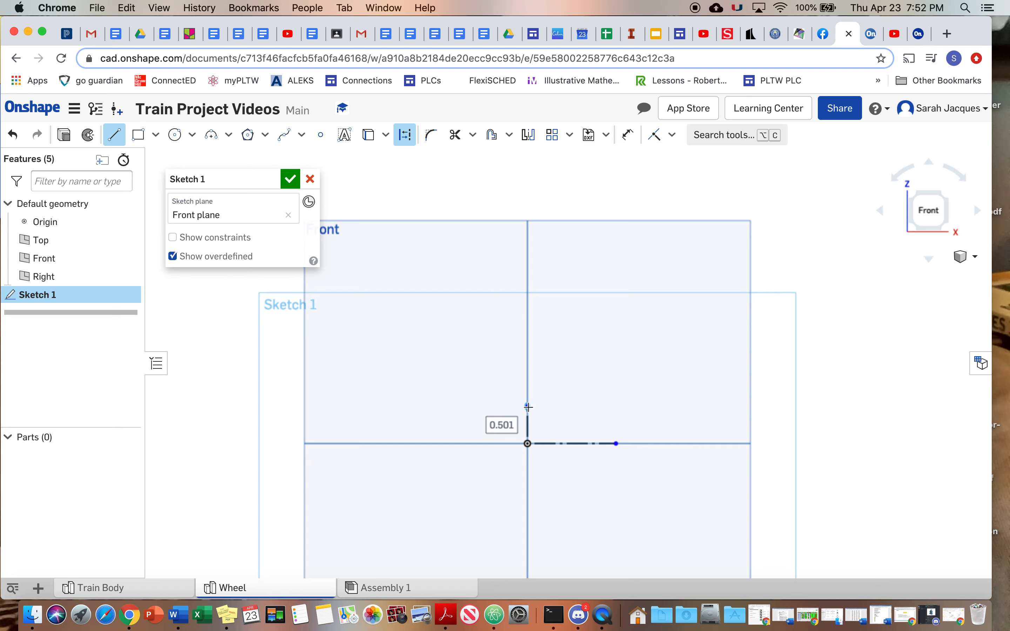
{"action": "type", "text": ".5"}
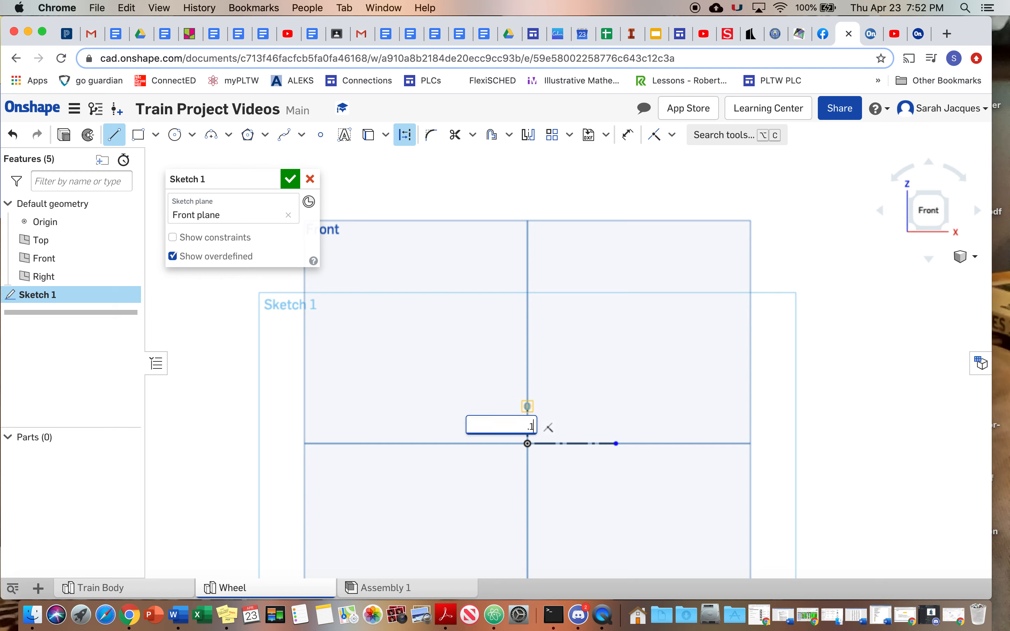
{"action": "key", "text": "Return"}
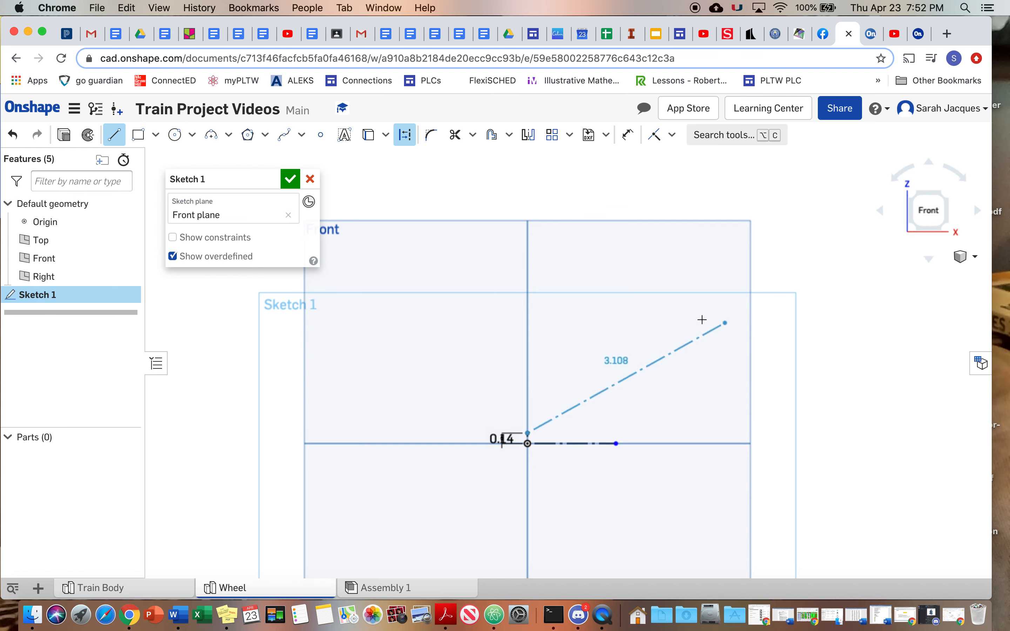
{"action": "key", "text": "Escape"}
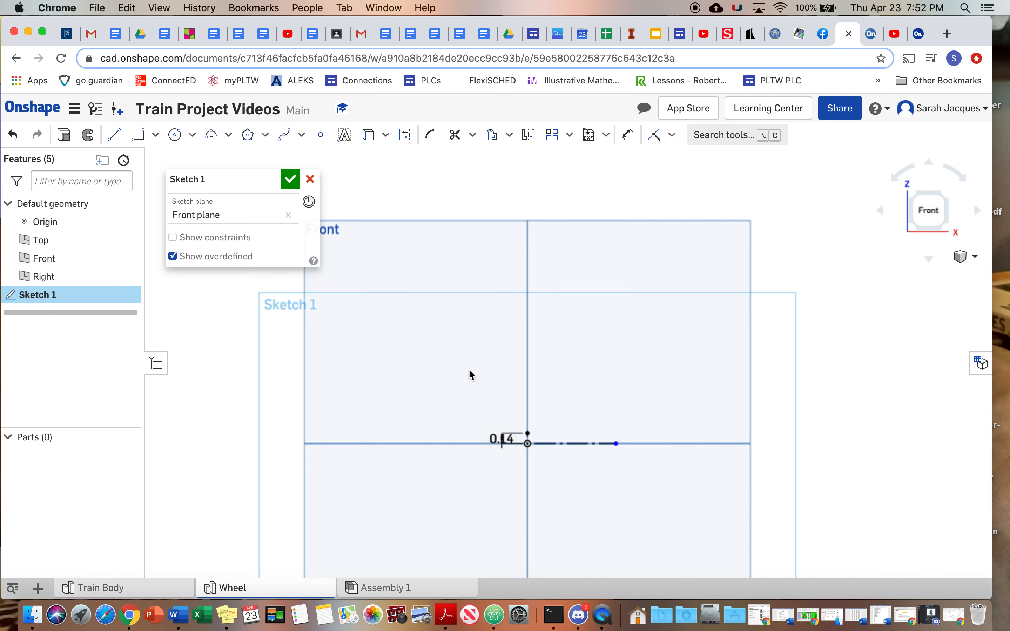
Draw a solid horizontal line 0.25 long toward positive X from the upper end of the vertical construction line
{"action": "scroll", "coordinate": [566, 411], "scroll_direction": "up", "scroll_amount": 5}
{"action": "middle_click_drag", "start_coordinate": [453, 475], "coordinate": [575, 332]}
{"action": "scroll", "coordinate": [535, 373], "scroll_direction": "up", "scroll_amount": 1}
{"action": "scroll", "coordinate": [534, 386], "scroll_direction": "down", "scroll_amount": 3}
{"action": "scroll", "coordinate": [536, 392], "scroll_direction": "down", "scroll_amount": 2}
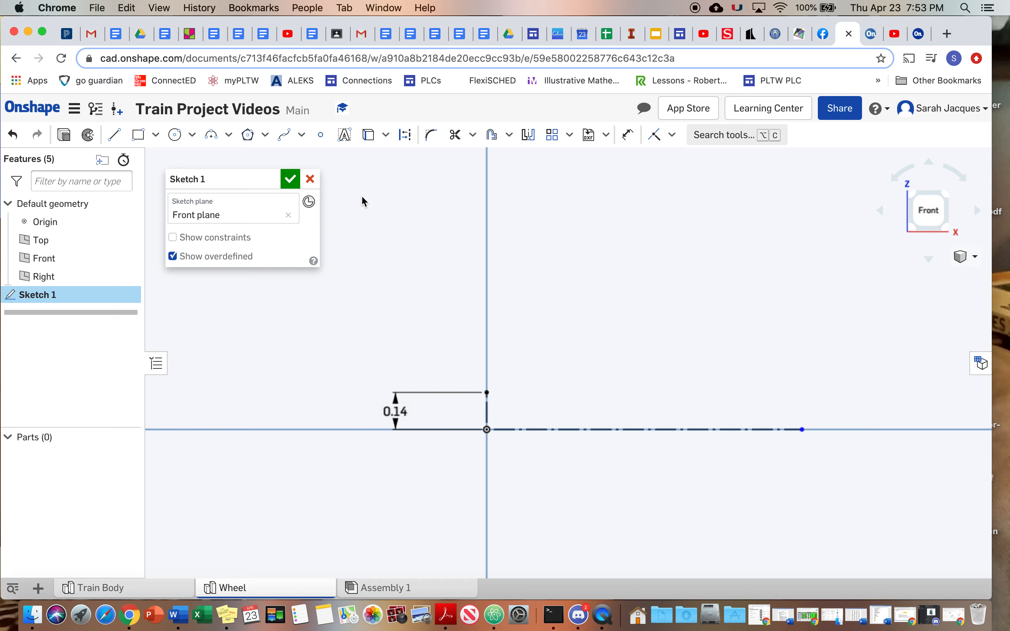
{"action": "left_click", "coordinate": [114, 134]}
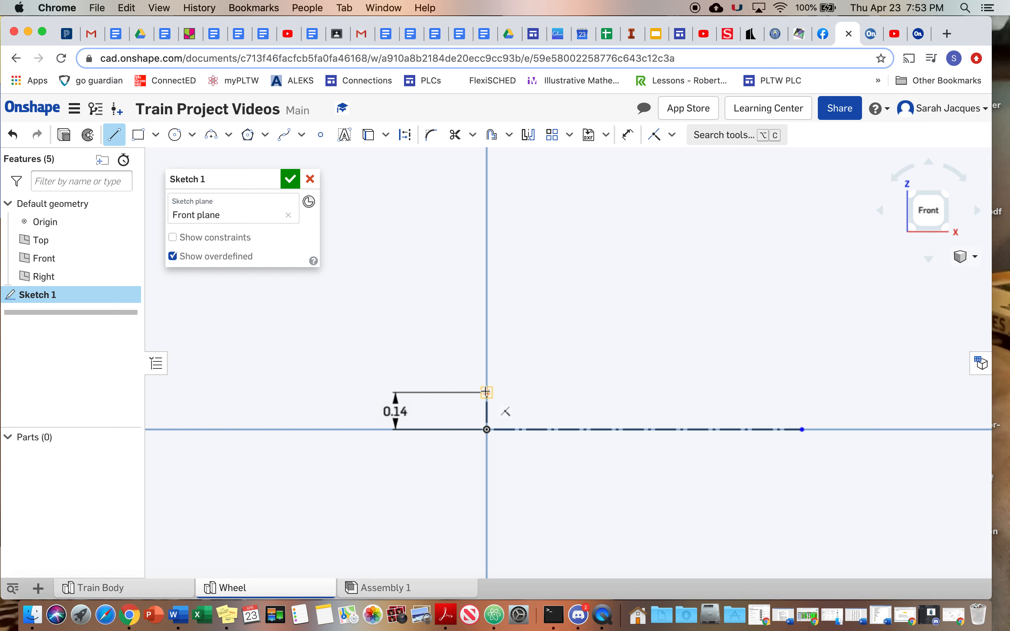
{"action": "left_click", "coordinate": [486, 393]}
{"action": "left_click", "coordinate": [550, 393]}
{"action": "type", "text": ".25"}
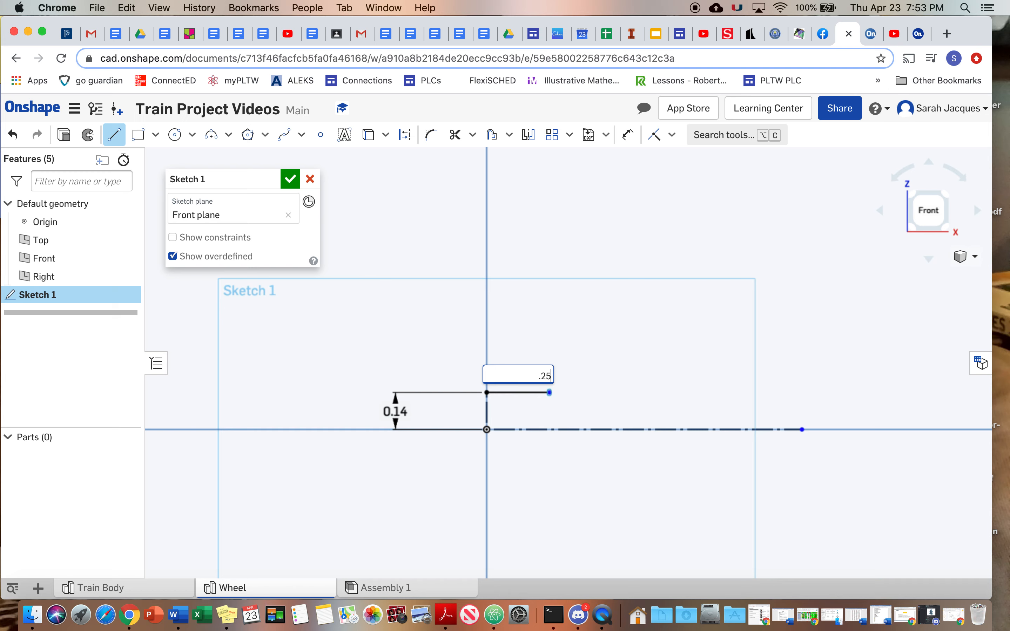
{"action": "key", "text": "Return"}
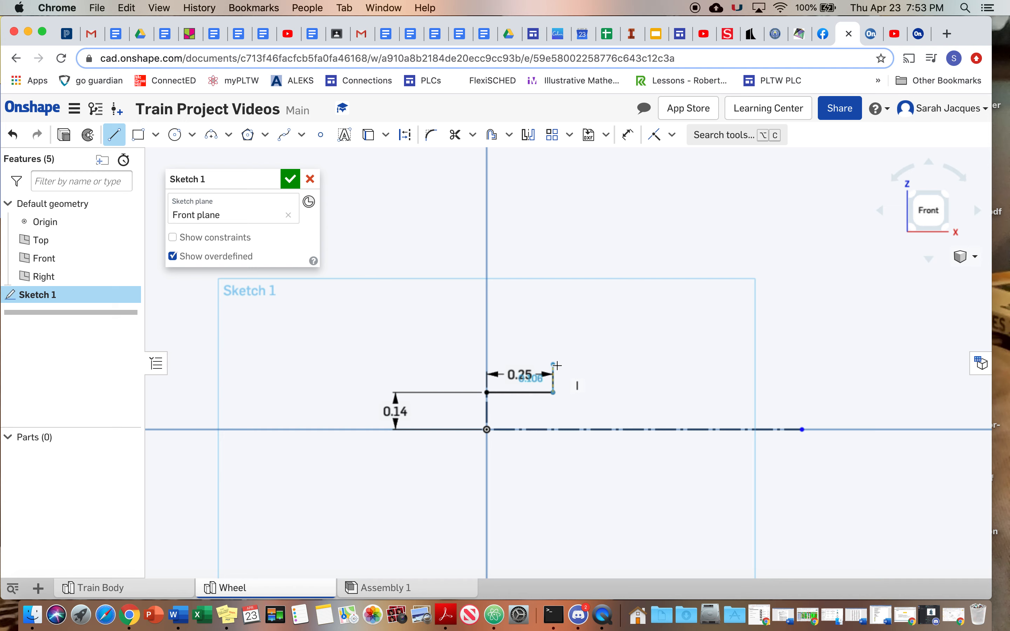
Continue the profile with a vertical line upward, setting its length to .25-.14
{"action": "left_click", "coordinate": [554, 364]}
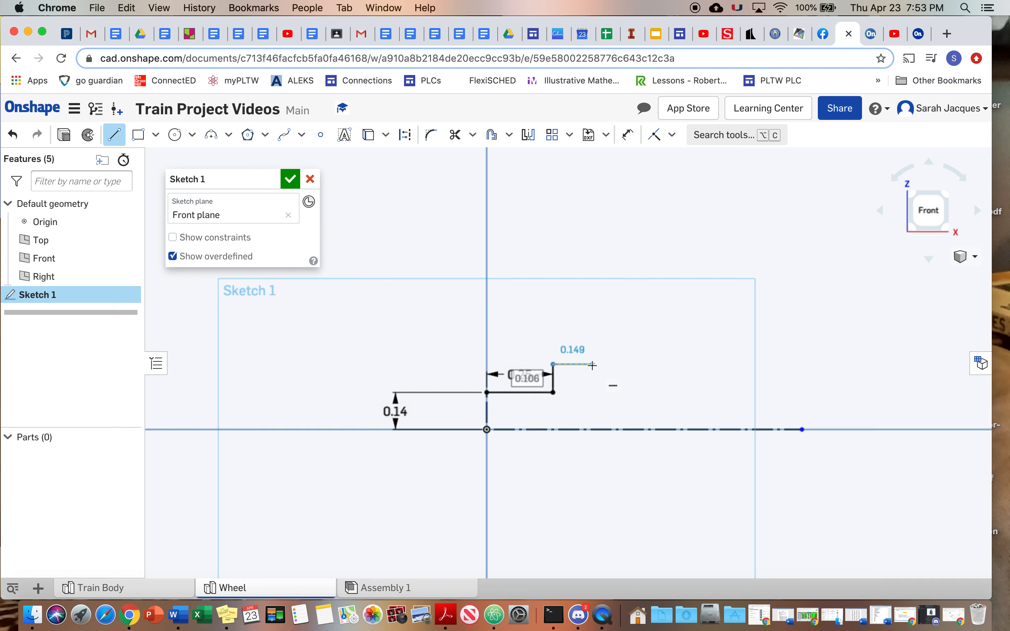
{"action": "type", "text": "."}
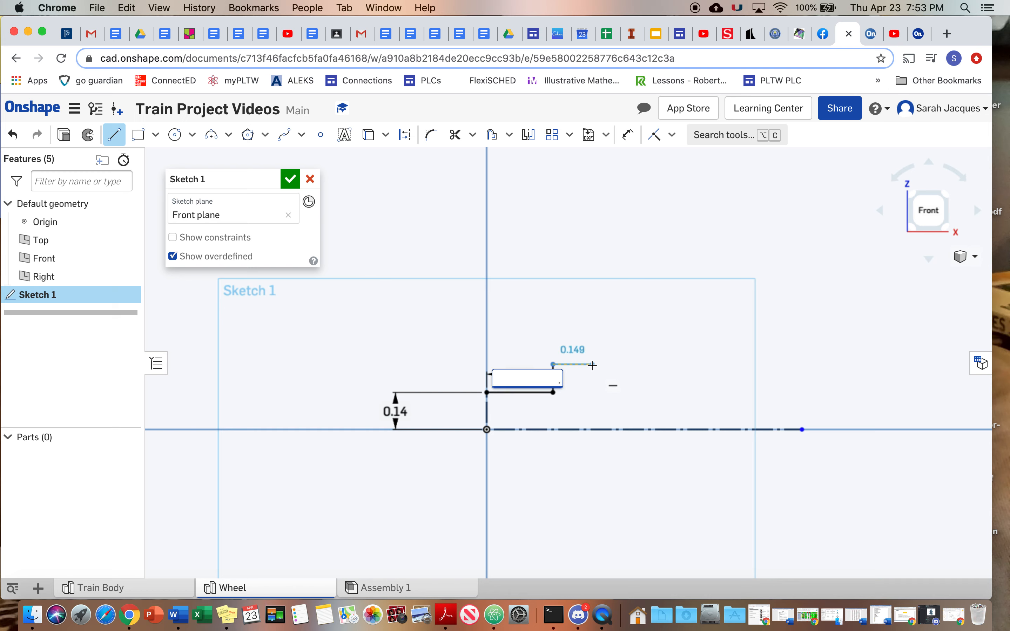
{"action": "type", "text": "25-.14"}
{"action": "key", "text": "Return"}
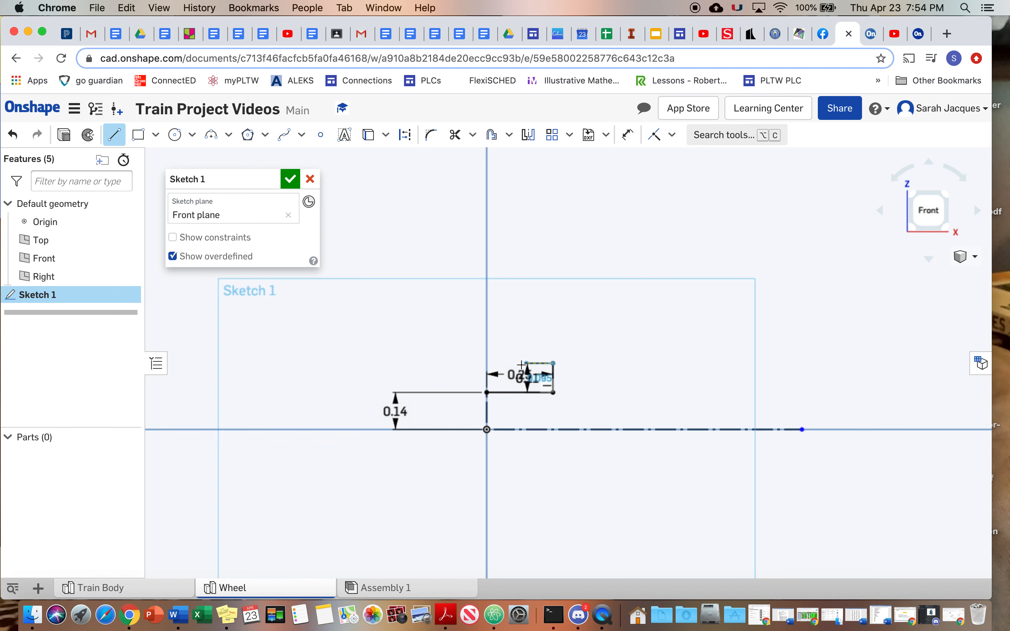
Continue the profile with a horizontal line 0.125 long back toward the vertical axis
{"action": "scroll", "coordinate": [519, 365], "scroll_direction": "up", "scroll_amount": 5}
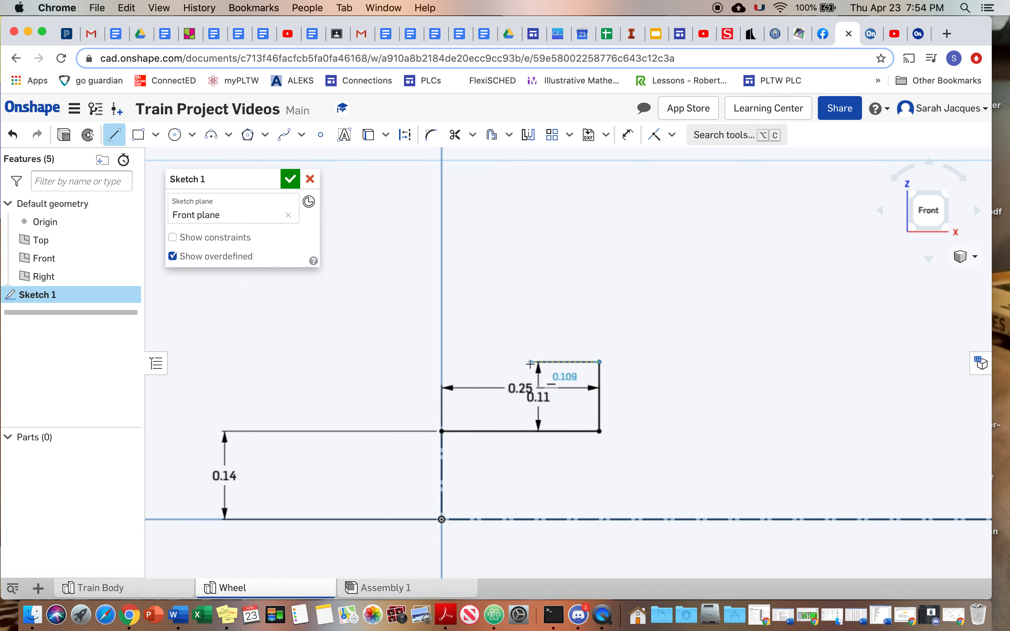
{"action": "type", "text": ".125"}
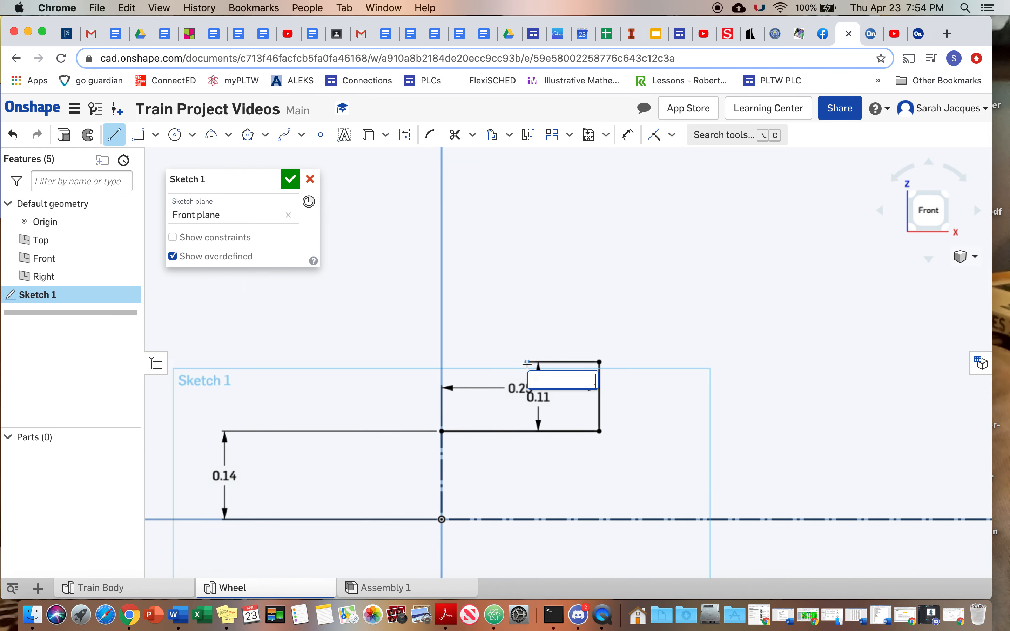
{"action": "key", "text": "Return"}
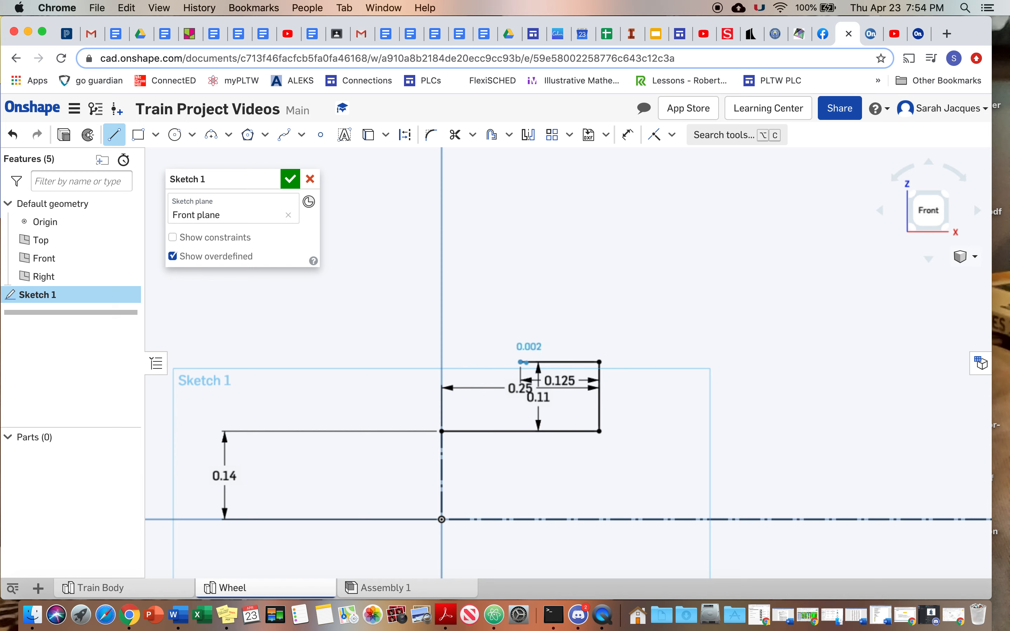
Continue the profile with a vertical line upward, setting its length to .75-.14
{"action": "middle_click_drag", "start_coordinate": [523, 232], "coordinate": [514, 374]}
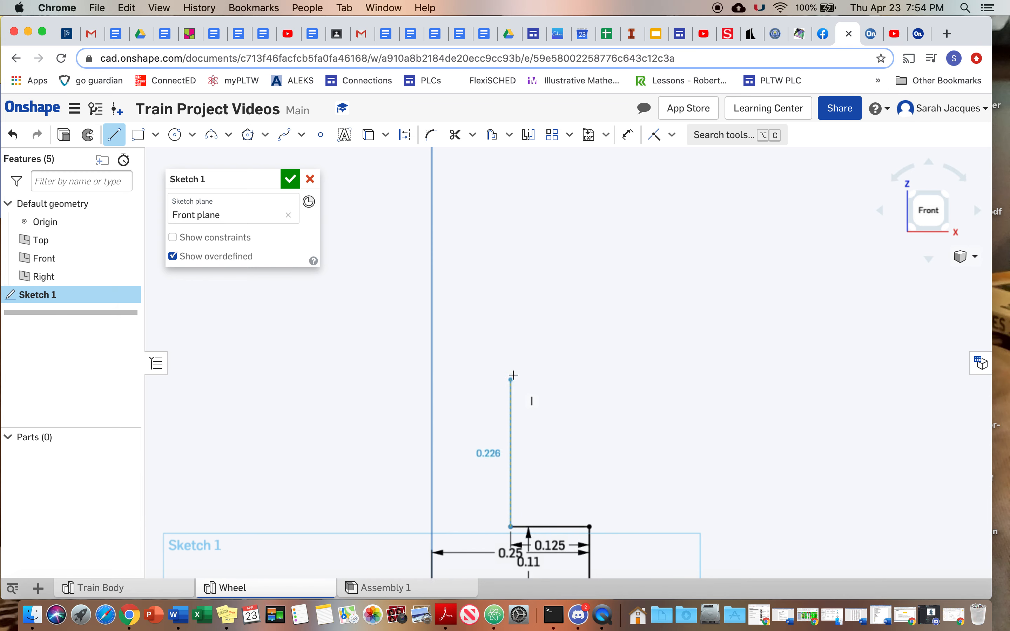
{"action": "left_click", "coordinate": [511, 243]}
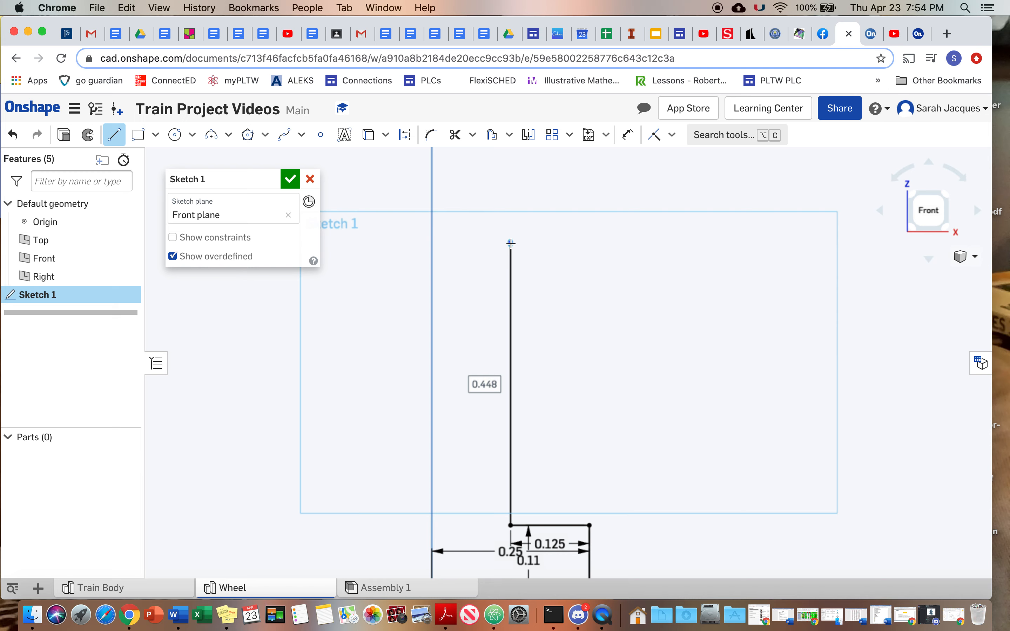
{"action": "type", "text": "."}
{"action": "type", "text": "75-.14"}
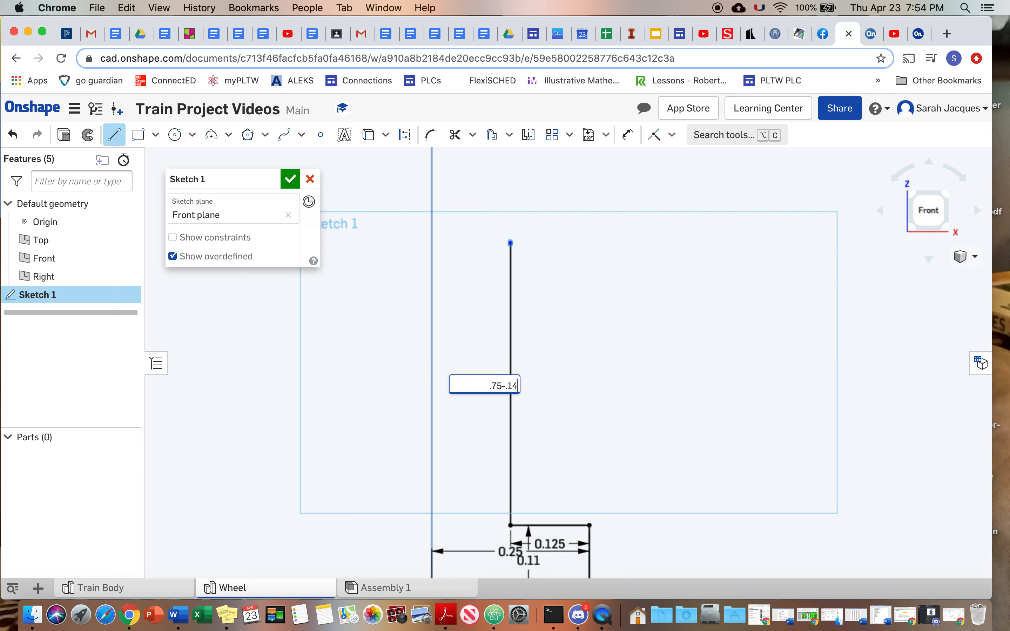
{"action": "key", "text": "Return"}
Continue the profile with a horizontal line 0.125 long toward positive X, away from the vertical axis
{"action": "scroll", "coordinate": [522, 259], "scroll_direction": "up", "scroll_amount": 3}
{"action": "scroll", "coordinate": [517, 409], "scroll_direction": "up", "scroll_amount": 5}
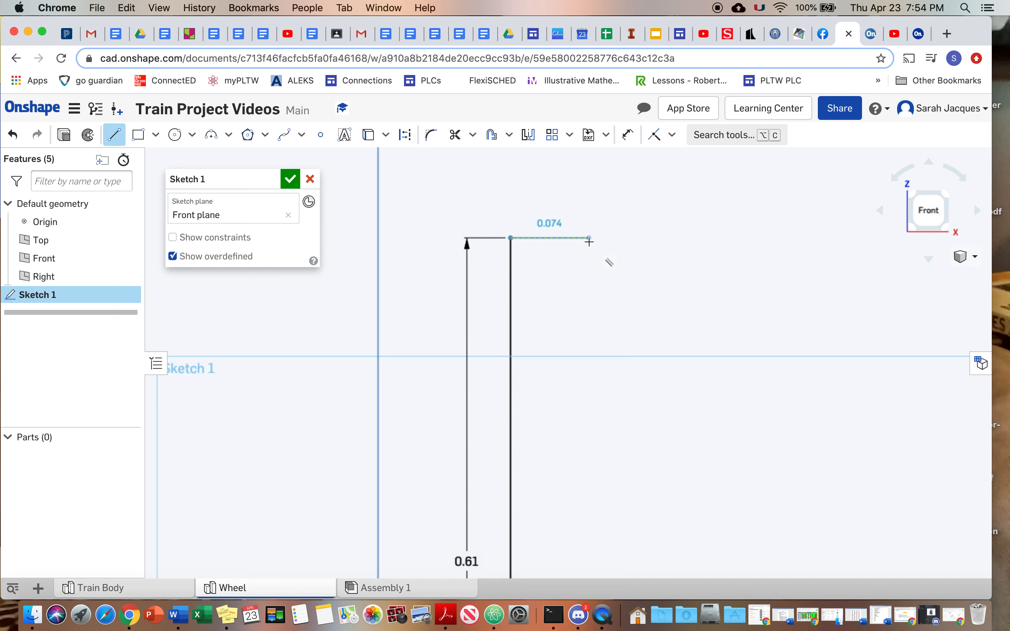
{"action": "left_click", "coordinate": [588, 238]}
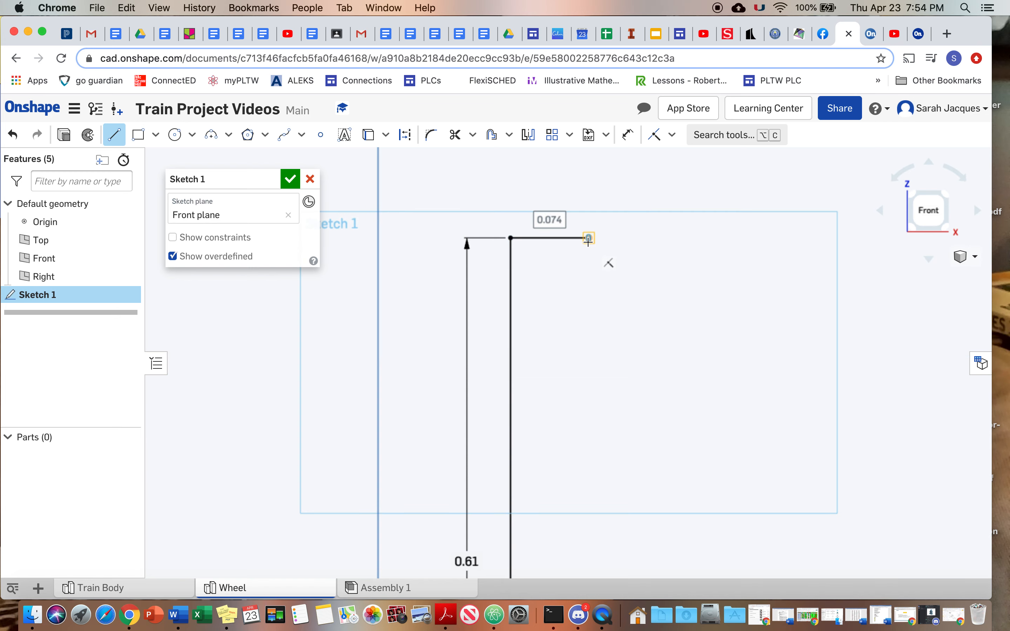
{"action": "type", "text": "."}
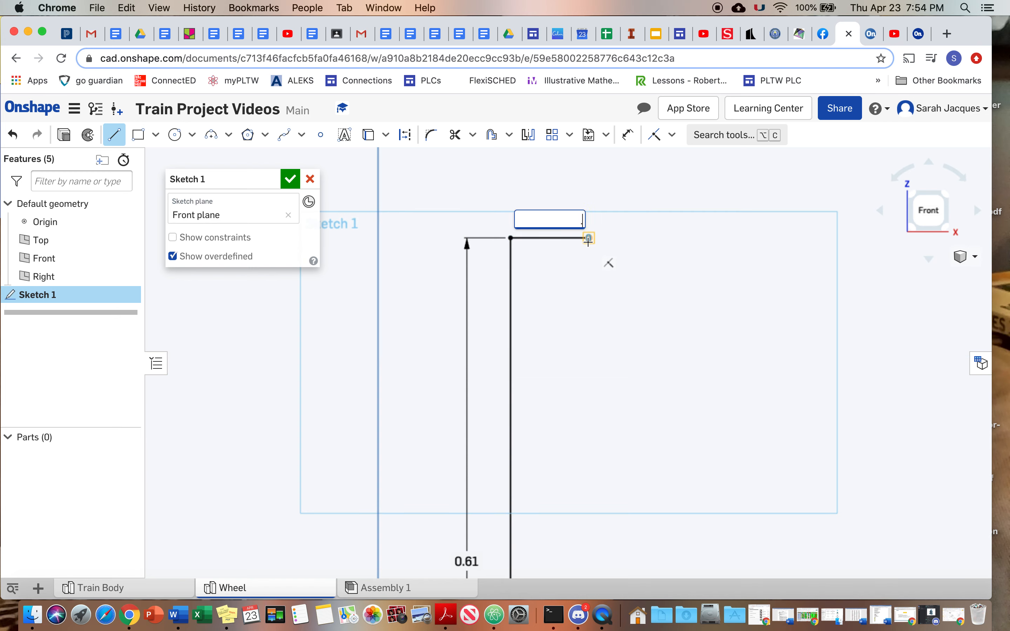
{"action": "type", "text": "125"}
{"action": "key", "text": "Return"}
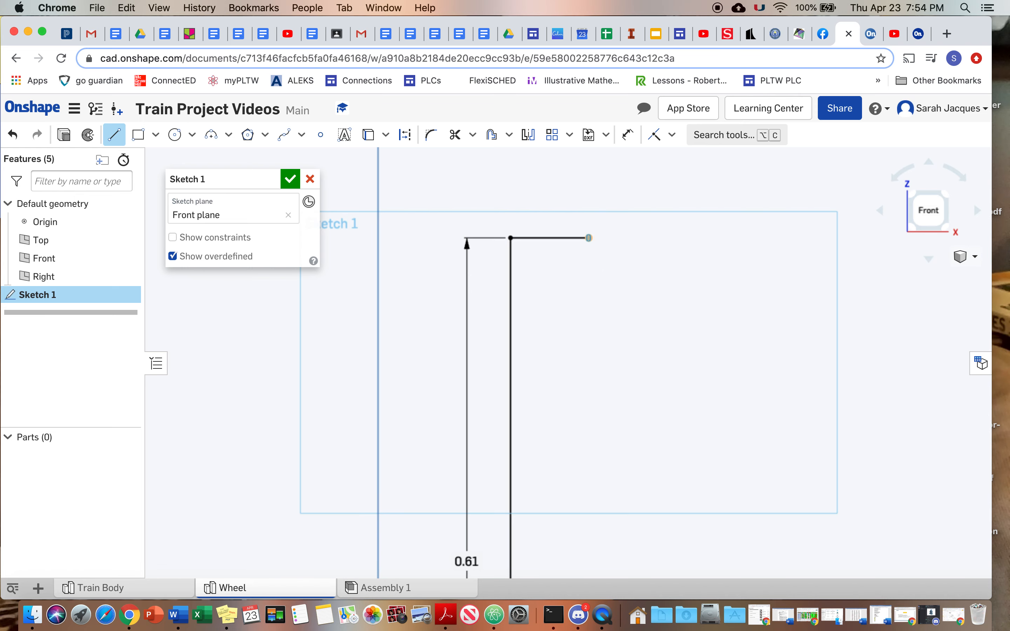
Continue the profile with a vertical line 0.25 long upward and end the line chain
{"action": "middle_click_drag", "start_coordinate": [705, 232], "coordinate": [737, 377]}
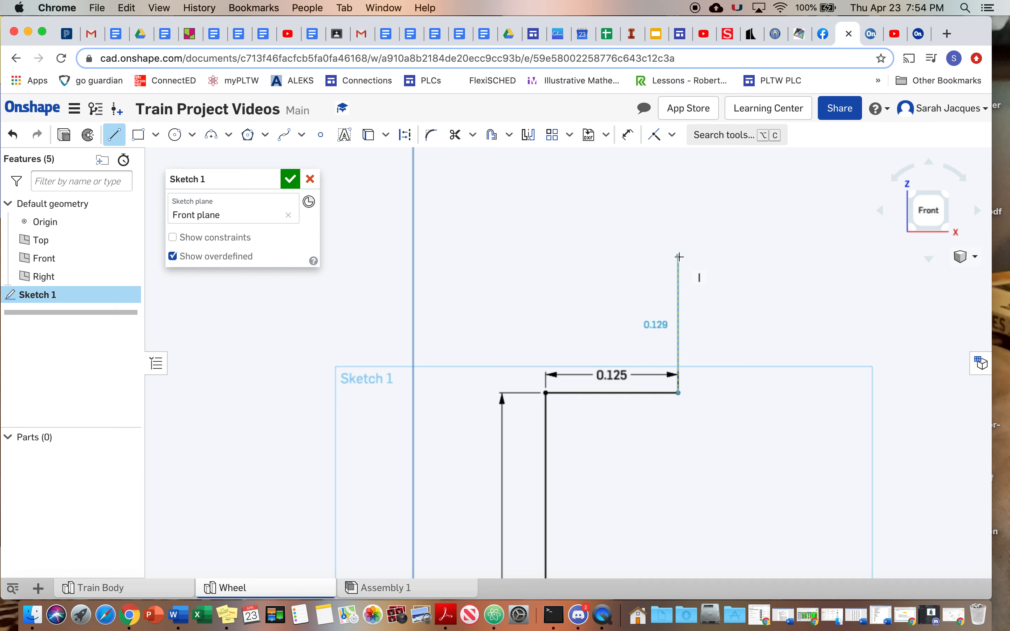
{"action": "left_click", "coordinate": [679, 256]}
{"action": "type", "text": ".2"}
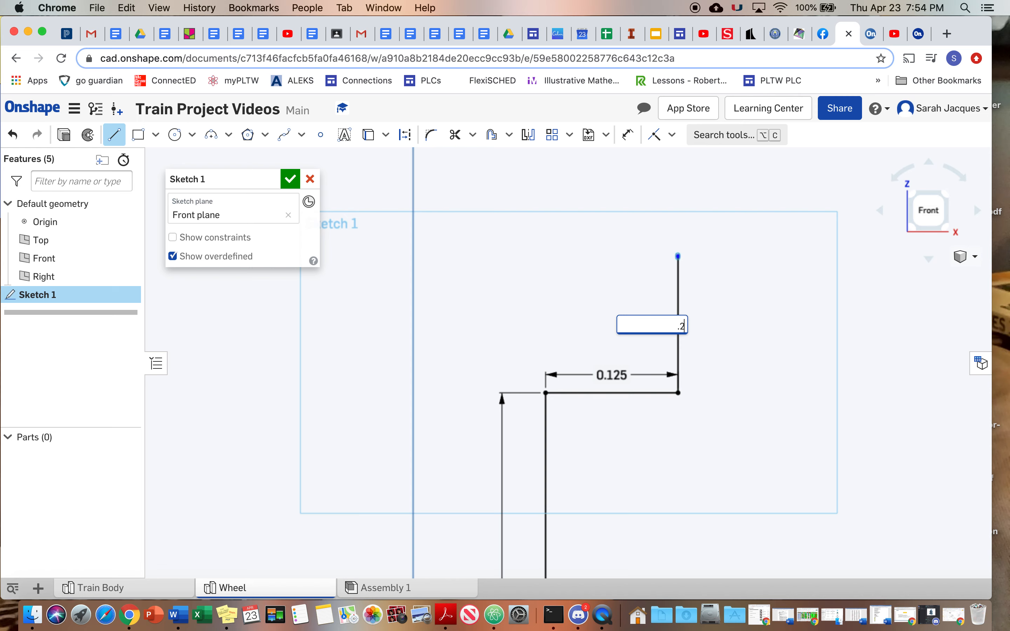
{"action": "type", "text": "5"}
{"action": "key", "text": "Return"}
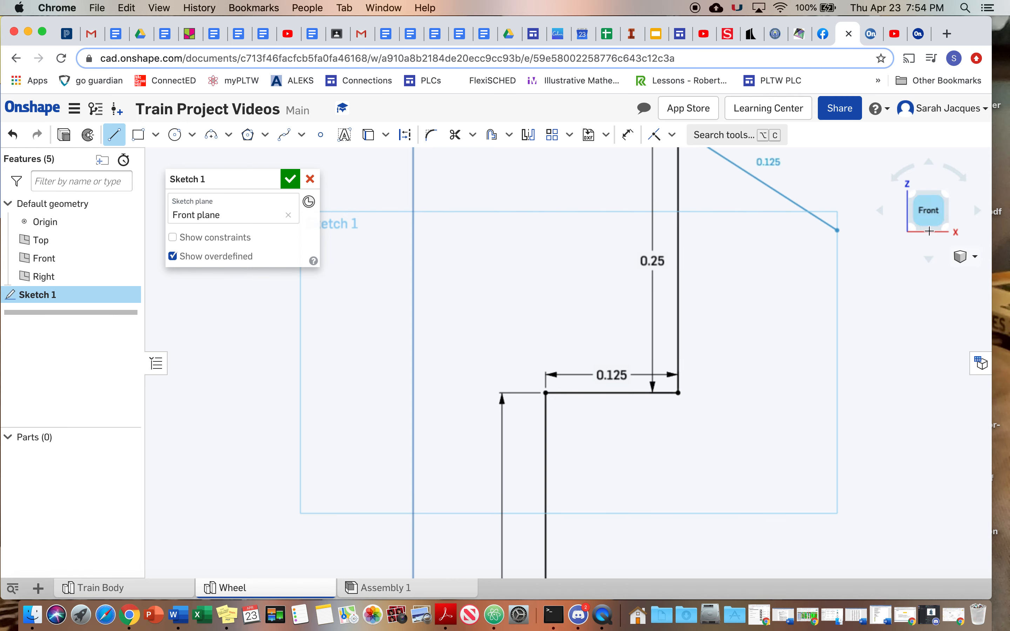
{"action": "key", "text": "Escape"}
Draw a vertical line from the upper end of the 0.14 construction line up to the height of the profile's top endpoint
{"action": "scroll", "coordinate": [737, 281], "scroll_direction": "down", "scroll_amount": 5}
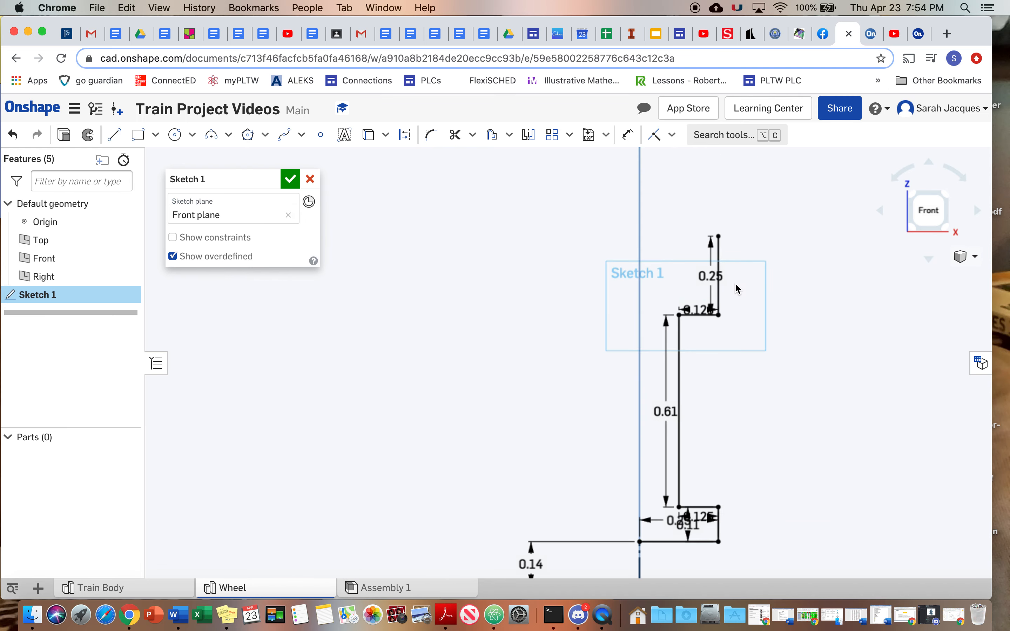
{"action": "middle_click_drag", "start_coordinate": [707, 293], "coordinate": [559, 287]}
{"action": "left_click", "coordinate": [113, 134]}
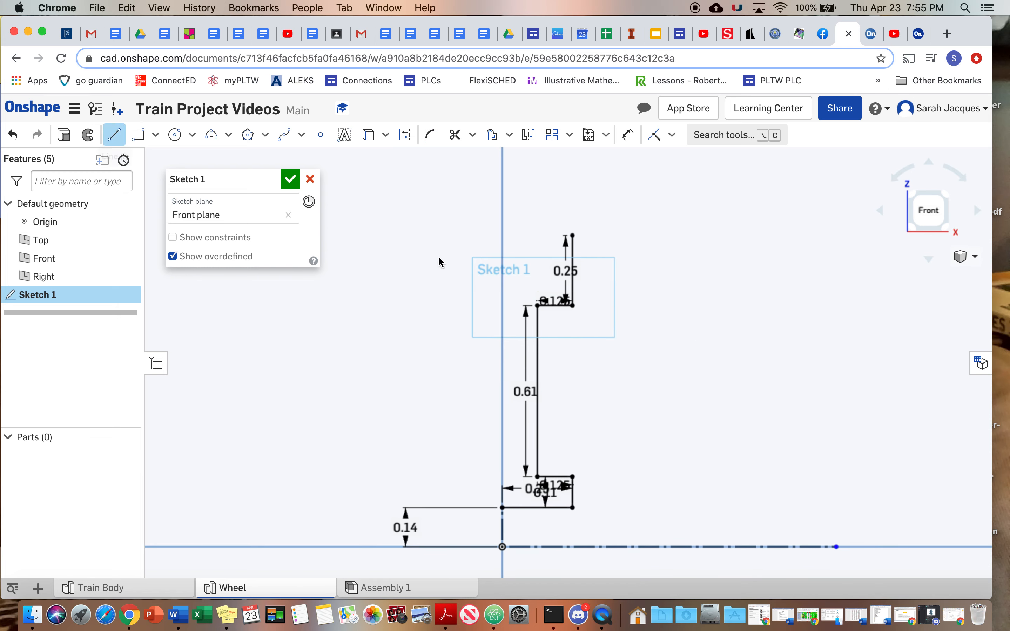
{"action": "left_click", "coordinate": [502, 507]}
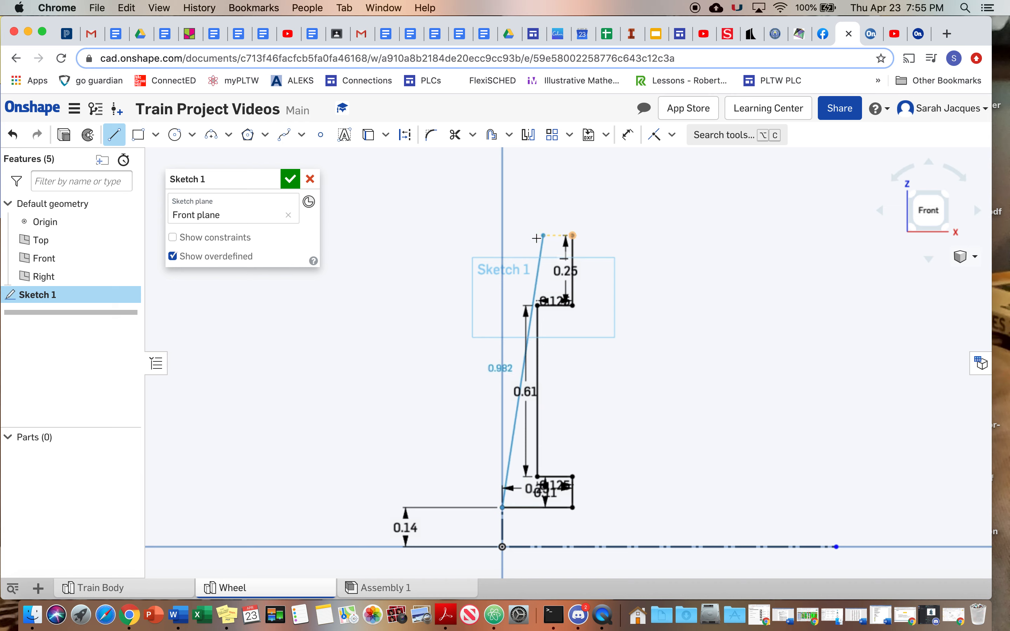
{"action": "left_click", "coordinate": [503, 236]}
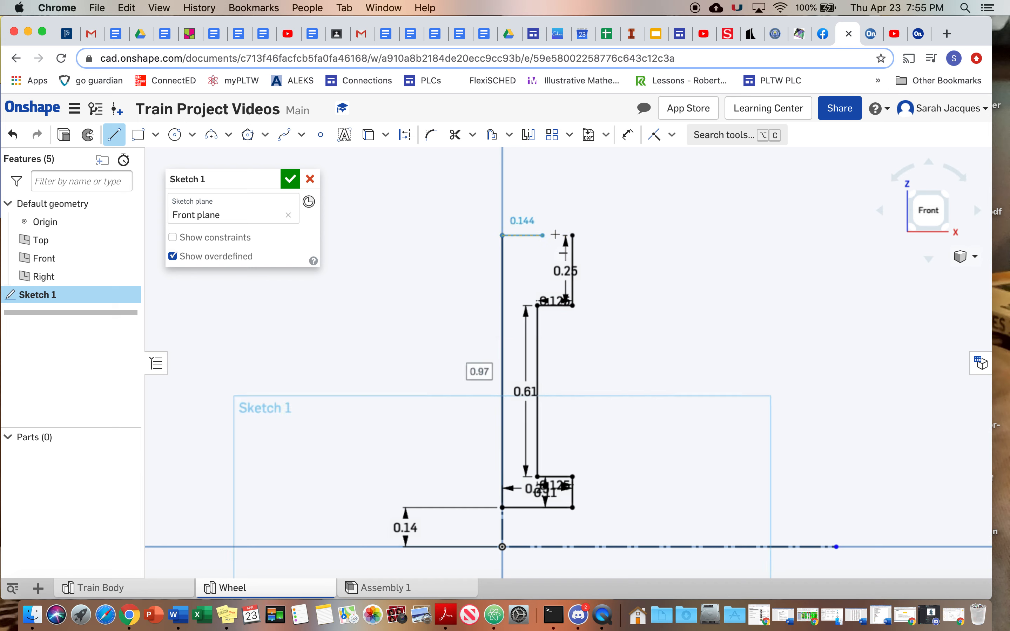
{"action": "key", "text": "Escape"}
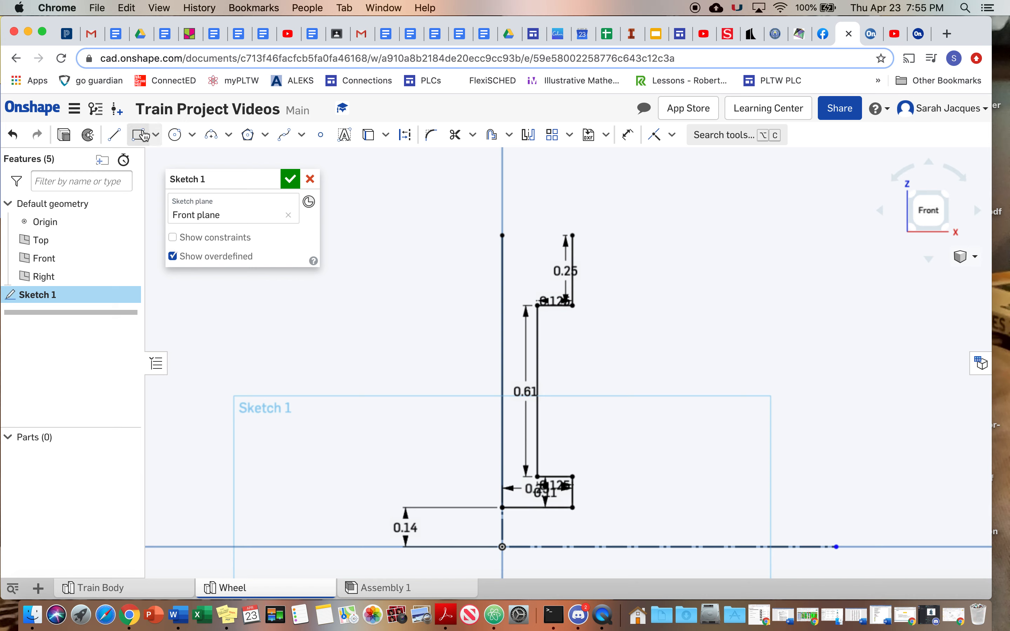
Close the profile with a horizontal line joining the two upper endpoints
{"action": "left_click", "coordinate": [110, 140]}
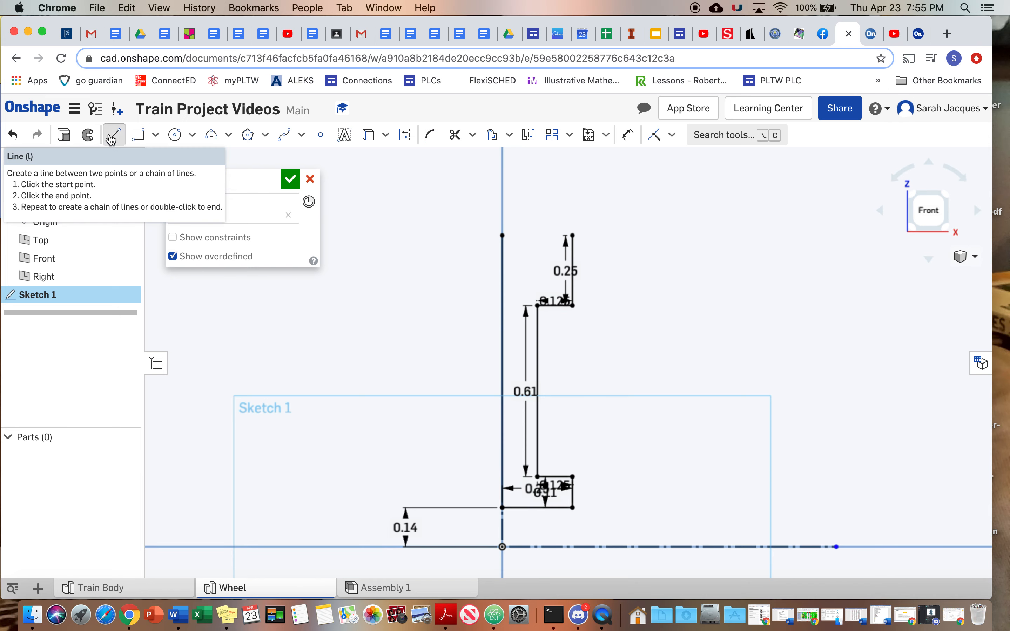
{"action": "left_click", "coordinate": [502, 235]}
{"action": "left_click", "coordinate": [570, 235]}
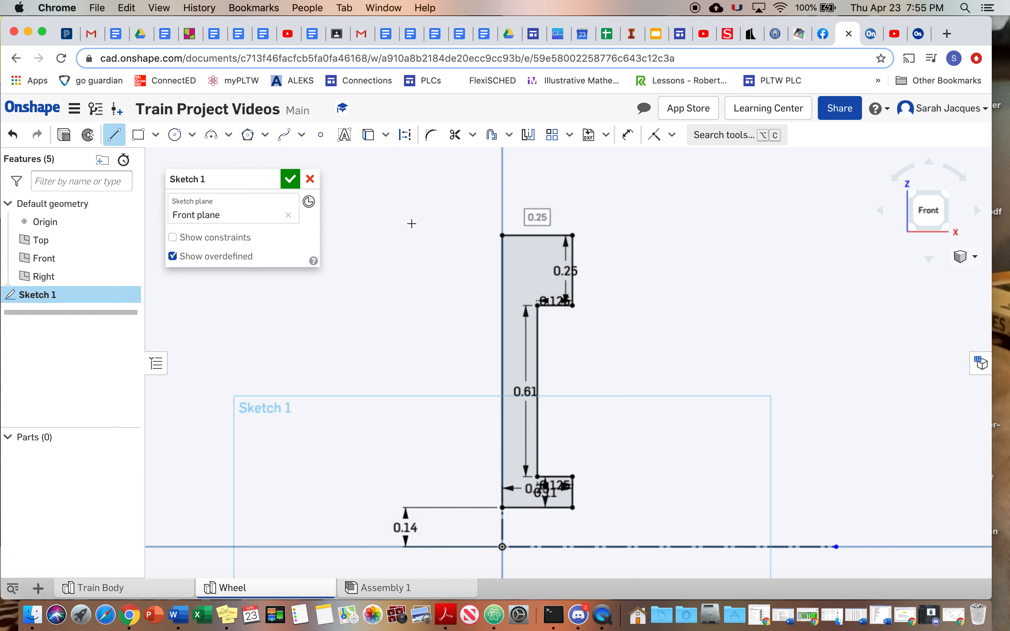
Draw a circle centred on the midpoint of the profile's top line and passing through the line's endpoint
{"action": "left_click", "coordinate": [175, 134]}
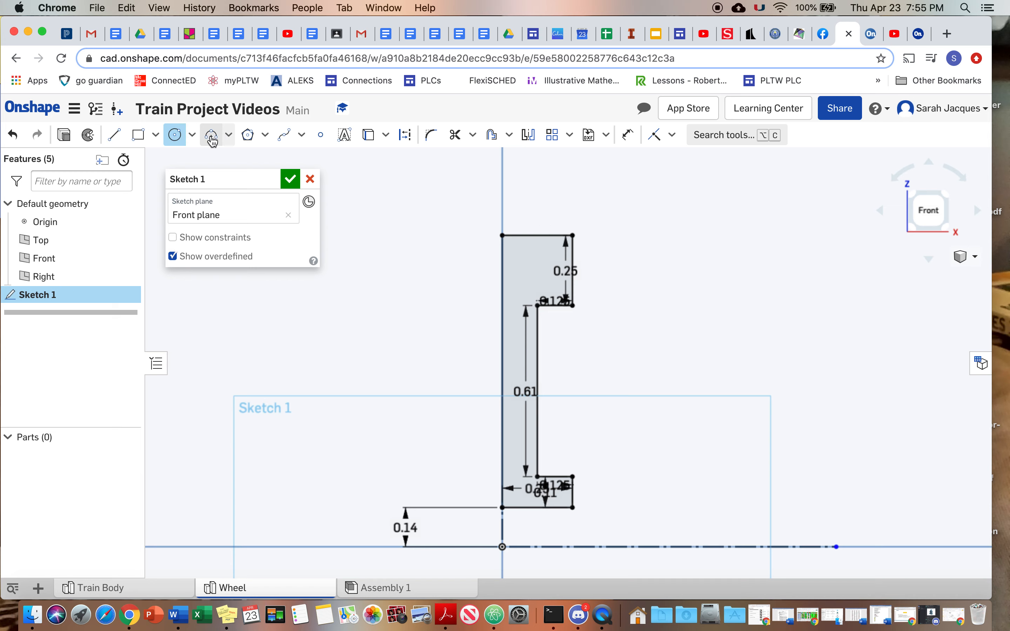
{"action": "left_click", "coordinate": [538, 236]}
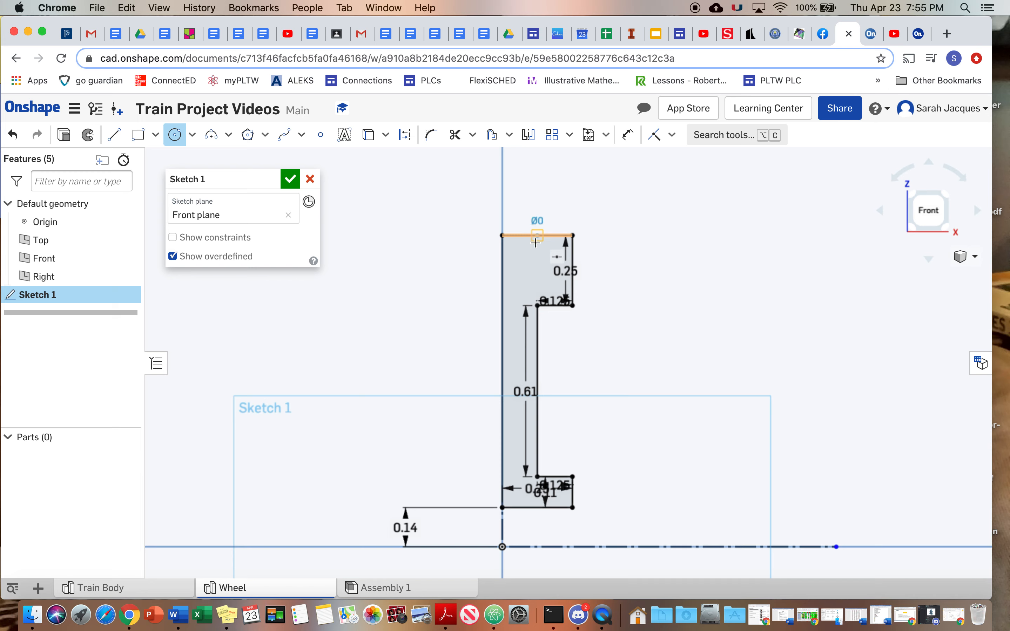
{"action": "left_click", "coordinate": [502, 235]}
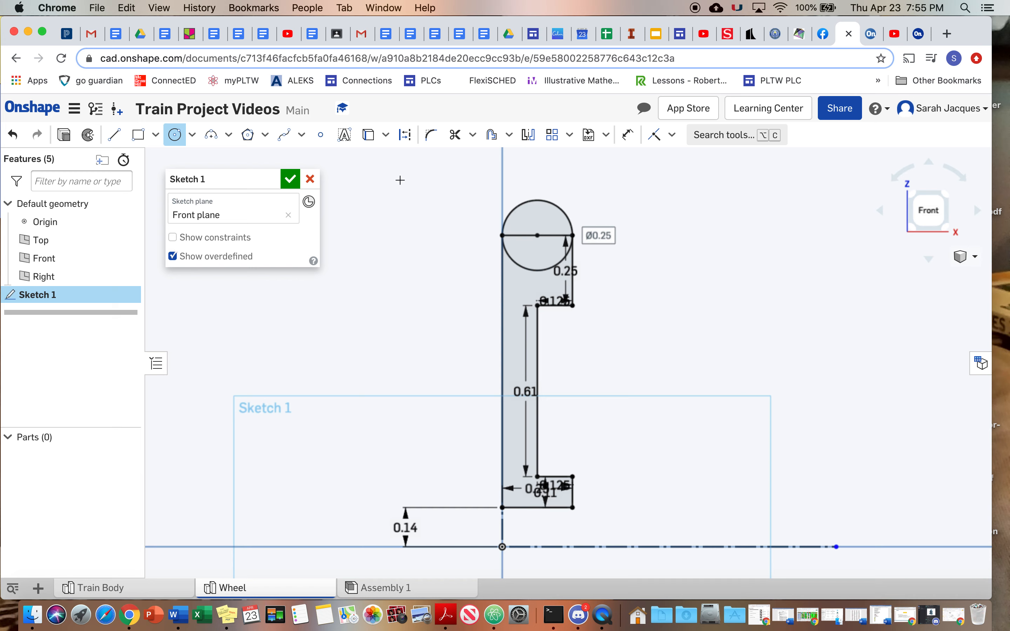
Trim away the top line and the circle's lower half to leave a rounded top, and finish the sketch
{"action": "left_click", "coordinate": [455, 134]}
{"action": "left_click", "coordinate": [519, 236]}
{"action": "left_click", "coordinate": [527, 270]}
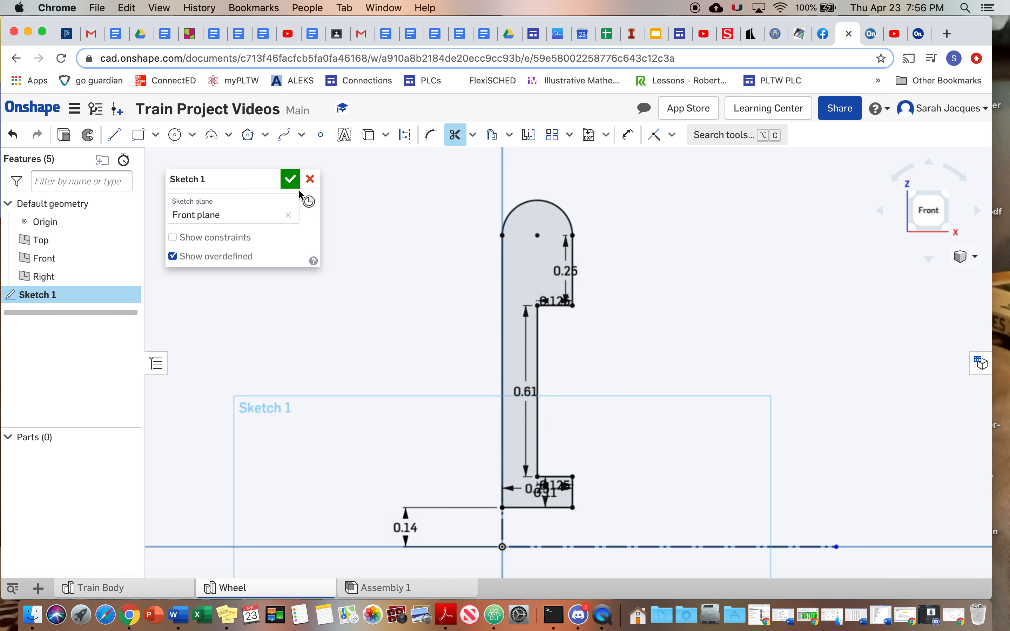
{"action": "left_click", "coordinate": [290, 180]}
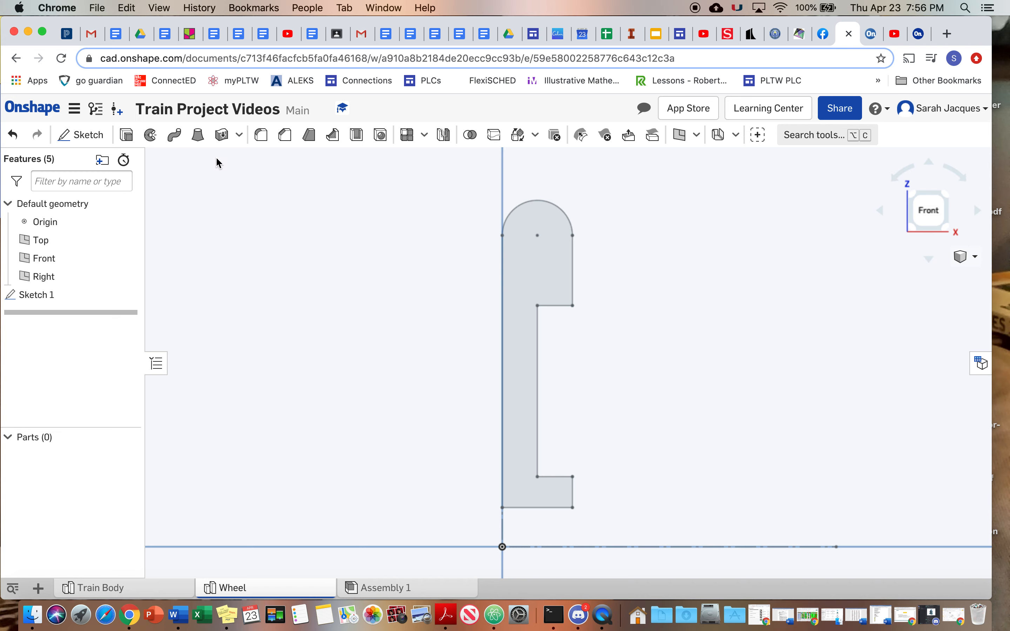
Revolve the profile region fully around the horizontal construction line as a new solid
{"action": "left_click", "coordinate": [150, 135]}
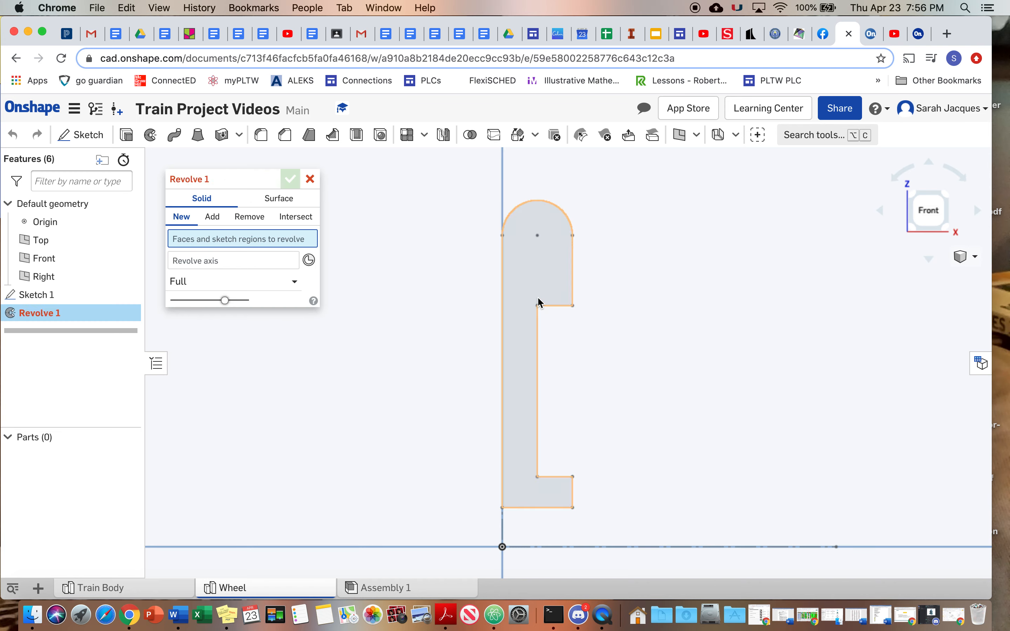
{"action": "left_click", "coordinate": [525, 293]}
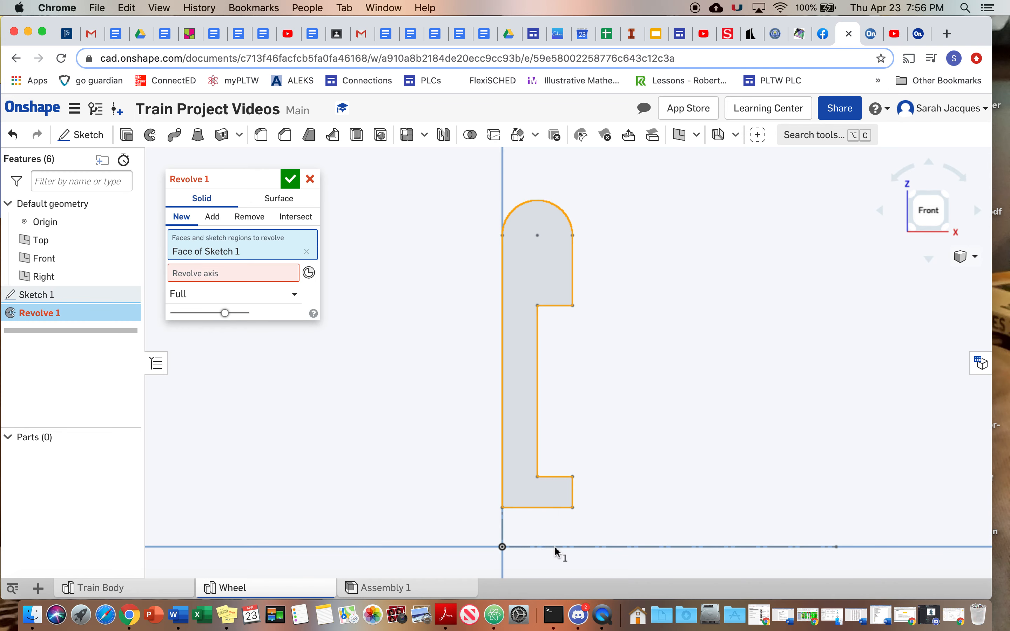
{"action": "left_click", "coordinate": [200, 270]}
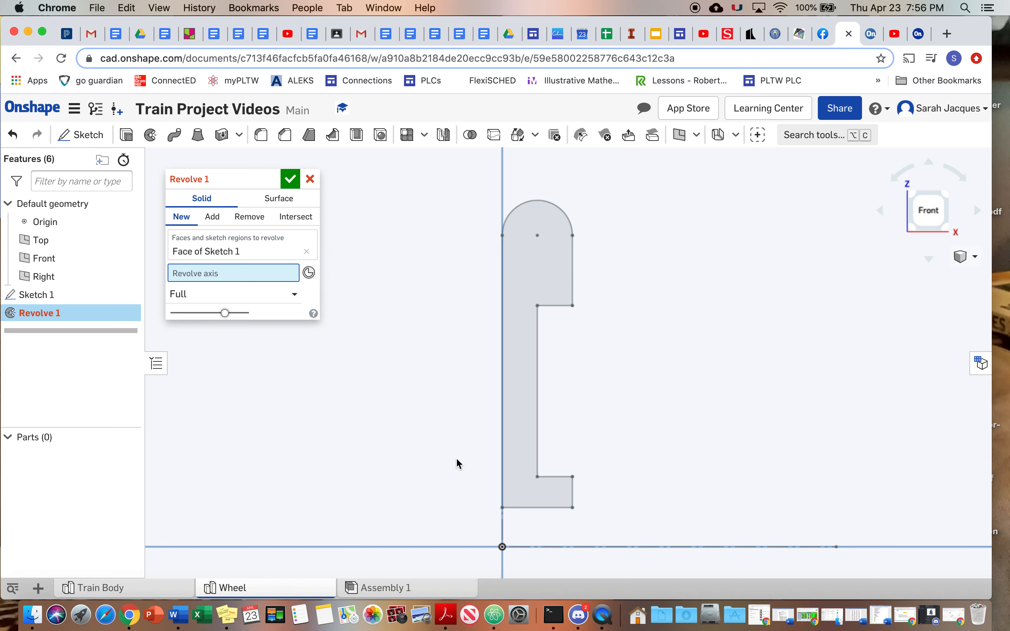
{"action": "left_click", "coordinate": [562, 546]}
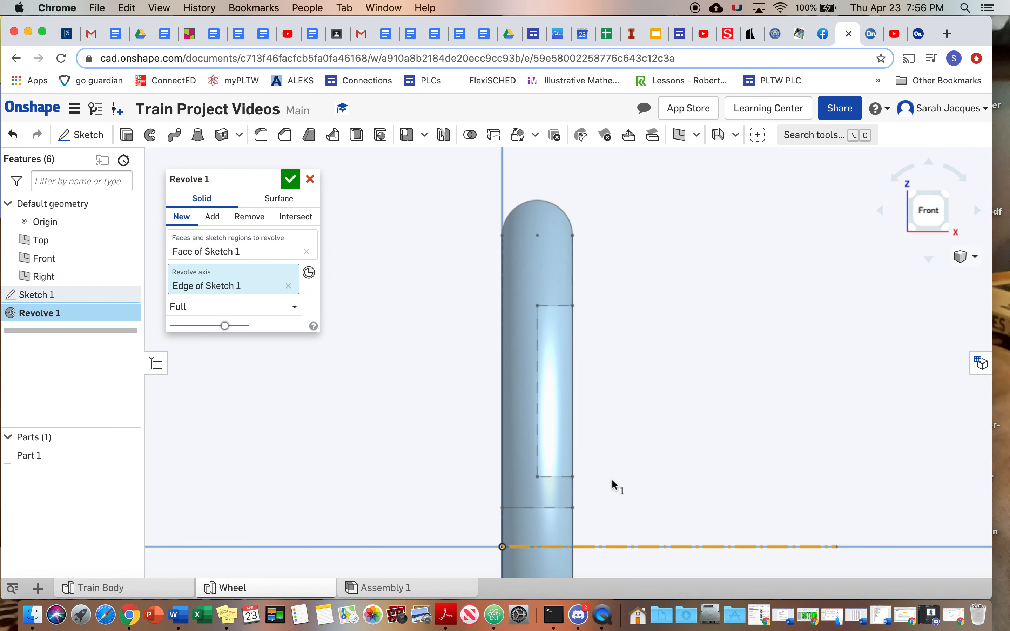
{"action": "right_click_drag", "start_coordinate": [724, 438], "coordinate": [536, 388]}
{"action": "scroll", "coordinate": [690, 443], "scroll_direction": "up", "scroll_amount": 2}
{"action": "scroll", "coordinate": [686, 438], "scroll_direction": "down", "scroll_amount": 6}
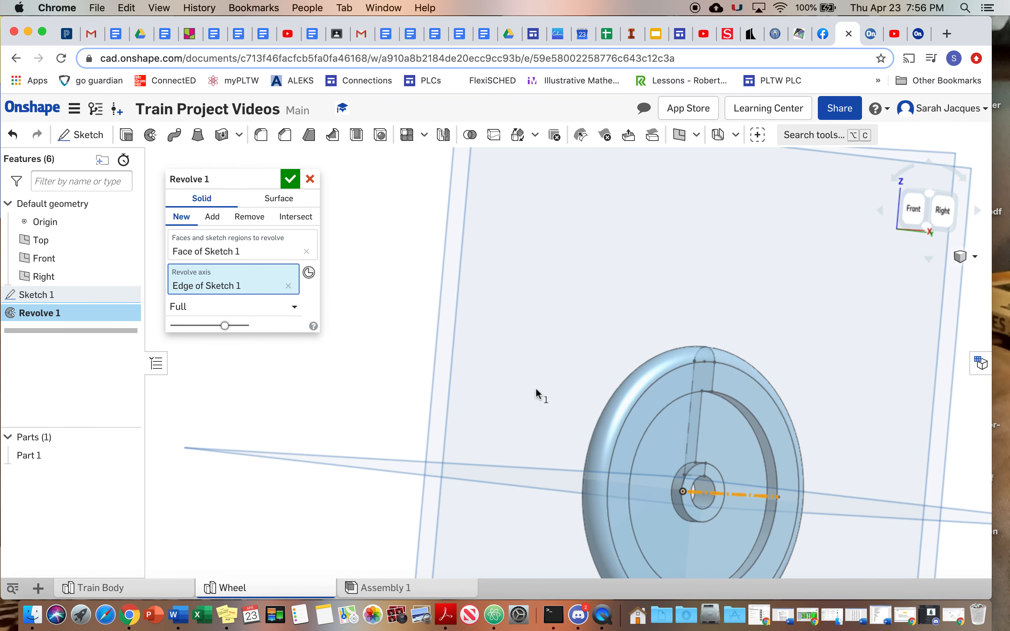
{"action": "left_click", "coordinate": [290, 180]}
Start a fillet on the outer rim edge of the wheel's recess with a radius of .0625 in
{"action": "right_click_drag", "start_coordinate": [507, 295], "coordinate": [670, 353]}
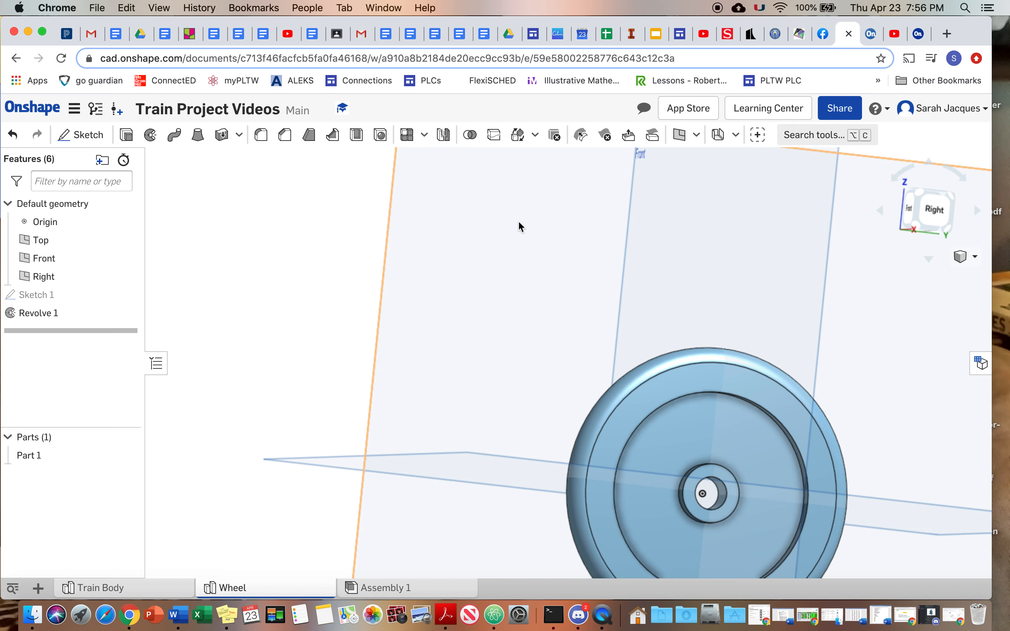
{"action": "left_click", "coordinate": [261, 135]}
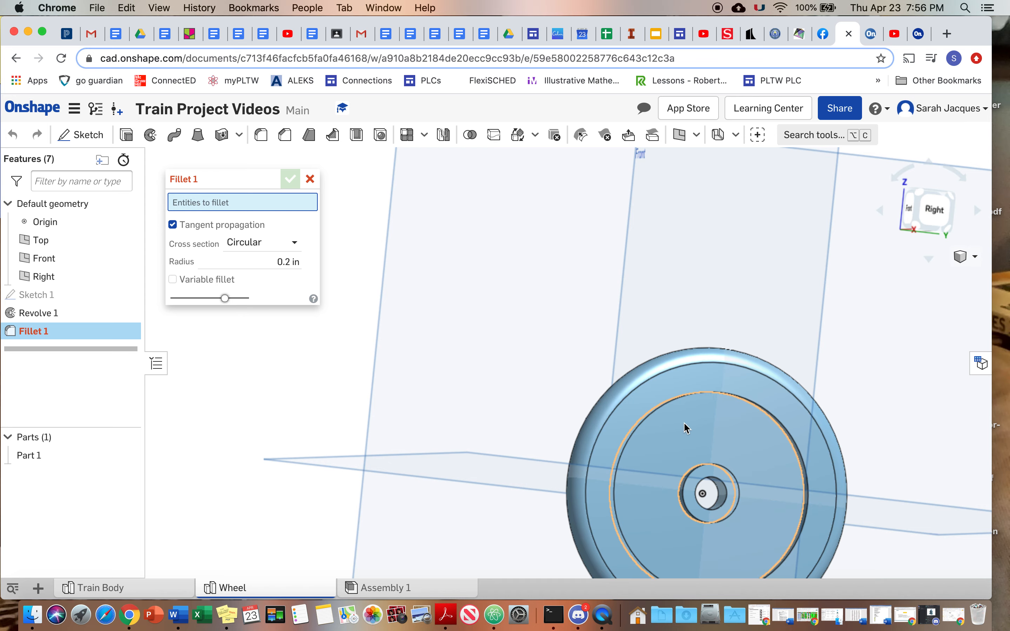
{"action": "scroll", "coordinate": [679, 427], "scroll_direction": "up", "scroll_amount": 5}
{"action": "right_click_drag", "start_coordinate": [670, 419], "coordinate": [643, 408]}
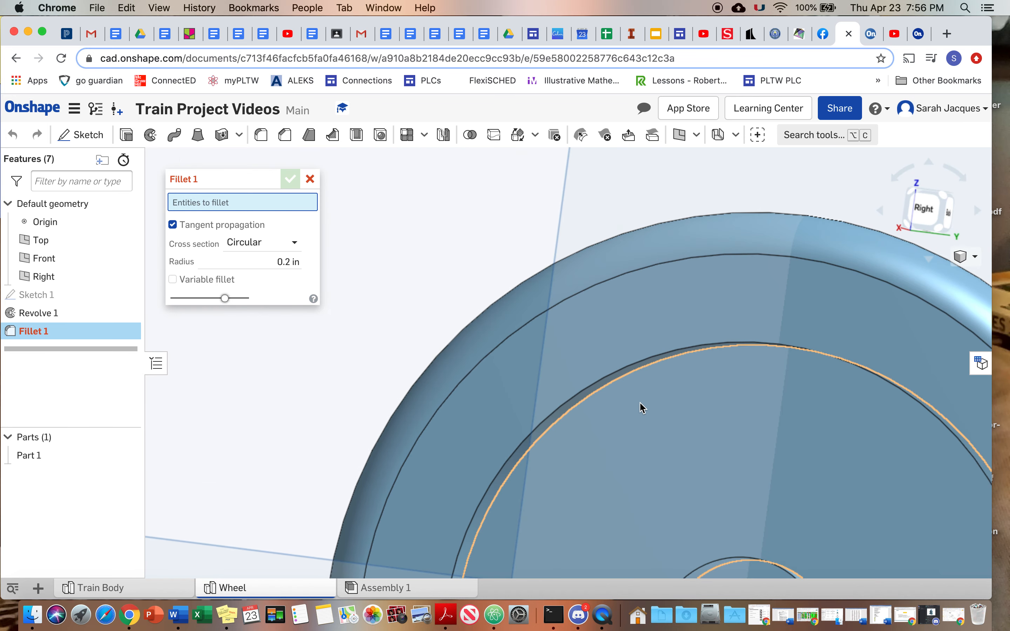
{"action": "left_click", "coordinate": [617, 368]}
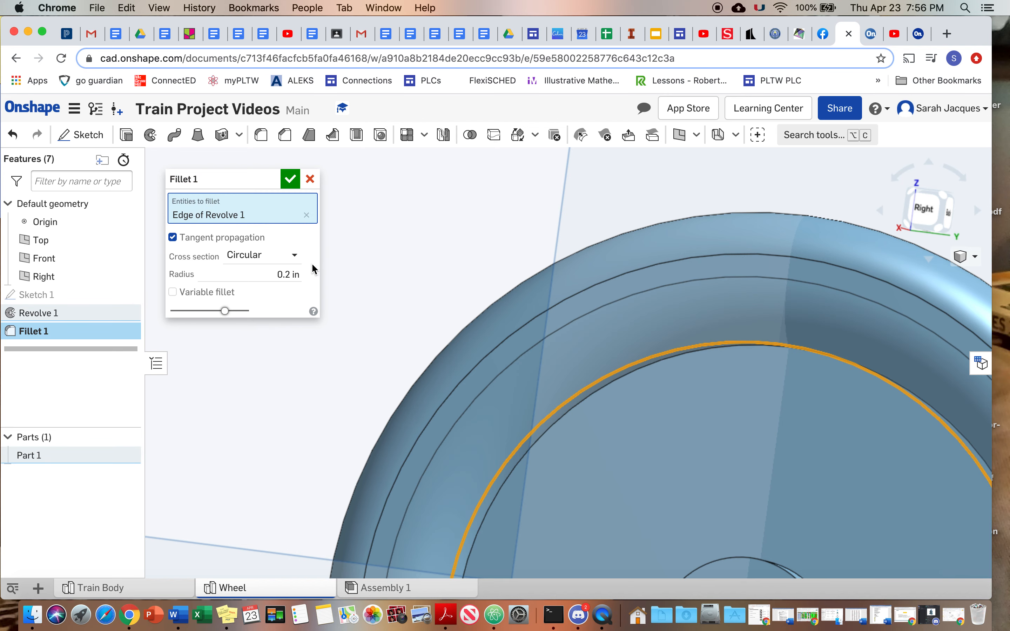
{"action": "left_click_drag", "start_coordinate": [299, 276], "coordinate": [287, 275]}
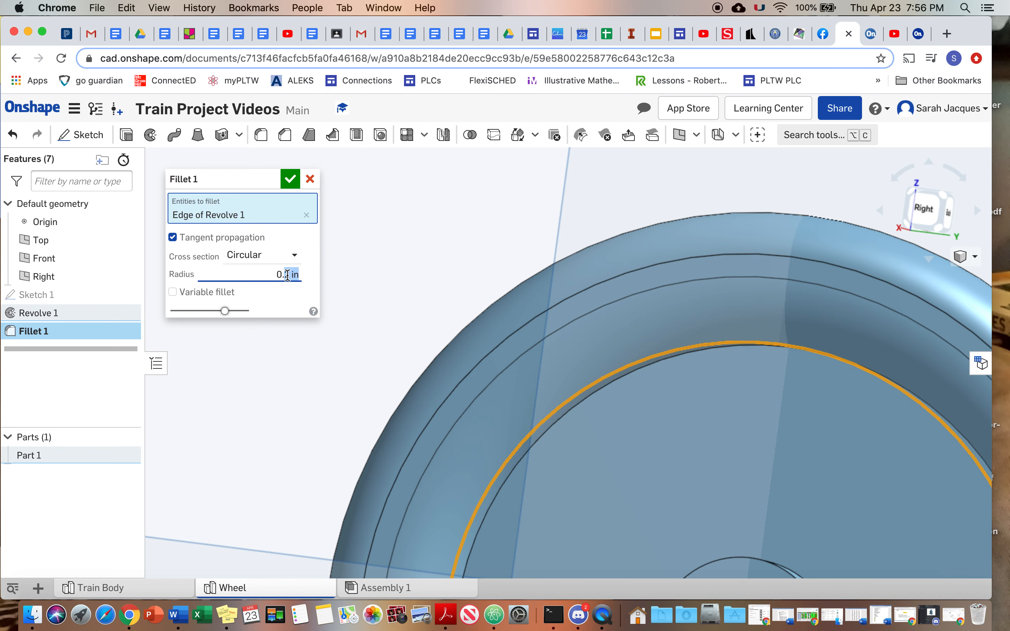
{"action": "key", "text": "BackSpace"}
{"action": "type", "text": ".0625"}
{"action": "key", "text": "Return"}
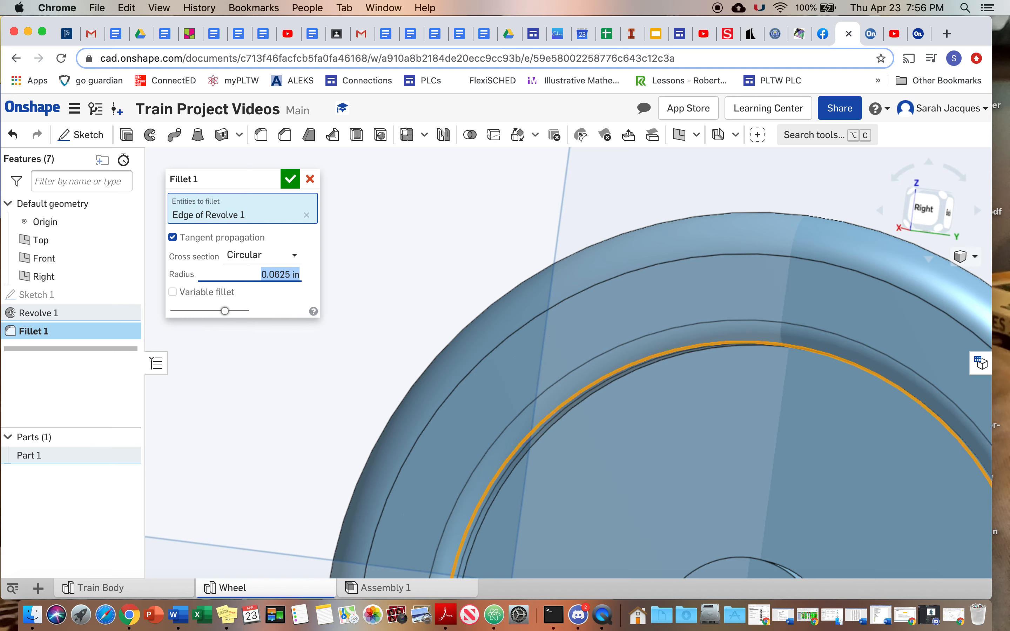
Add the recess's floor face and the hub's outer edge to the fillet and accept it
{"action": "right_click_drag", "start_coordinate": [615, 374], "coordinate": [696, 453]}
{"action": "left_click", "coordinate": [638, 388]}
{"action": "middle_click_drag", "start_coordinate": [709, 458], "coordinate": [580, 270]}
{"action": "right_click_drag", "start_coordinate": [729, 325], "coordinate": [702, 313]}
{"action": "left_click", "coordinate": [650, 392]}
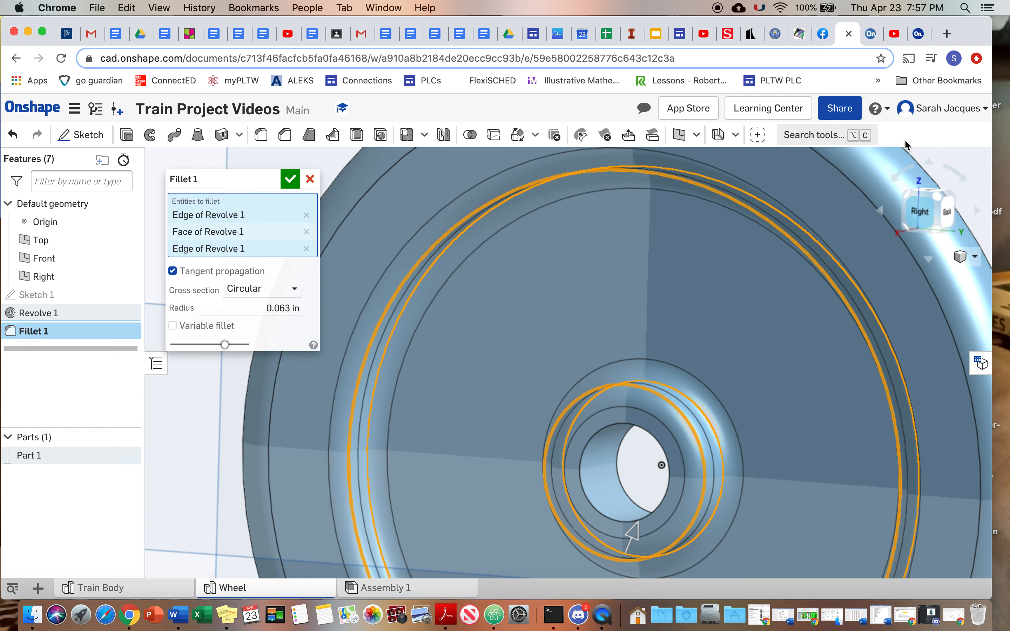
{"action": "left_click", "coordinate": [292, 179]}
{"action": "right_click_drag", "start_coordinate": [503, 284], "coordinate": [602, 304]}
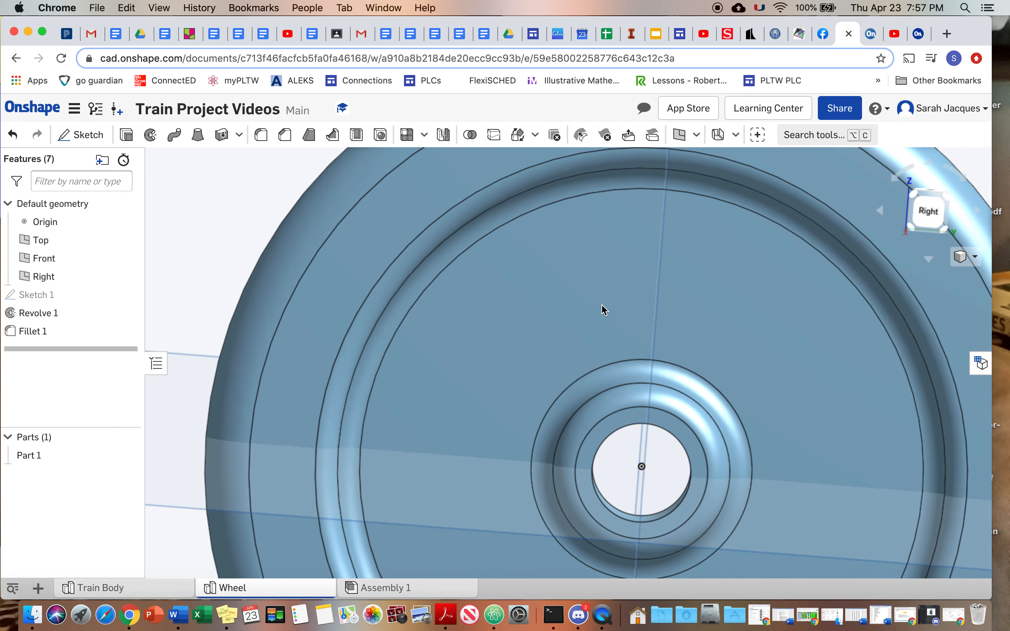
Start a new sketch on the wheel's flat back face and view it normal to the sketch plane
{"action": "left_click", "coordinate": [925, 214]}
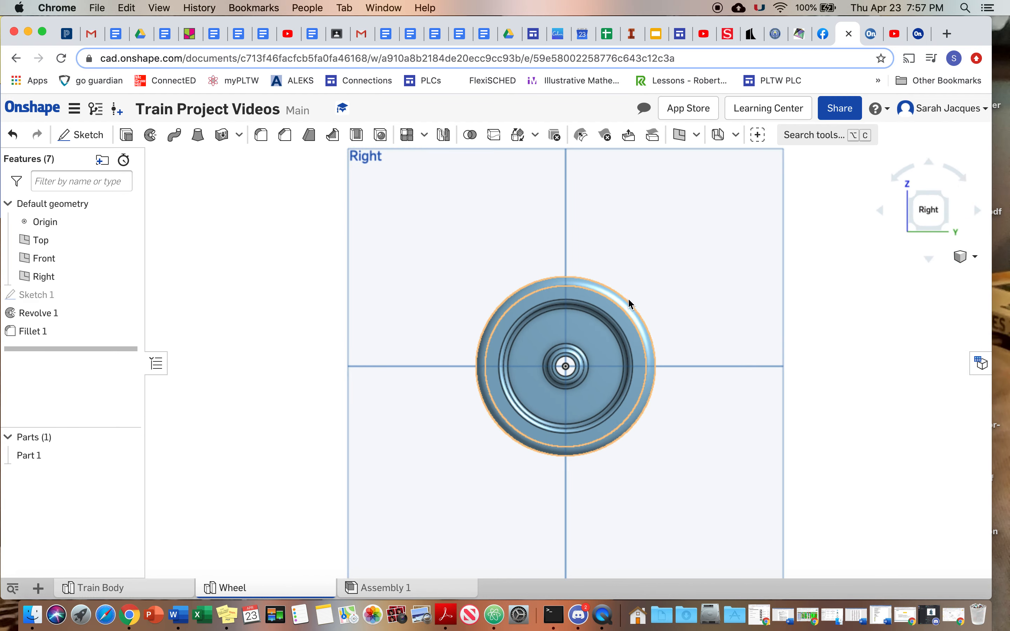
{"action": "scroll", "coordinate": [624, 298], "scroll_direction": "up", "scroll_amount": 5}
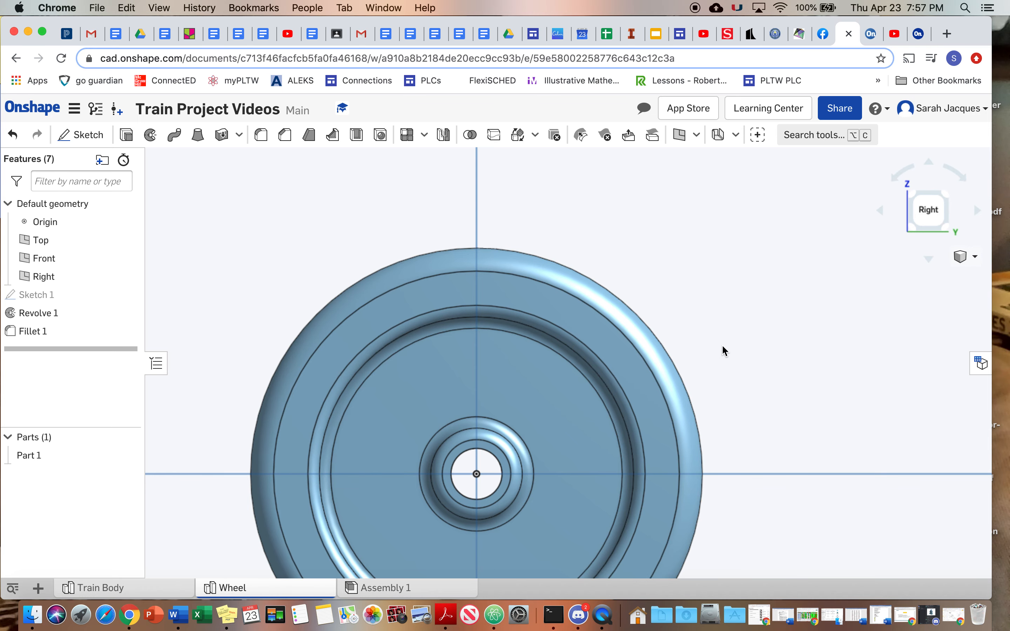
{"action": "right_click_drag", "start_coordinate": [745, 349], "coordinate": [595, 347]}
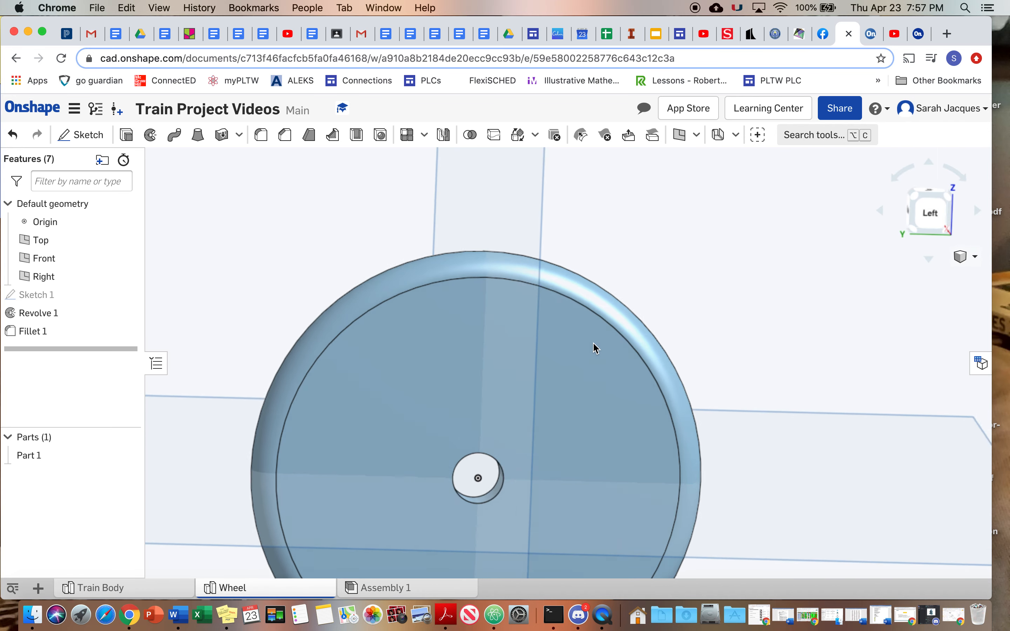
{"action": "left_click", "coordinate": [407, 321]}
{"action": "right_click", "coordinate": [408, 321]}
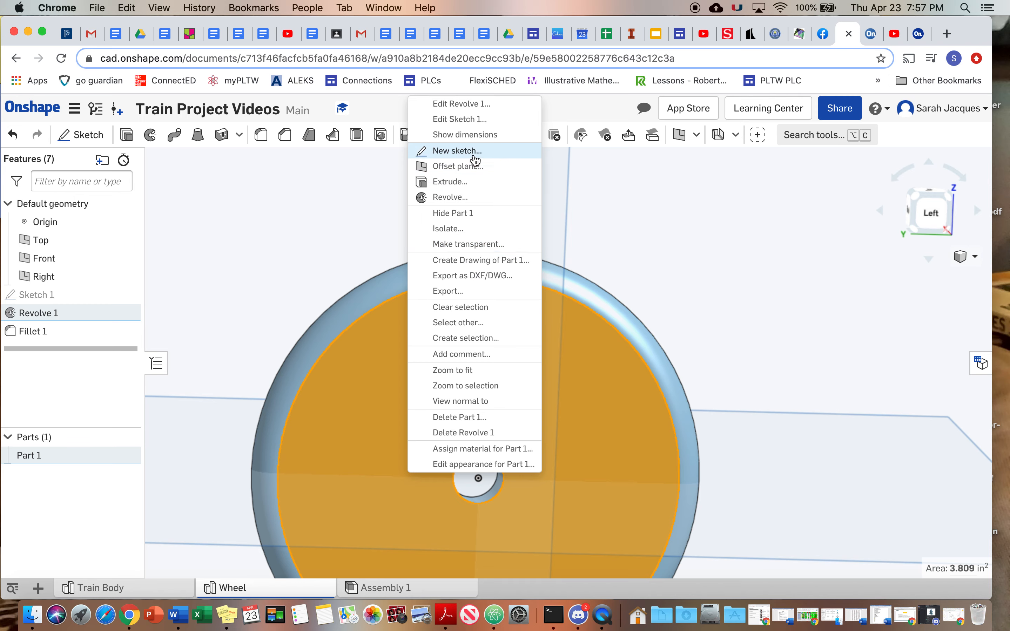
{"action": "left_click", "coordinate": [479, 155]}
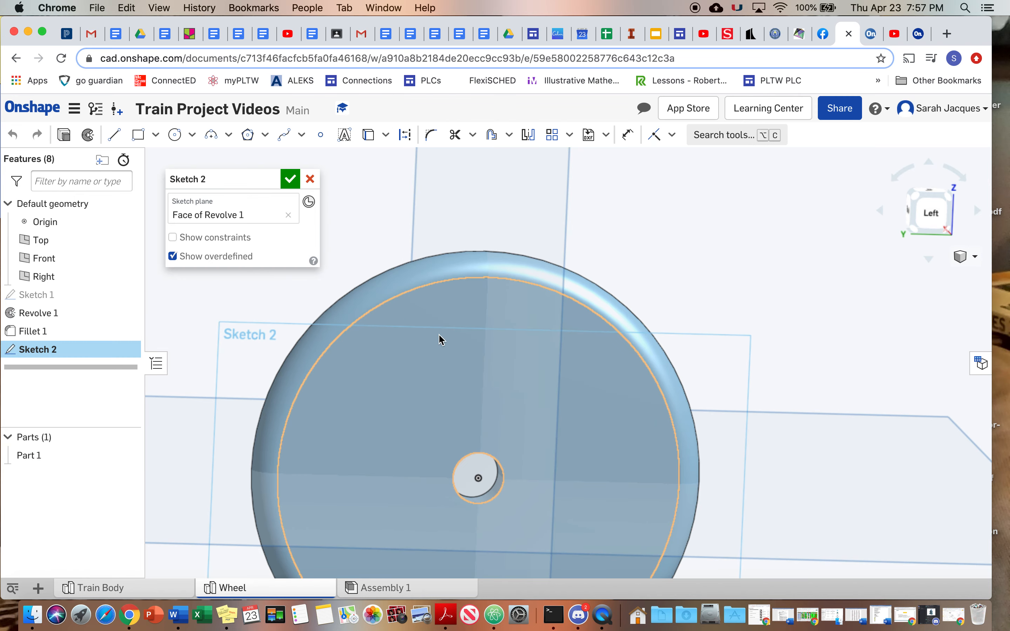
{"action": "right_click", "coordinate": [284, 335]}
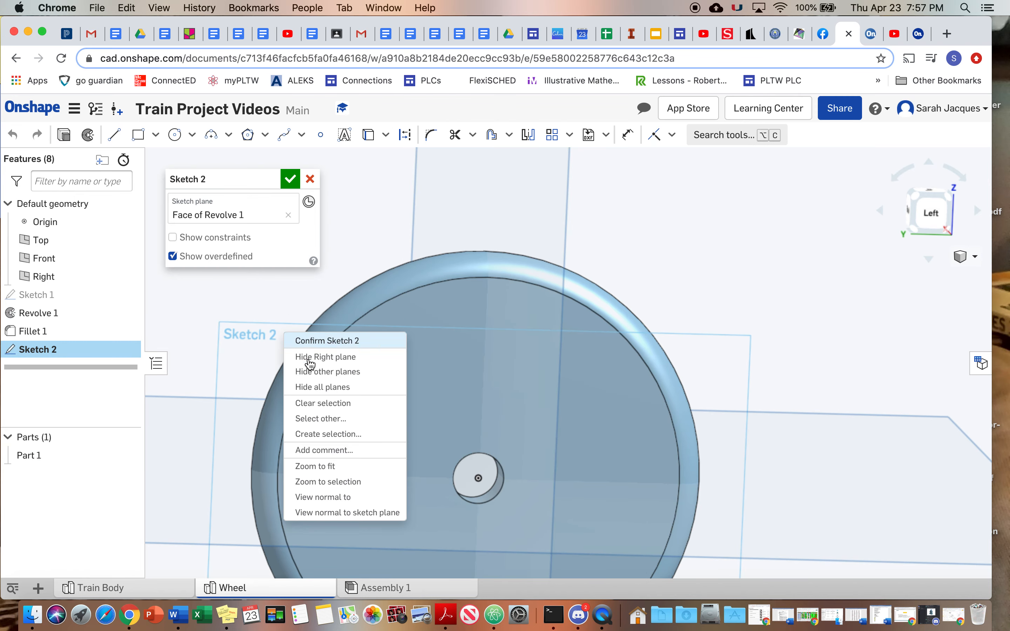
{"action": "left_click", "coordinate": [341, 515]}
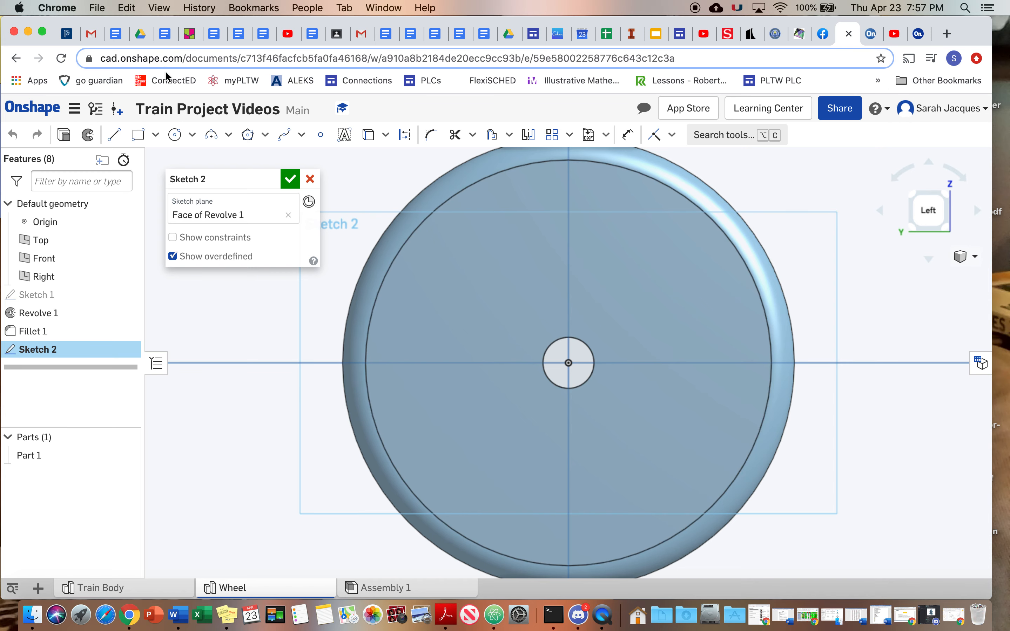
Sketch a circle centred on the origin with a diameter of .625*2 in
{"action": "left_click", "coordinate": [175, 135]}
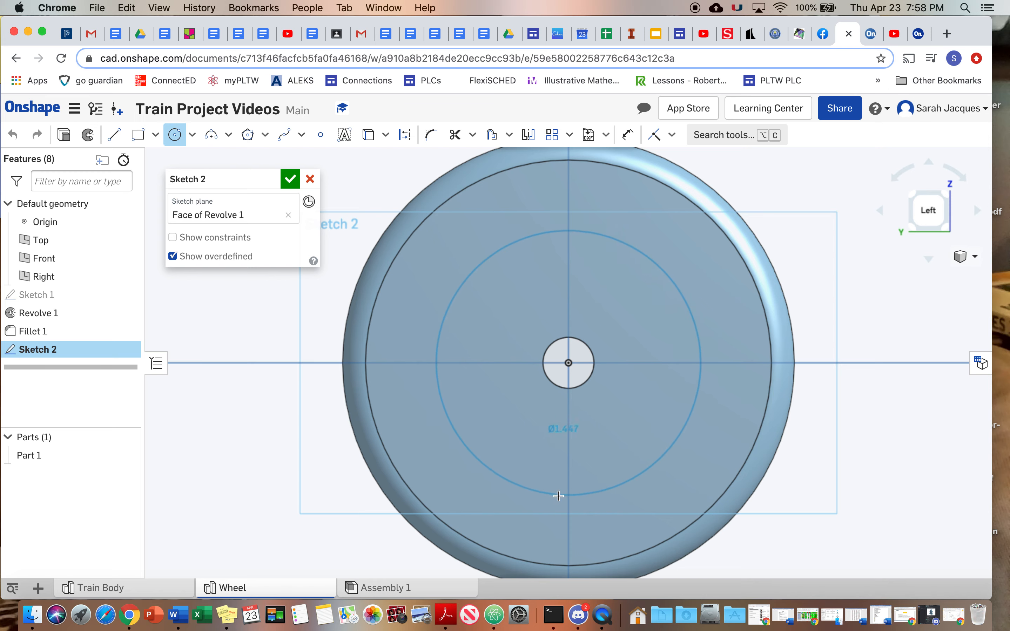
{"action": "left_click", "coordinate": [626, 484]}
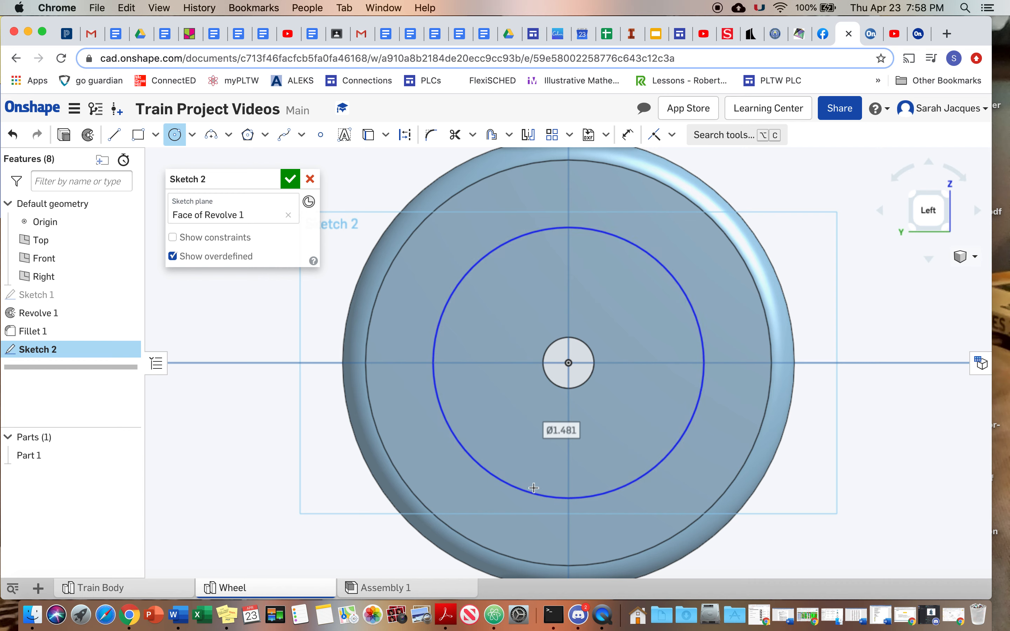
{"action": "type", "text": "."}
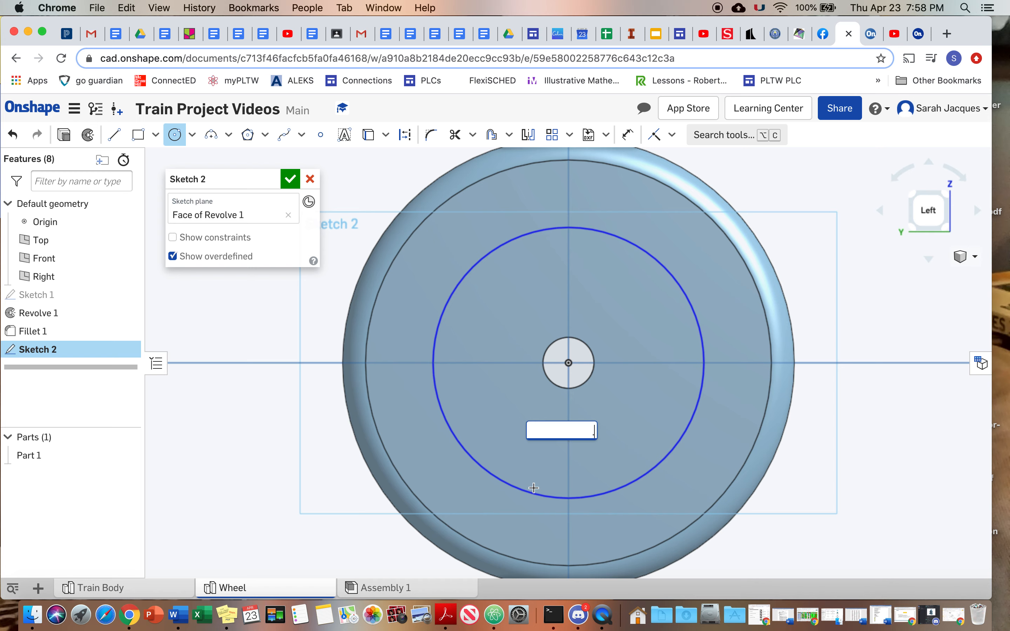
{"action": "type", "text": "625*2"}
{"action": "key", "text": "Return"}
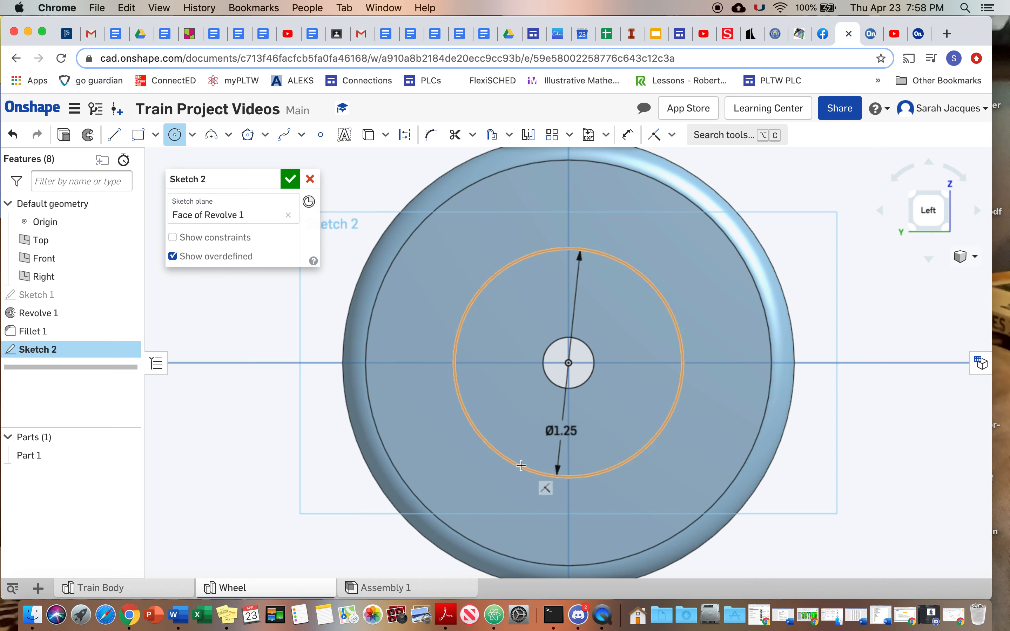
Add a smaller concentric circle at the origin with a diameter of .375*2 in
{"action": "left_click", "coordinate": [570, 361]}
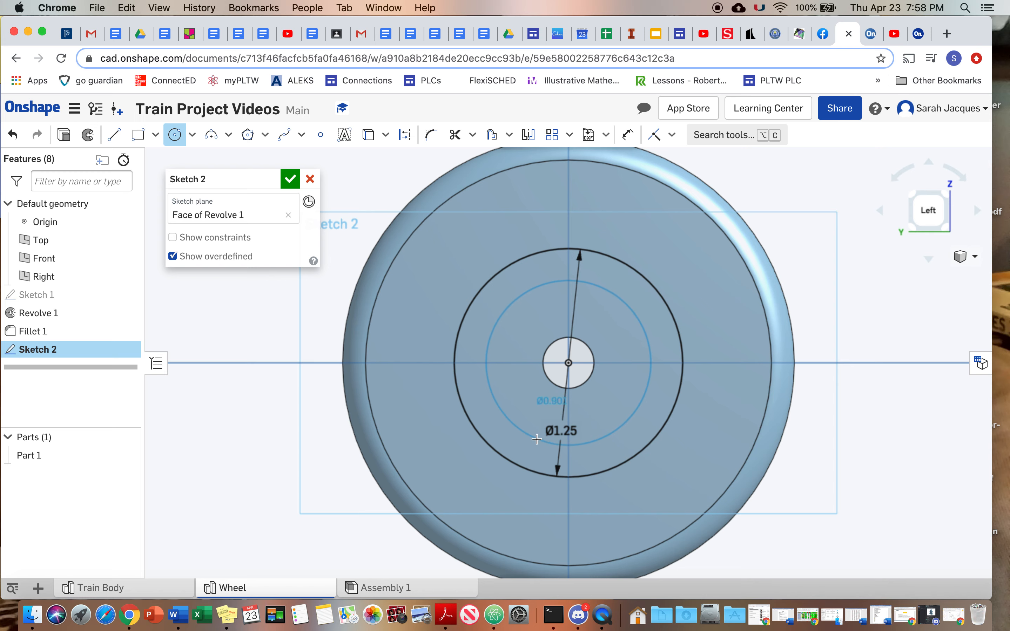
{"action": "left_click", "coordinate": [538, 439]}
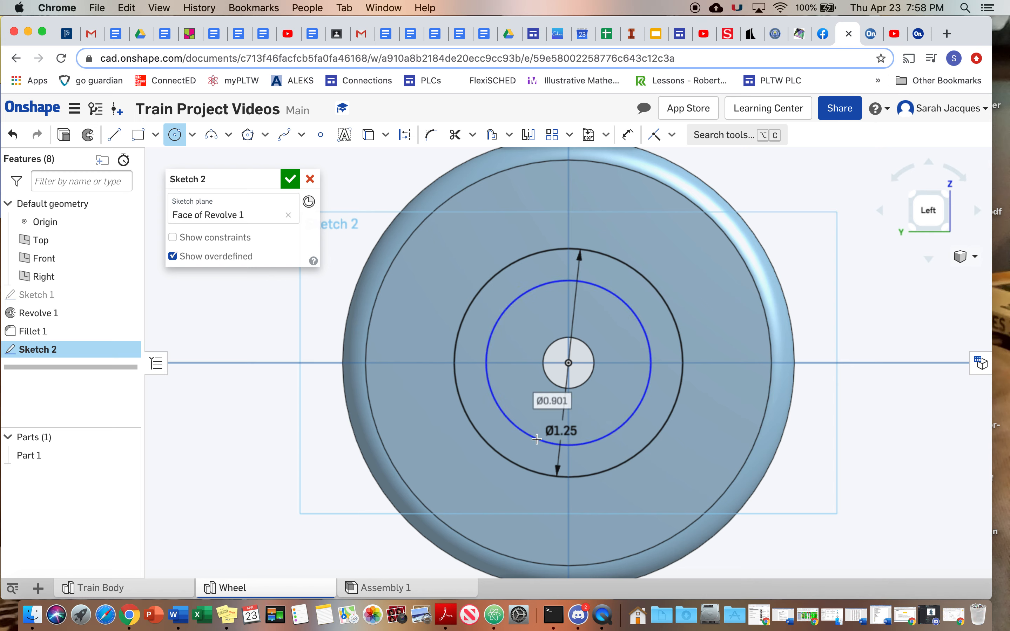
{"action": "key", "text": "BackSpace"}
{"action": "type", "text": ".3"}
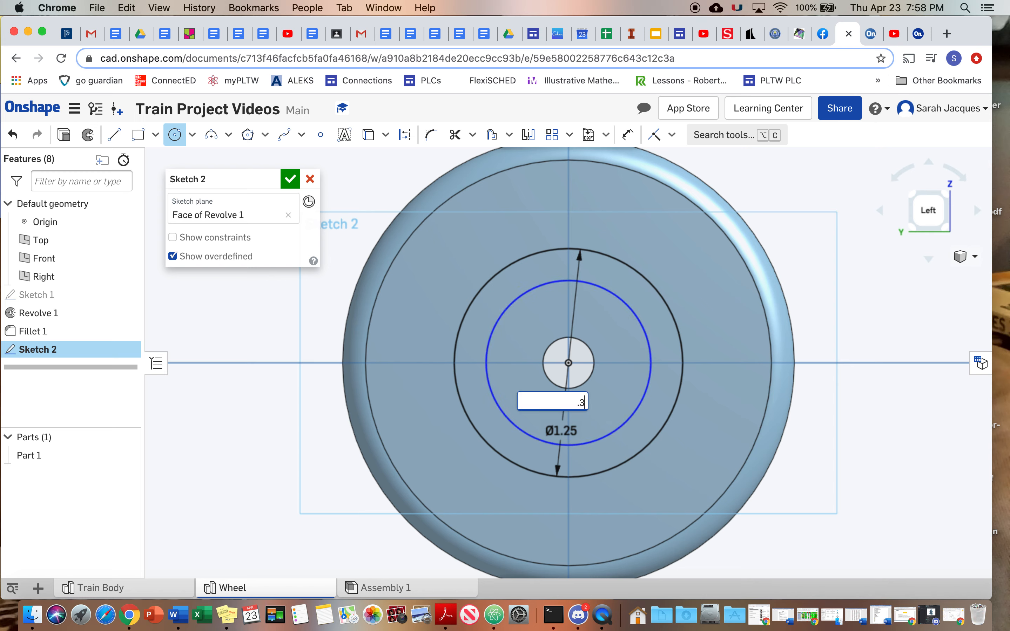
{"action": "type", "text": "75*2"}
{"action": "key", "text": "Return"}
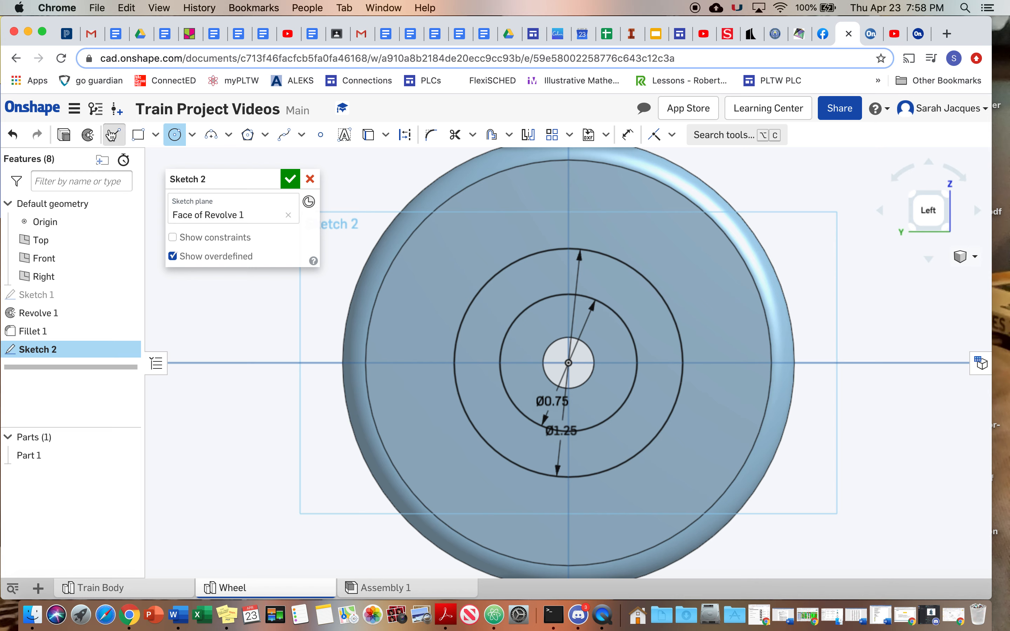
Draw a line from the origin up to the larger circle, leaning right at about 76° from the horizontal
{"action": "left_click", "coordinate": [114, 135]}
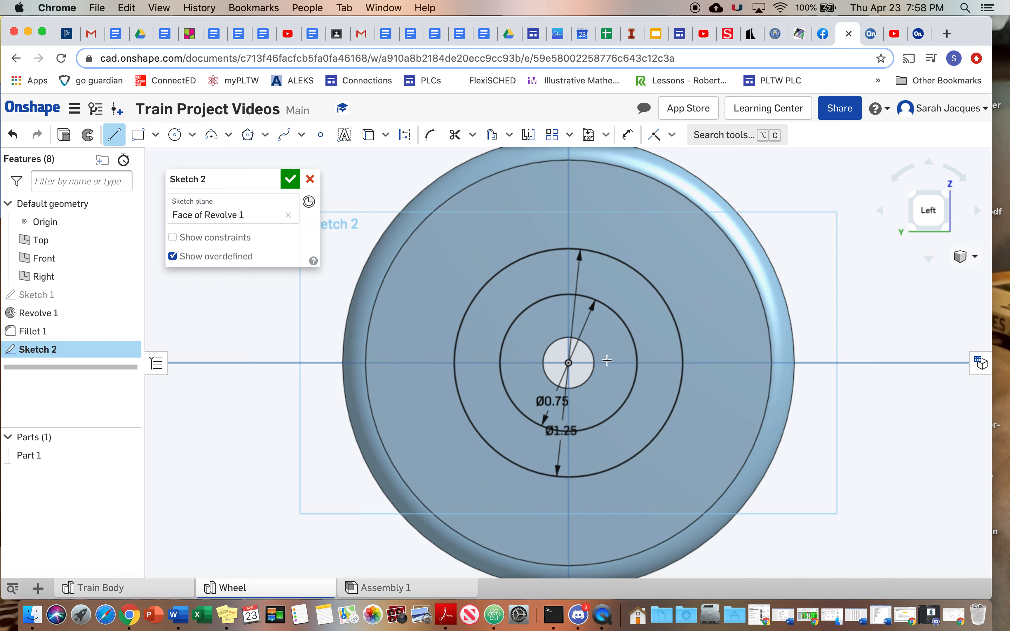
{"action": "scroll", "coordinate": [584, 366], "scroll_direction": "up", "scroll_amount": 5}
{"action": "middle_click_drag", "start_coordinate": [606, 297], "coordinate": [597, 417]}
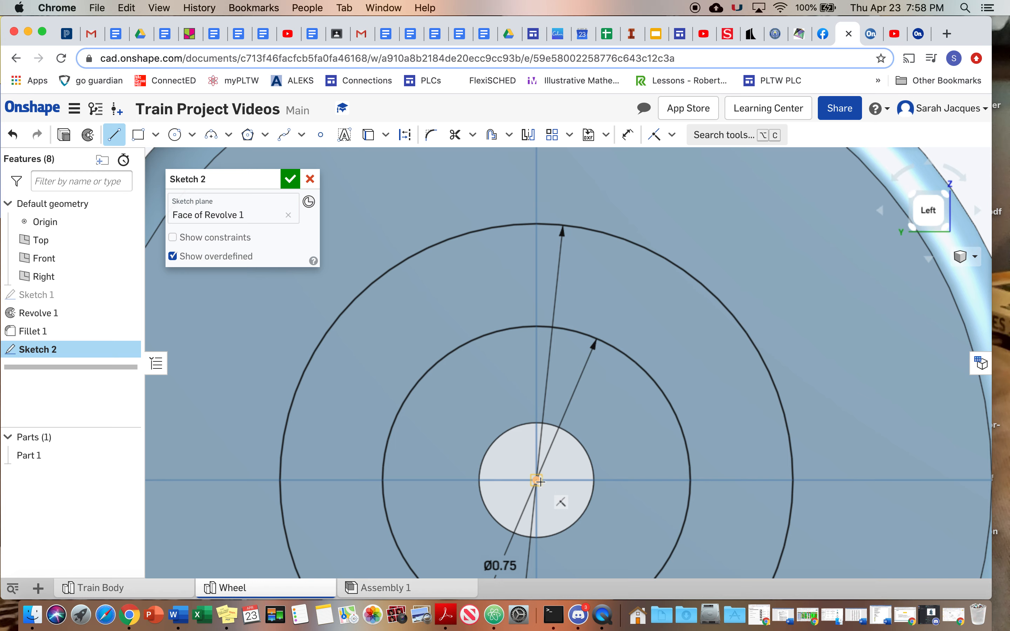
{"action": "left_click", "coordinate": [538, 480]}
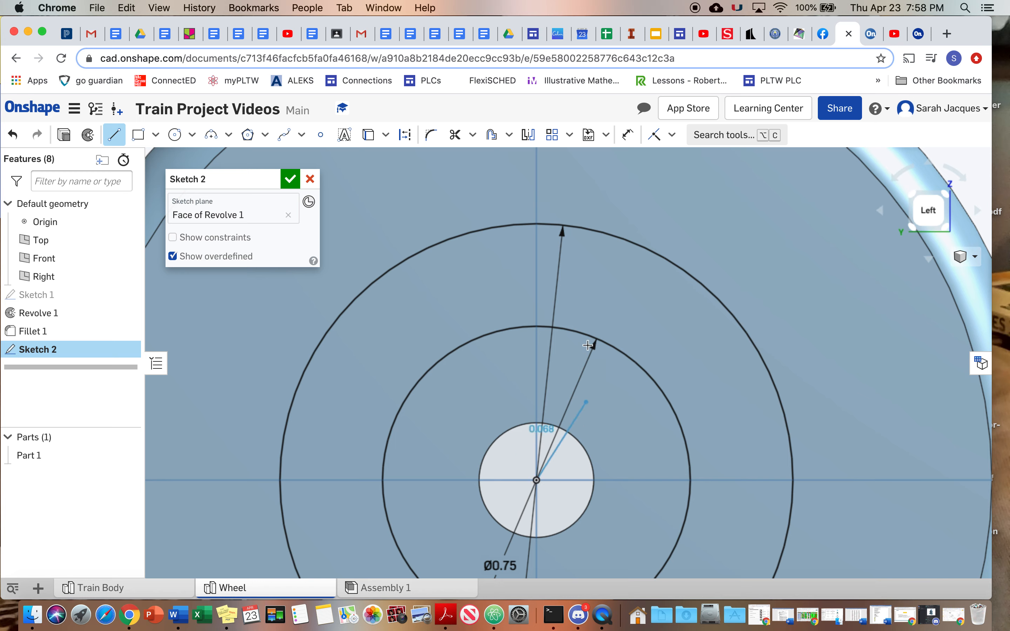
{"action": "left_click", "coordinate": [600, 232]}
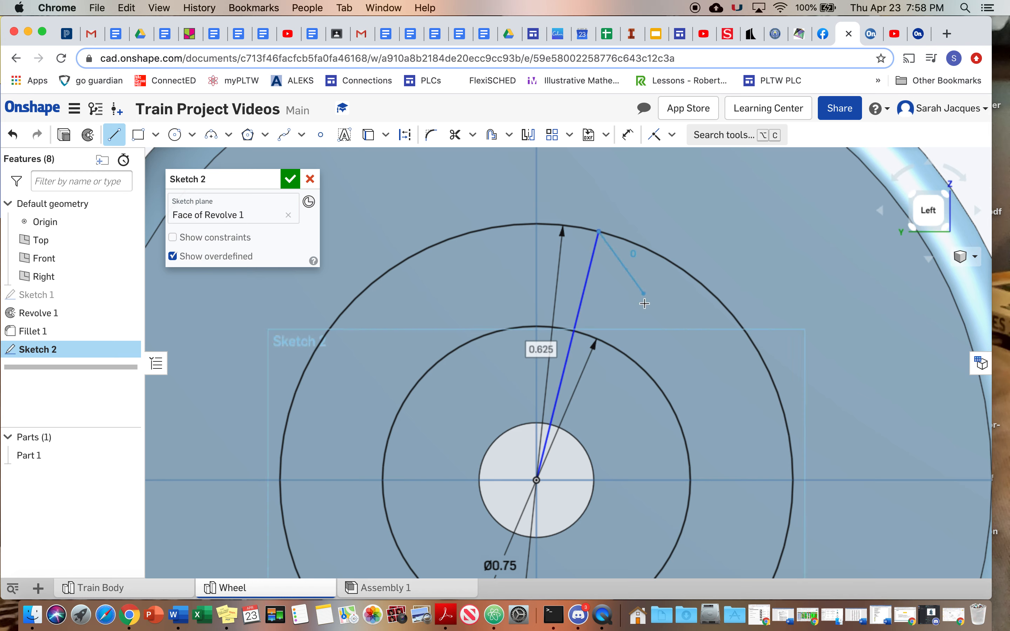
{"action": "key", "text": "Escape"}
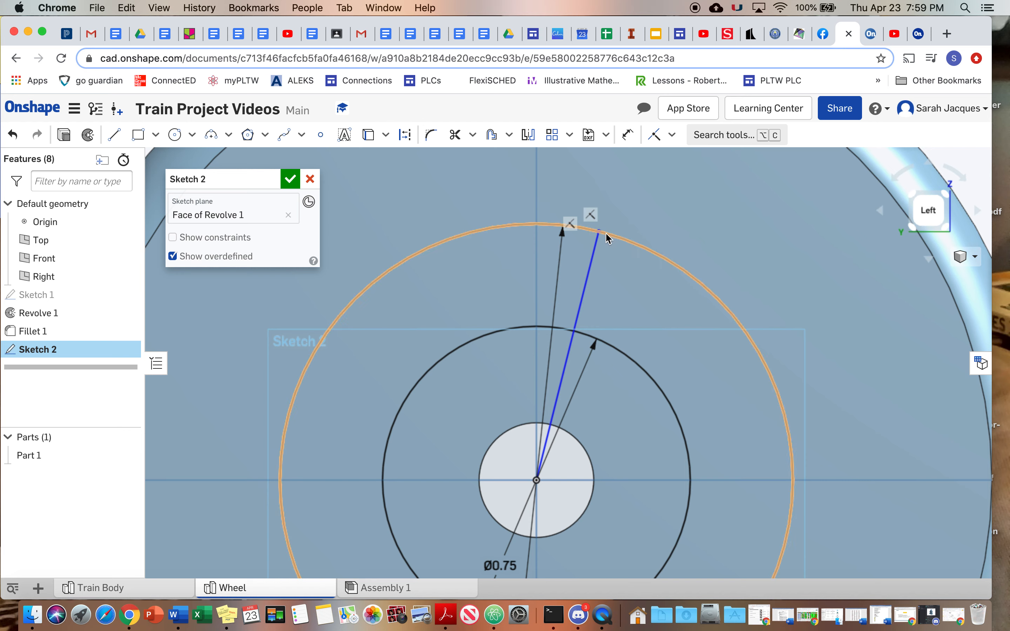
Dimension the angle between the right-leaning line and the horizontal axis at 75°
{"action": "left_click", "coordinate": [626, 134]}
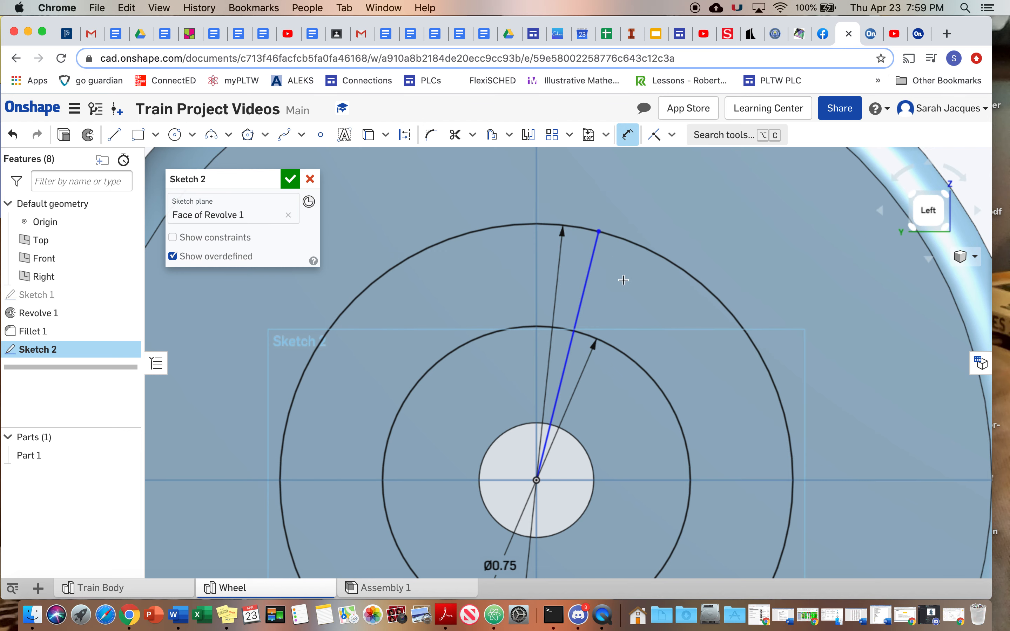
{"action": "left_click", "coordinate": [589, 284]}
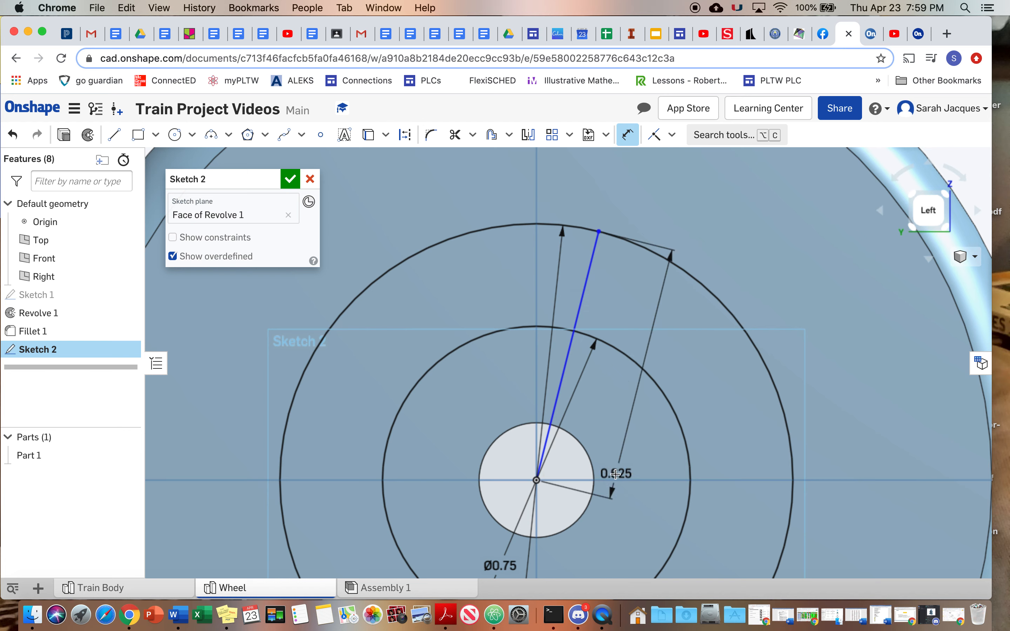
{"action": "left_click", "coordinate": [612, 480]}
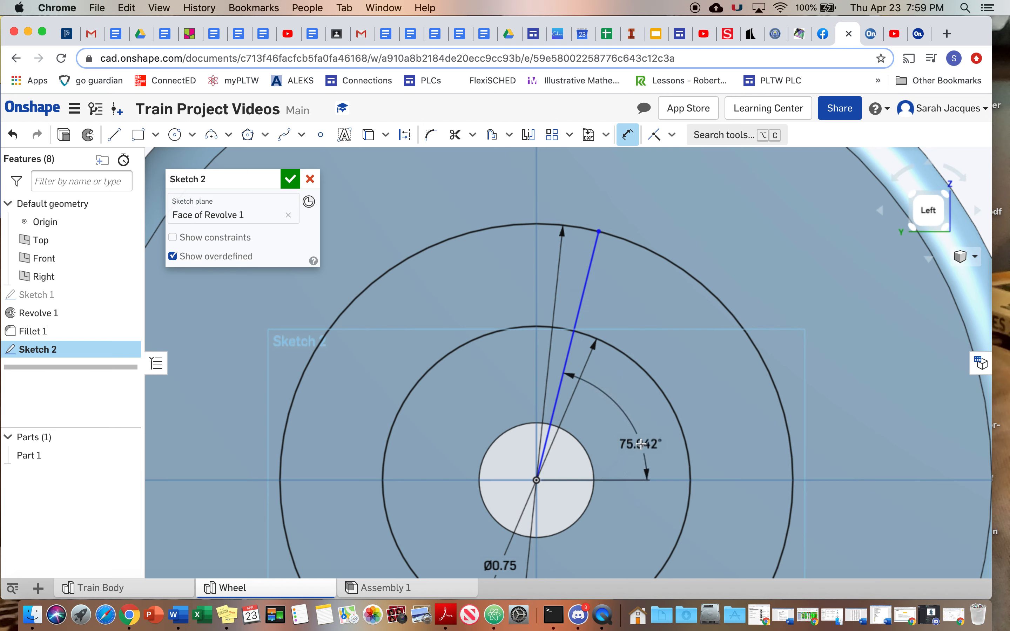
{"action": "left_click", "coordinate": [651, 443]}
{"action": "type", "text": "7"}
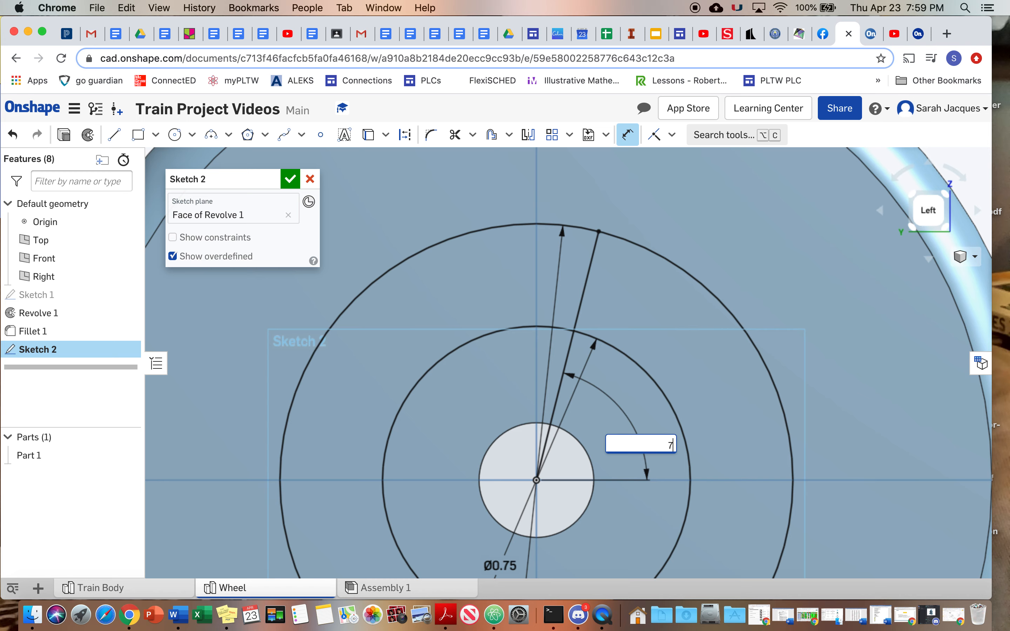
{"action": "type", "text": "5"}
{"action": "key", "text": "Return"}
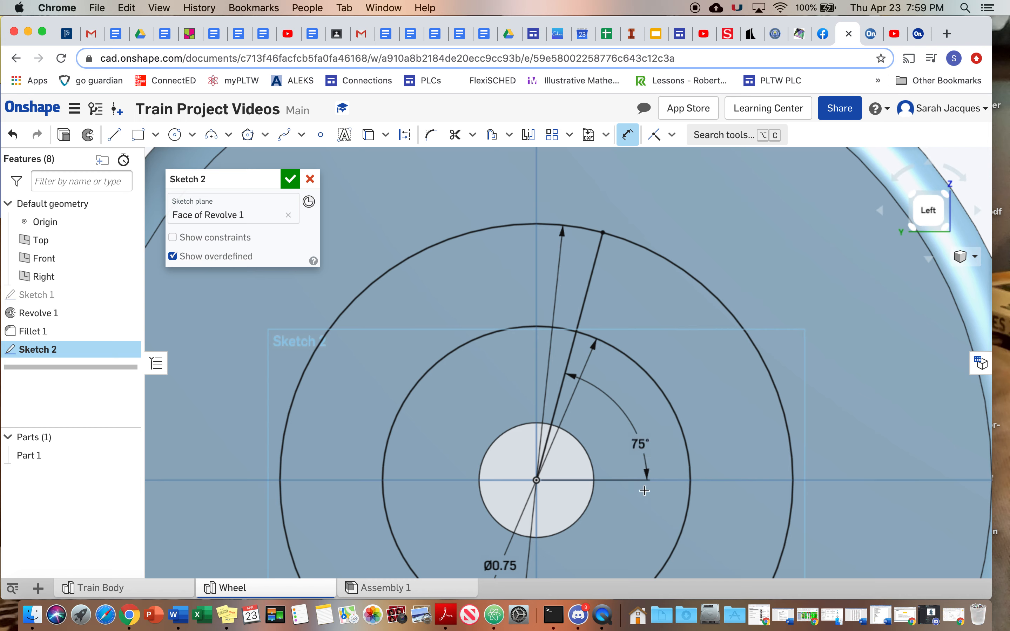
Draw a second line from the origin up to the larger circle, leaning left at about 76° from the horizontal
{"action": "left_click", "coordinate": [113, 134]}
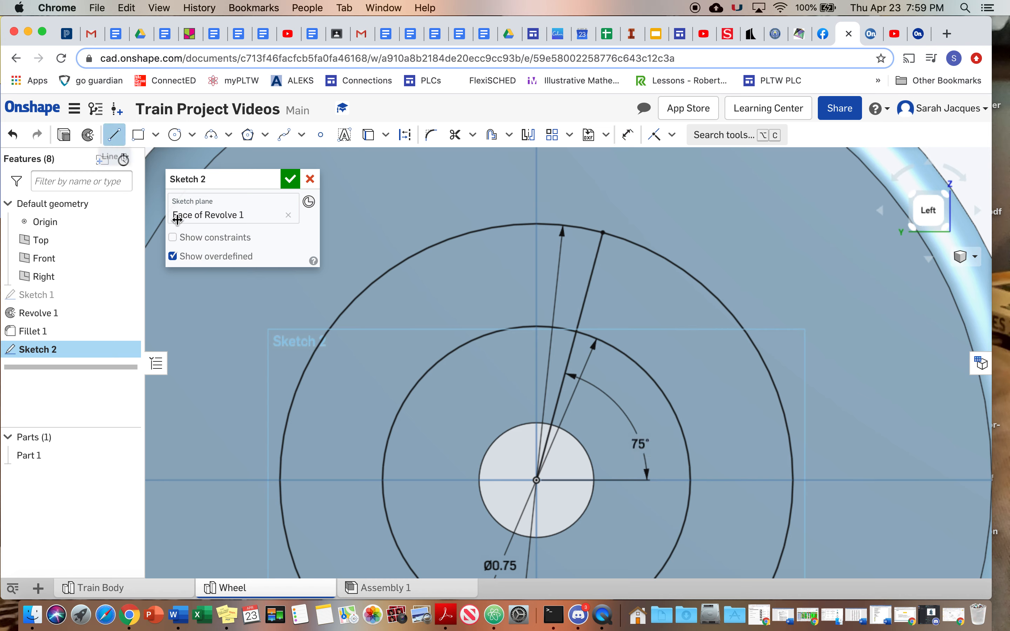
{"action": "left_click", "coordinate": [536, 481]}
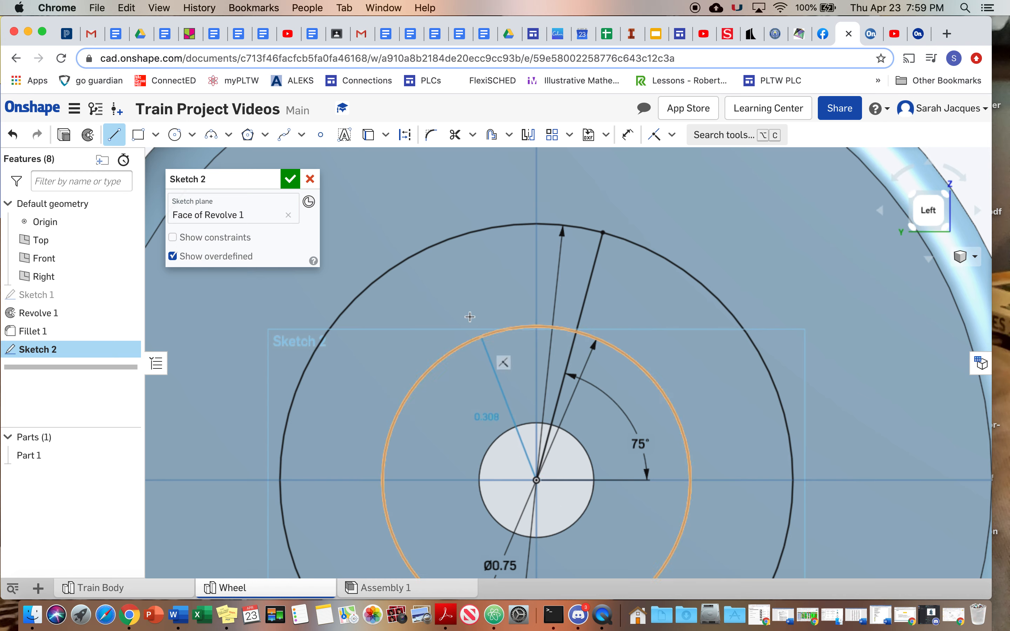
{"action": "left_click", "coordinate": [476, 232]}
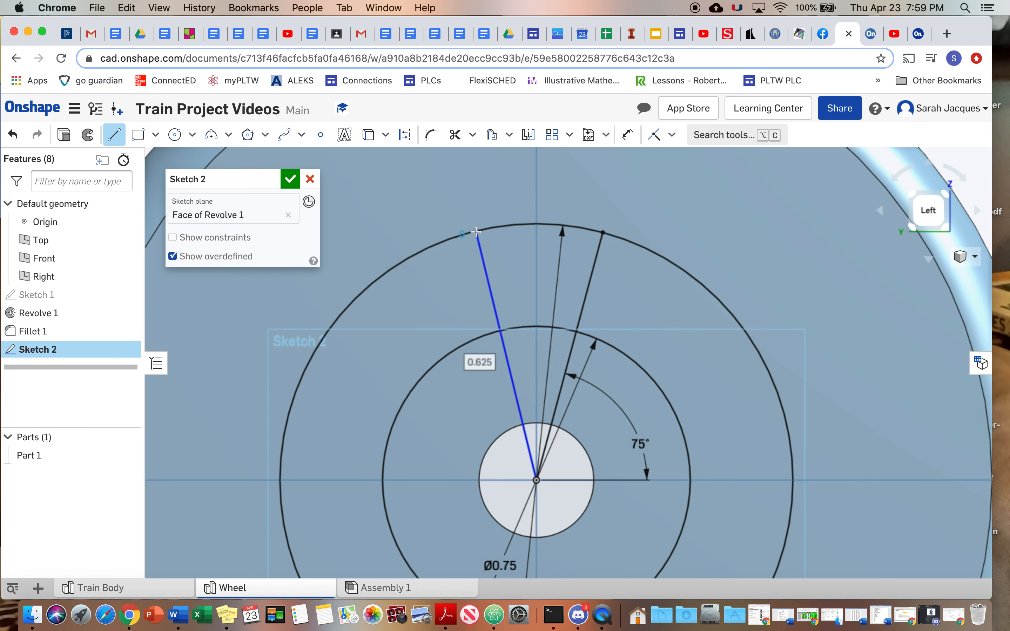
Dimension the angle between the left-leaning line and the horizontal axis at 75°
{"action": "left_click", "coordinate": [628, 135]}
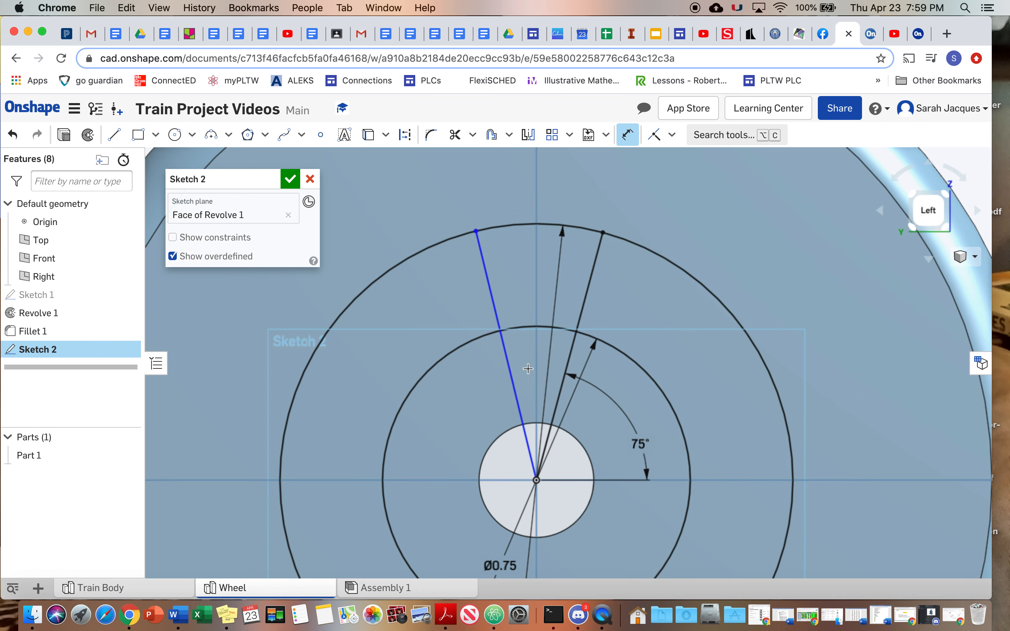
{"action": "left_click", "coordinate": [509, 375]}
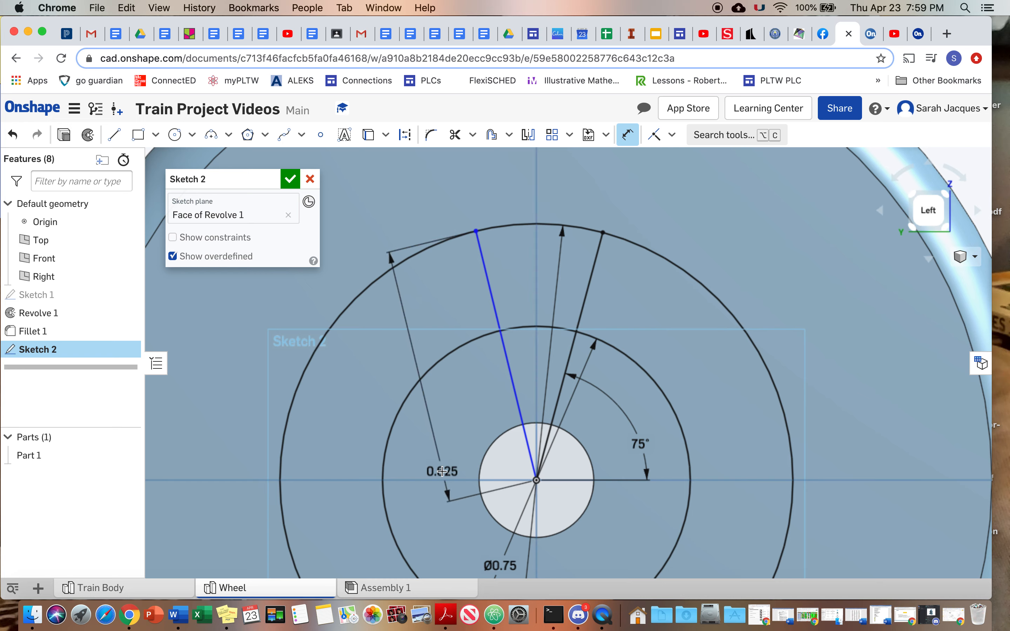
{"action": "left_click", "coordinate": [459, 480]}
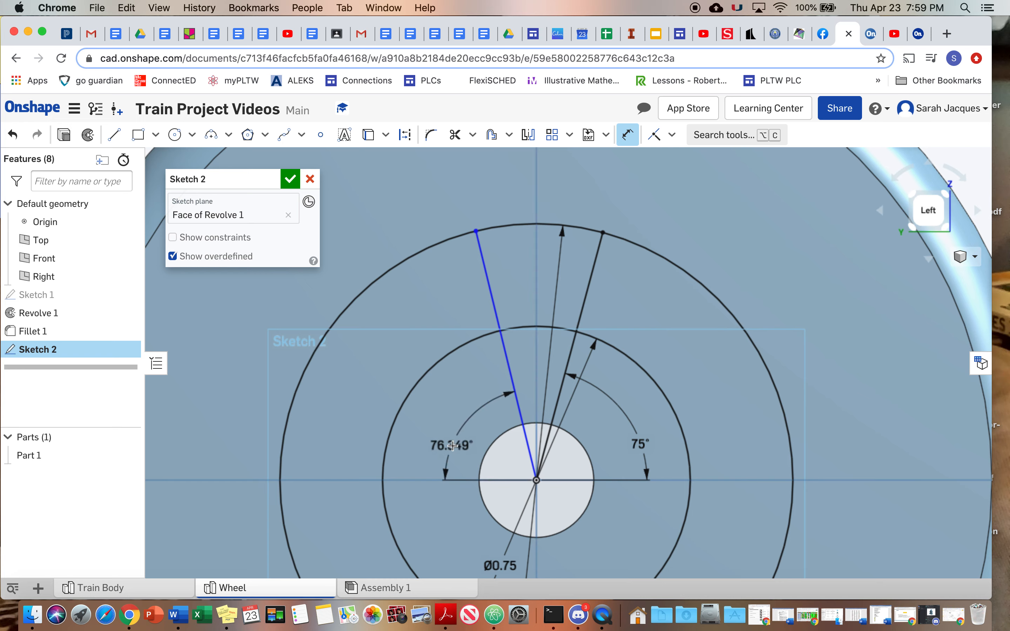
{"action": "left_click", "coordinate": [452, 446]}
{"action": "type", "text": "75"}
{"action": "key", "text": "Return"}
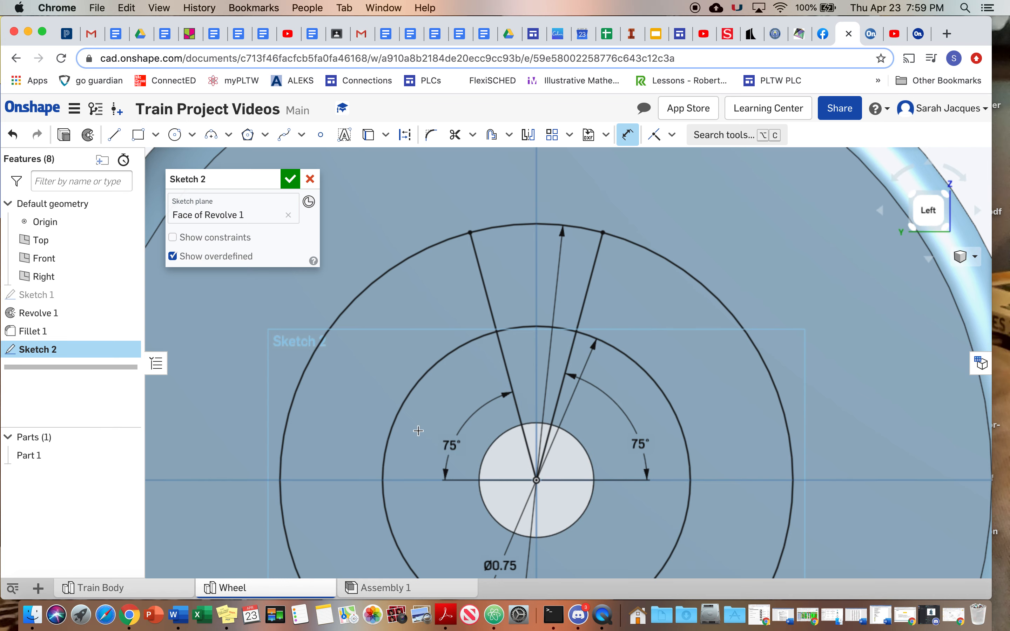
Trim both circles outside the two lines and the lines inside the smaller circle, leaving a closed wedge-shaped profile
{"action": "left_click", "coordinate": [455, 134]}
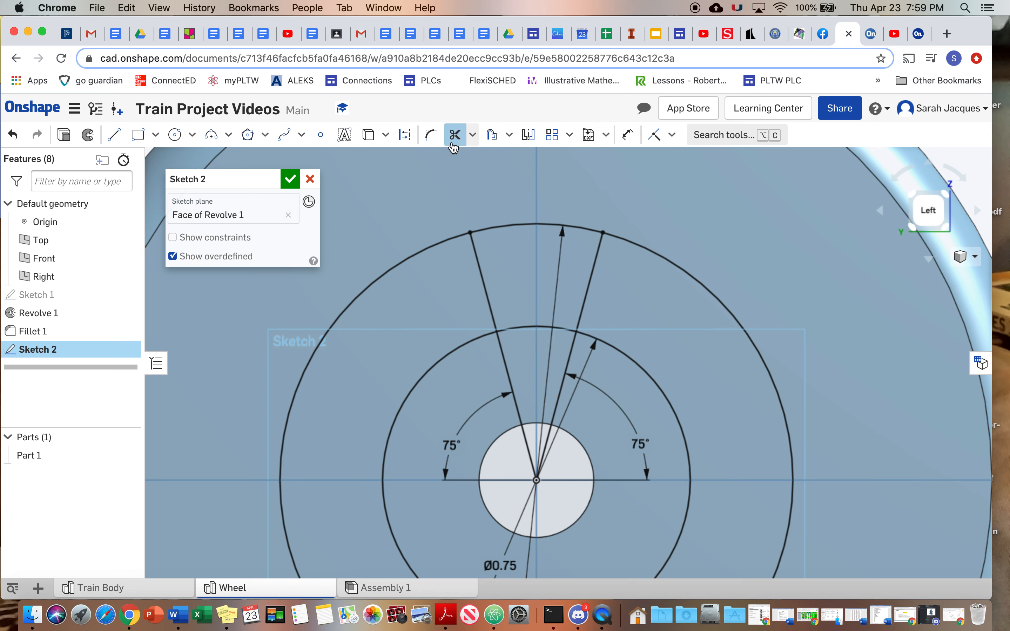
{"action": "left_click", "coordinate": [396, 265]}
{"action": "left_click", "coordinate": [443, 359]}
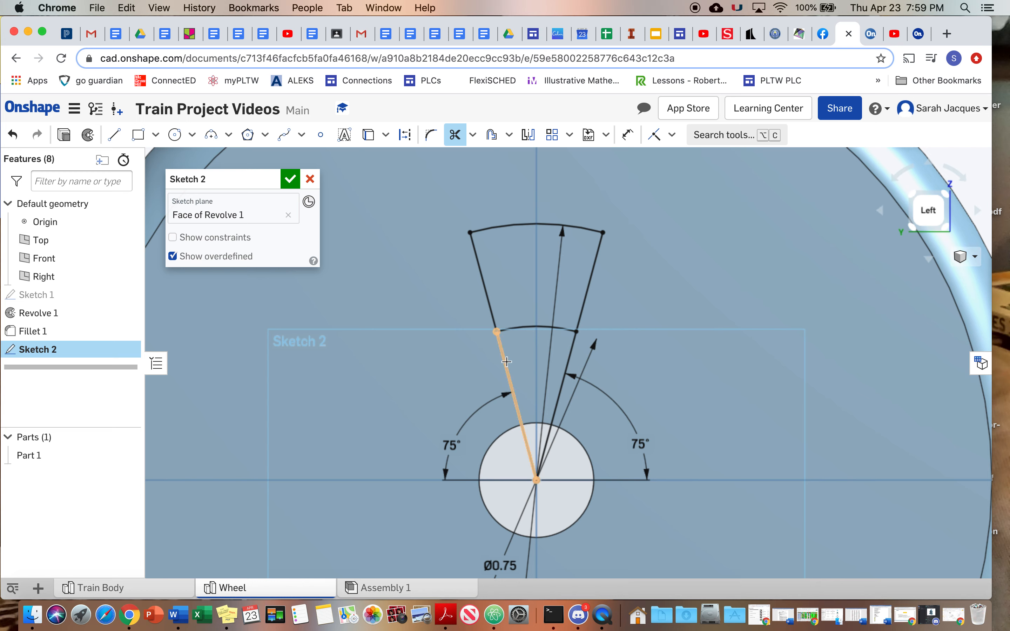
{"action": "left_click", "coordinate": [570, 359]}
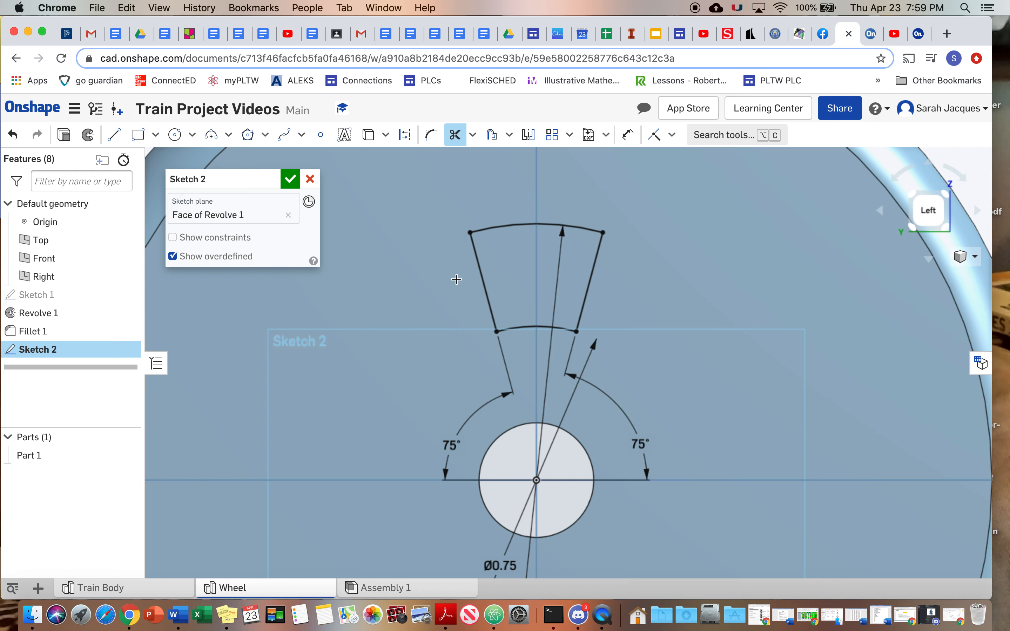
Create a circular sketch pattern from the wedge profile's two arcs and two side lines, centred on the origin
{"action": "left_click", "coordinate": [571, 140]}
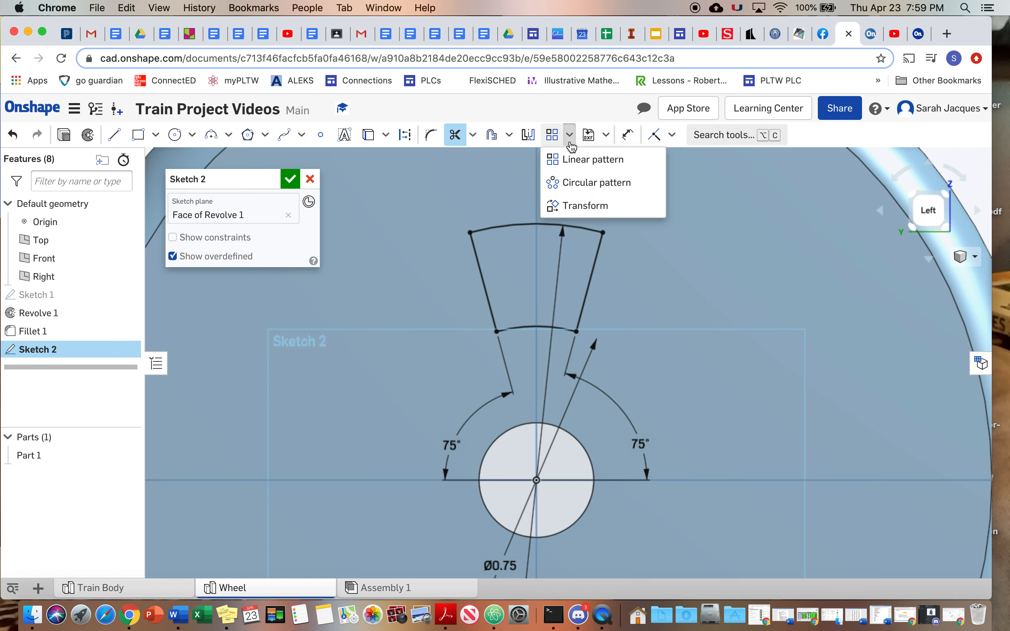
{"action": "left_click", "coordinate": [578, 186]}
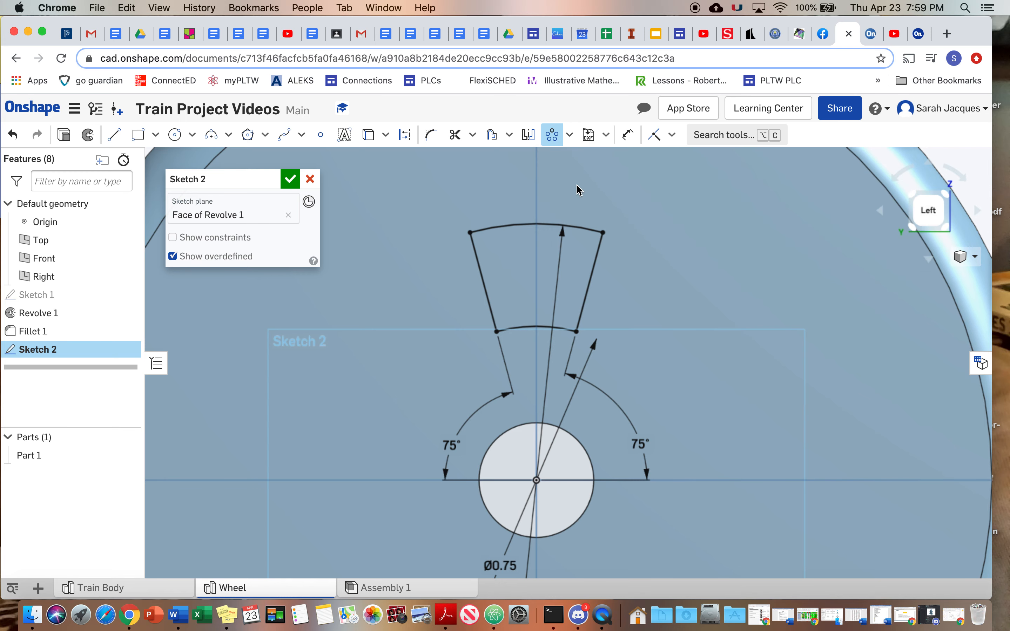
{"action": "left_click", "coordinate": [542, 227]}
{"action": "left_click", "coordinate": [482, 277]}
{"action": "left_click", "coordinate": [522, 325]}
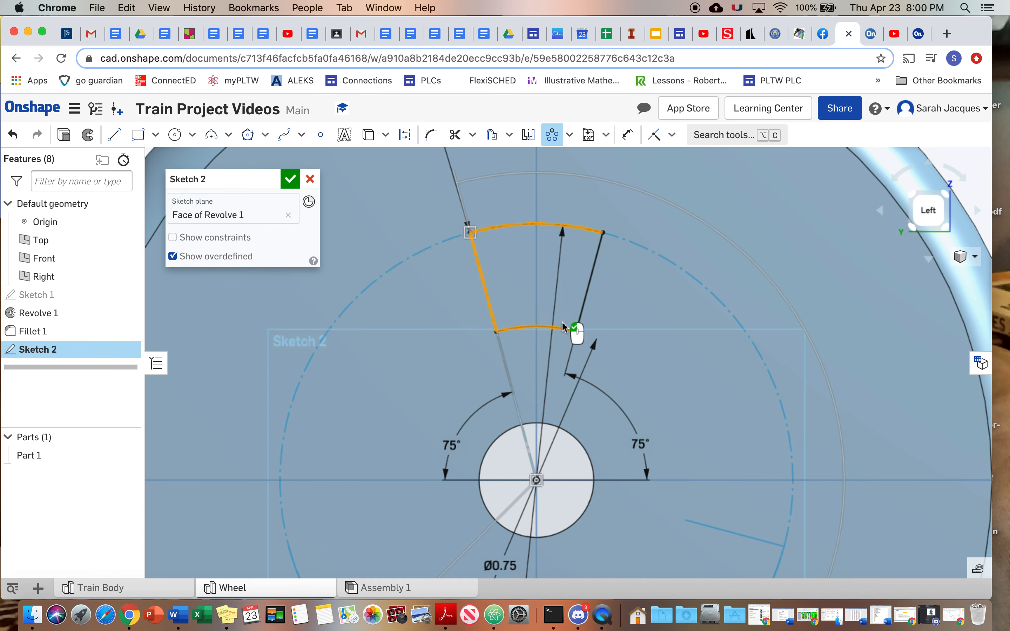
{"action": "left_click", "coordinate": [583, 317]}
{"action": "scroll", "coordinate": [586, 314], "scroll_direction": "up", "scroll_amount": 3}
{"action": "scroll", "coordinate": [586, 313], "scroll_direction": "down", "scroll_amount": 5}
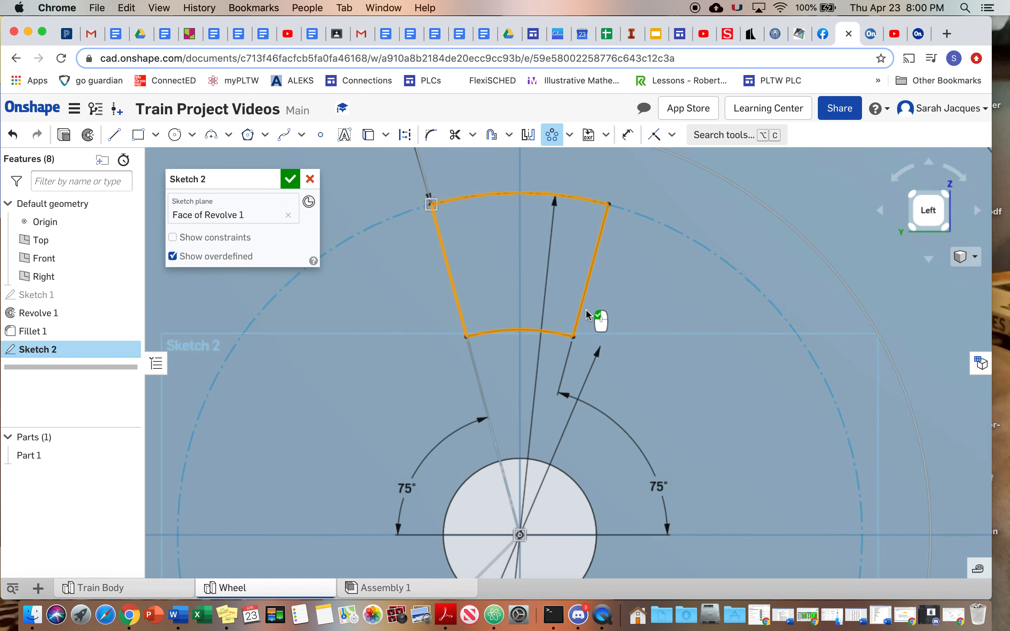
{"action": "scroll", "coordinate": [587, 313], "scroll_direction": "up", "scroll_amount": 1}
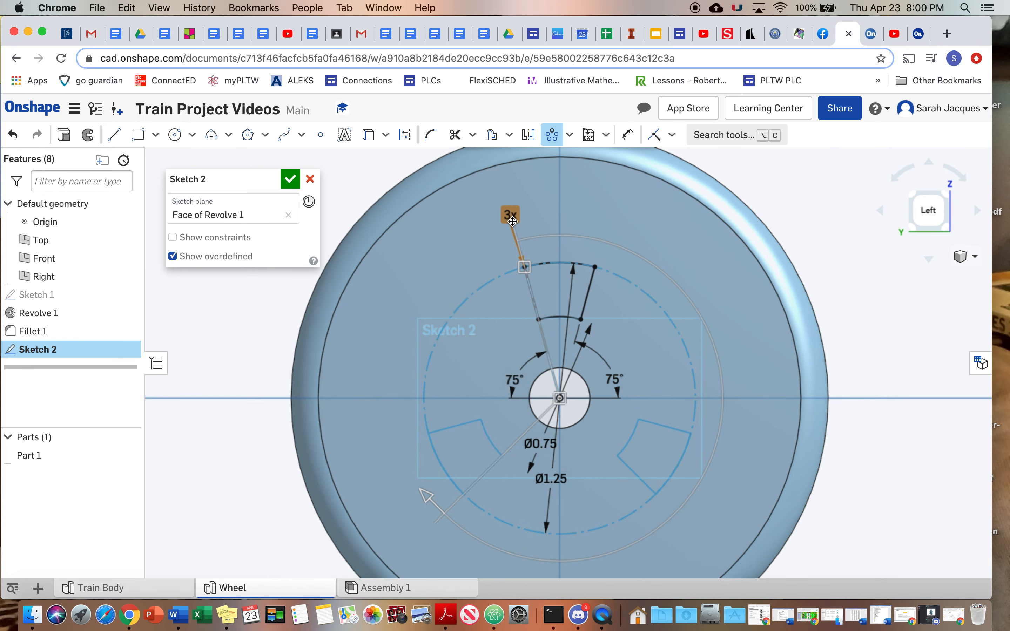
Set the circular pattern to 6 instances and finish the sketch
{"action": "left_click", "coordinate": [510, 216]}
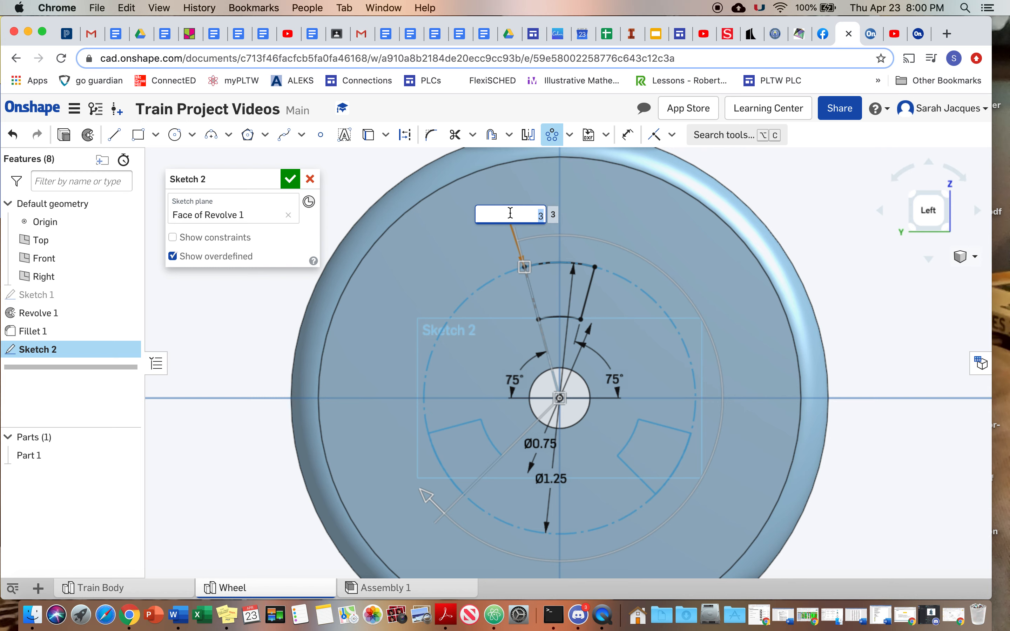
{"action": "type", "text": "6"}
{"action": "key", "text": "Return"}
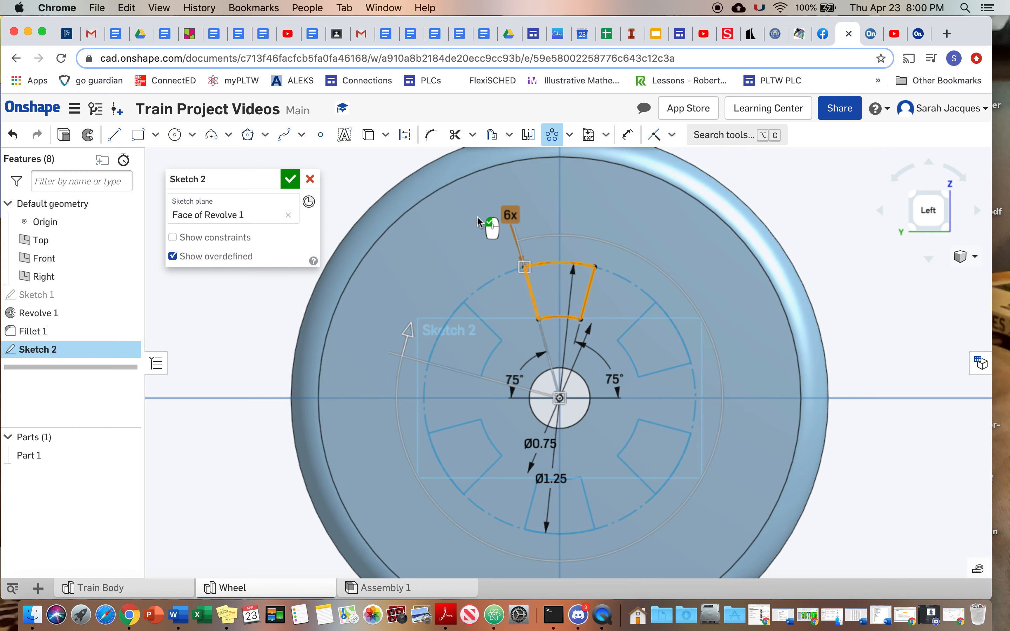
{"action": "left_click", "coordinate": [288, 181]}
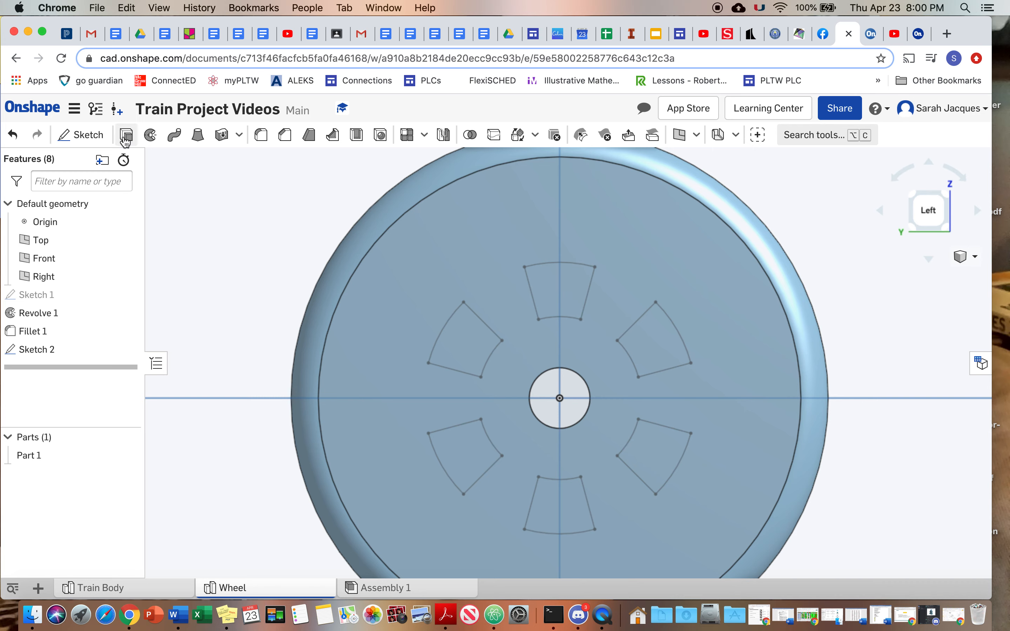
Start an extrude using all six wedge regions of the patterned sketch
{"action": "left_click", "coordinate": [126, 134]}
{"action": "left_click", "coordinate": [465, 339]}
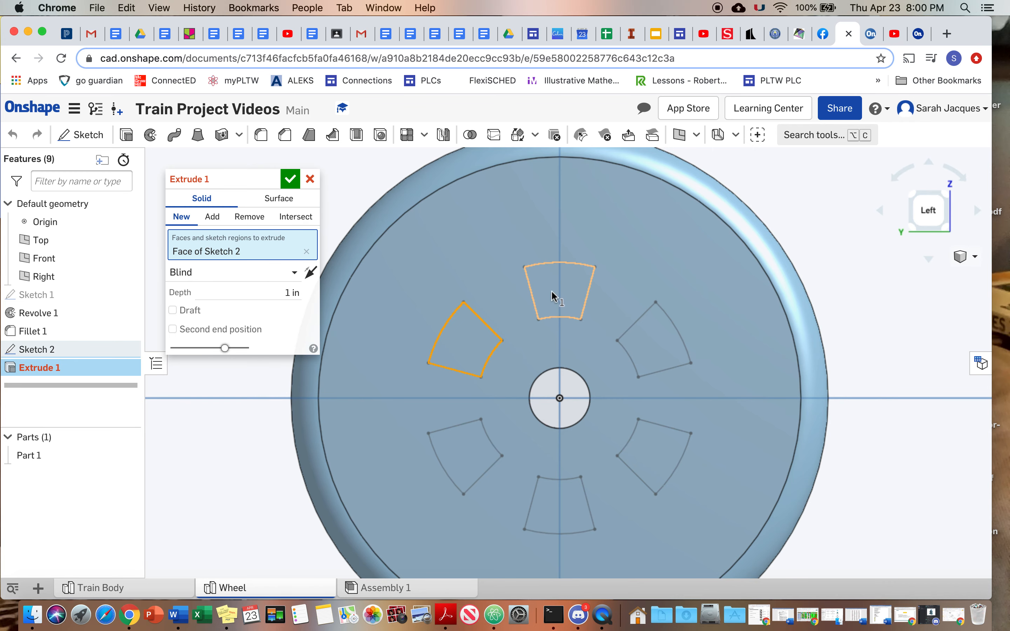
{"action": "left_click", "coordinate": [555, 297]}
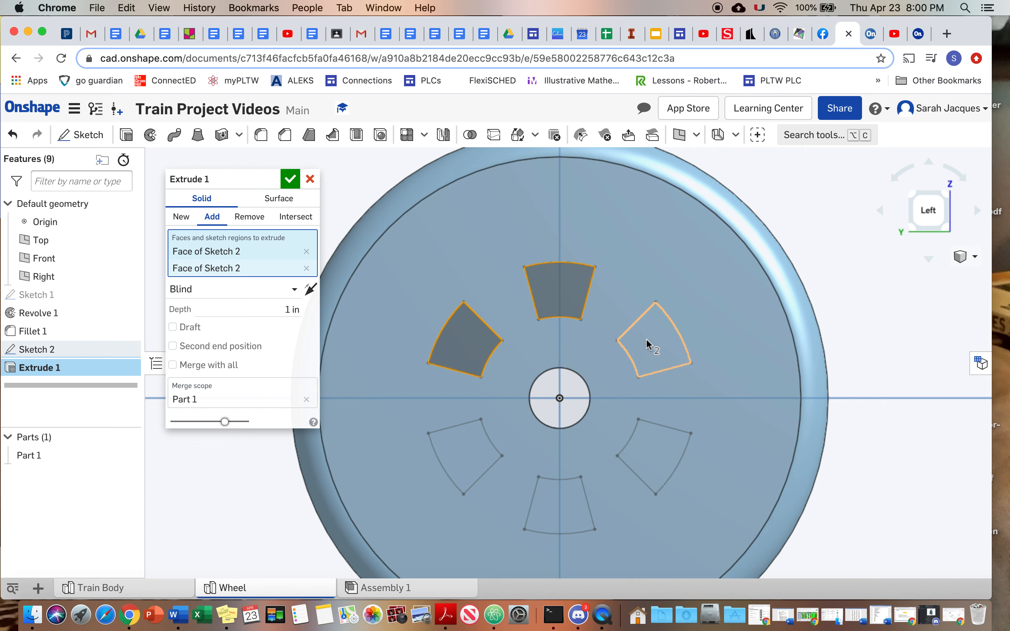
{"action": "left_click", "coordinate": [647, 345]}
{"action": "left_click", "coordinate": [661, 474]}
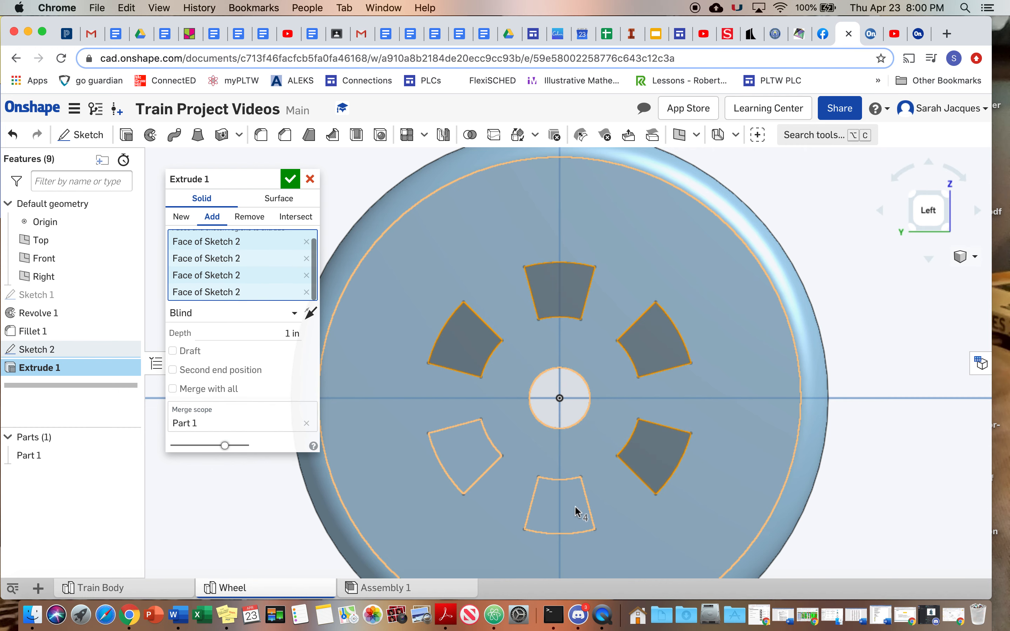
{"action": "left_click", "coordinate": [564, 514]}
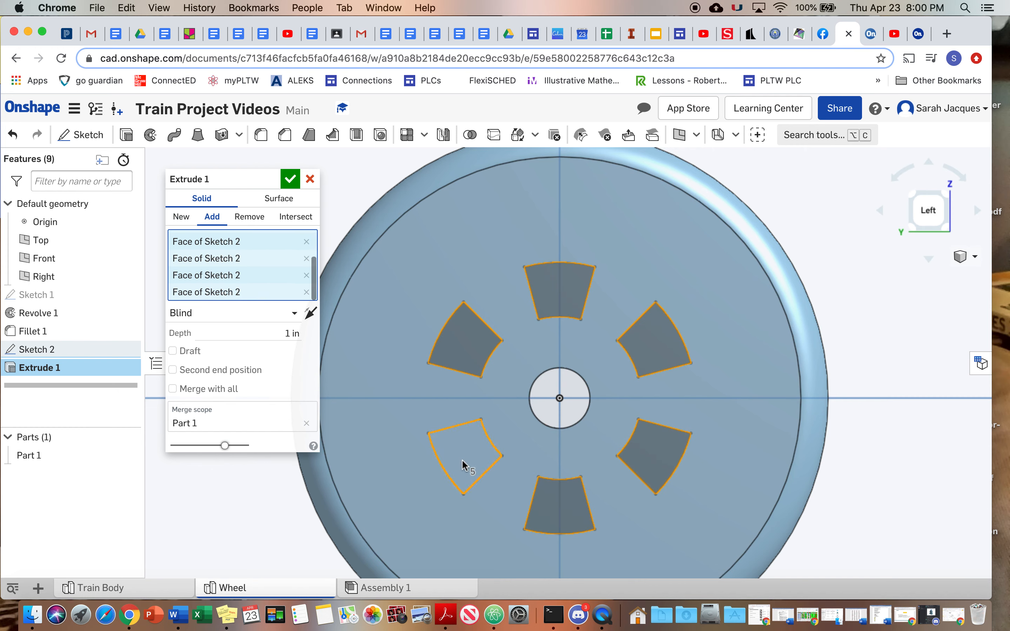
{"action": "left_click", "coordinate": [466, 466]}
Set the extrude to Remove with the Through all end type and accept it to cut the six wedge openings
{"action": "left_click", "coordinate": [256, 217]}
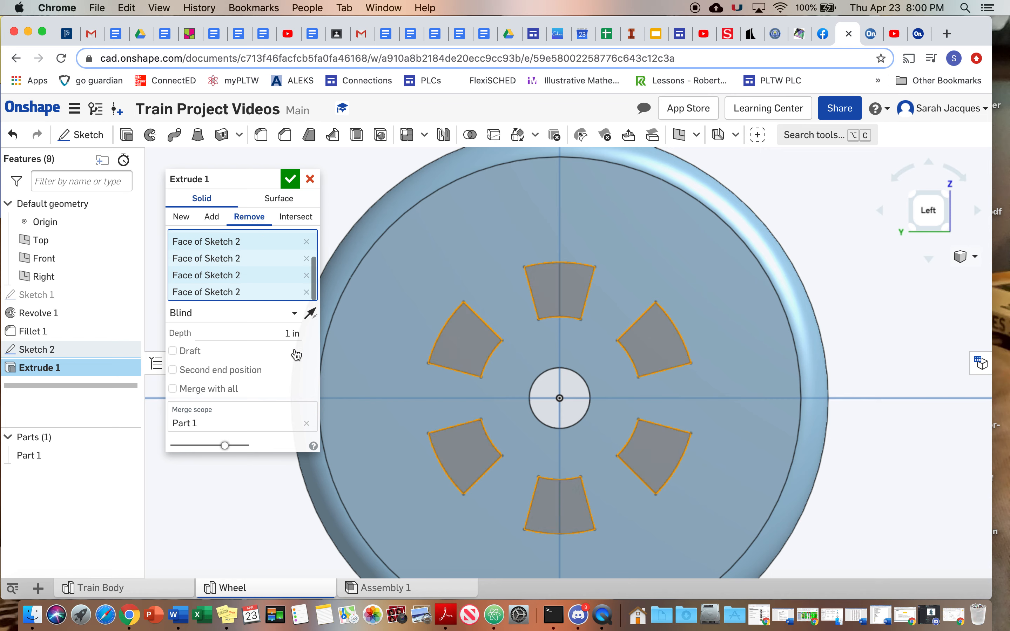
{"action": "left_click", "coordinate": [296, 314]}
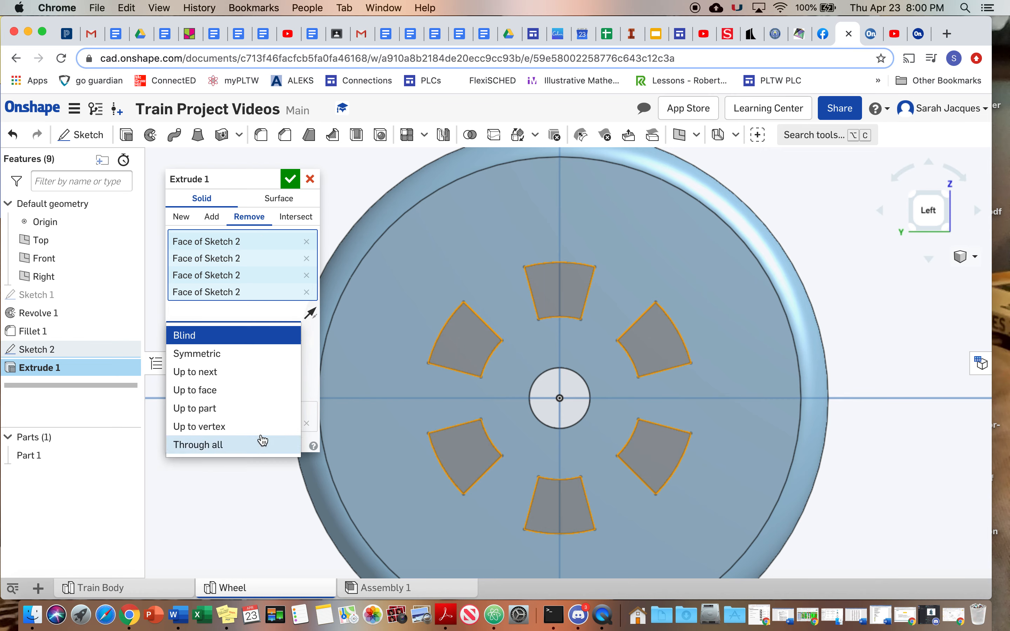
{"action": "left_click", "coordinate": [263, 440]}
{"action": "right_click_drag", "start_coordinate": [350, 429], "coordinate": [313, 401]}
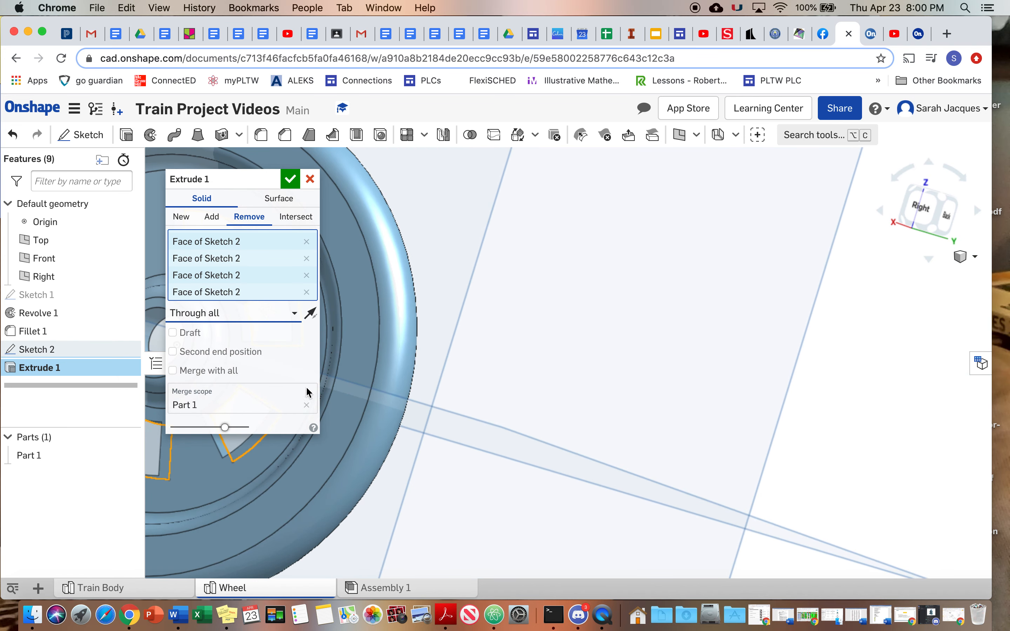
{"action": "left_click", "coordinate": [290, 179]}
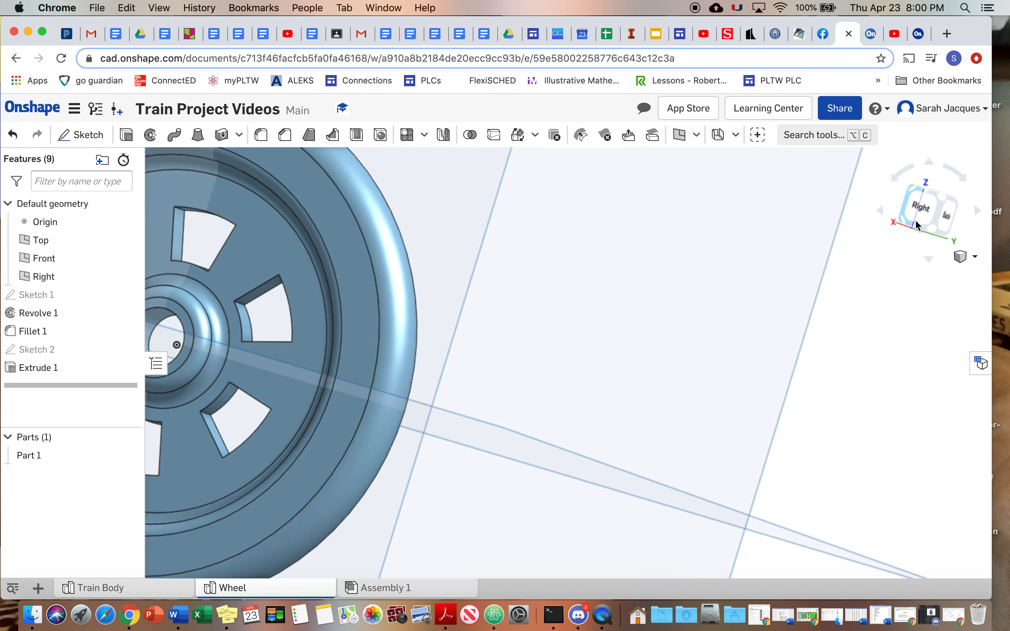
Start a new sketch on the flat outer rim face of the wheel's right side, viewed normal to the sketch plane
{"action": "left_click", "coordinate": [922, 211]}
{"action": "scroll", "coordinate": [552, 392], "scroll_direction": "up", "scroll_amount": 5}
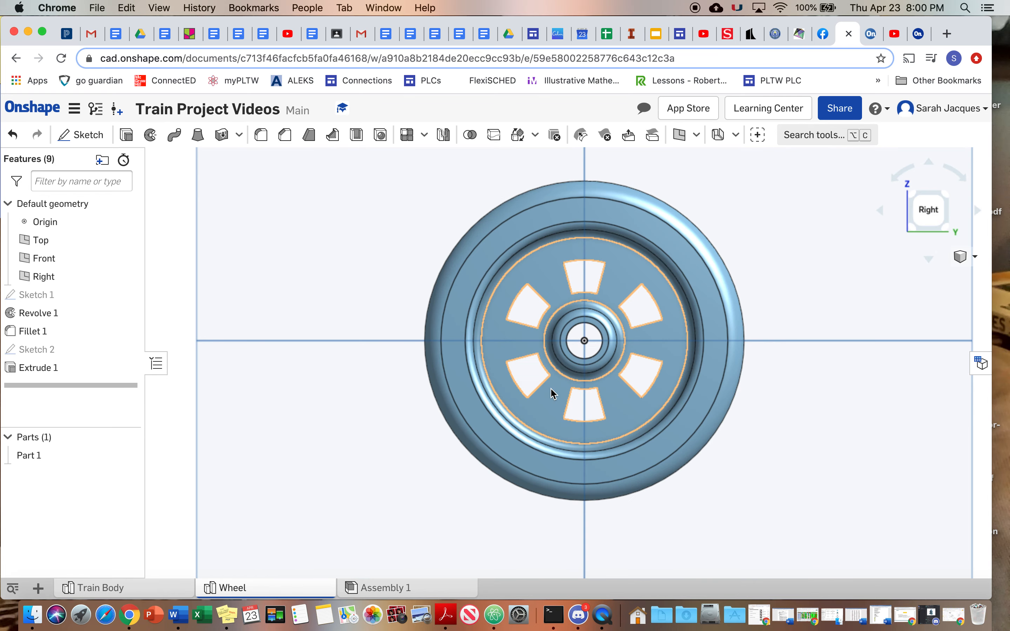
{"action": "scroll", "coordinate": [551, 392], "scroll_direction": "up", "scroll_amount": 3}
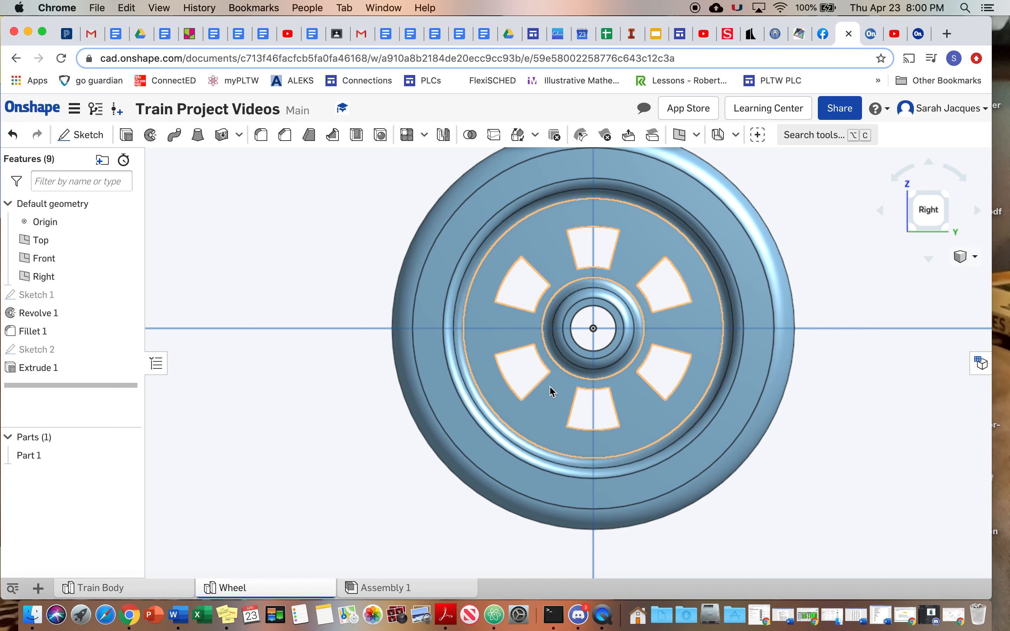
{"action": "right_click", "coordinate": [554, 259]}
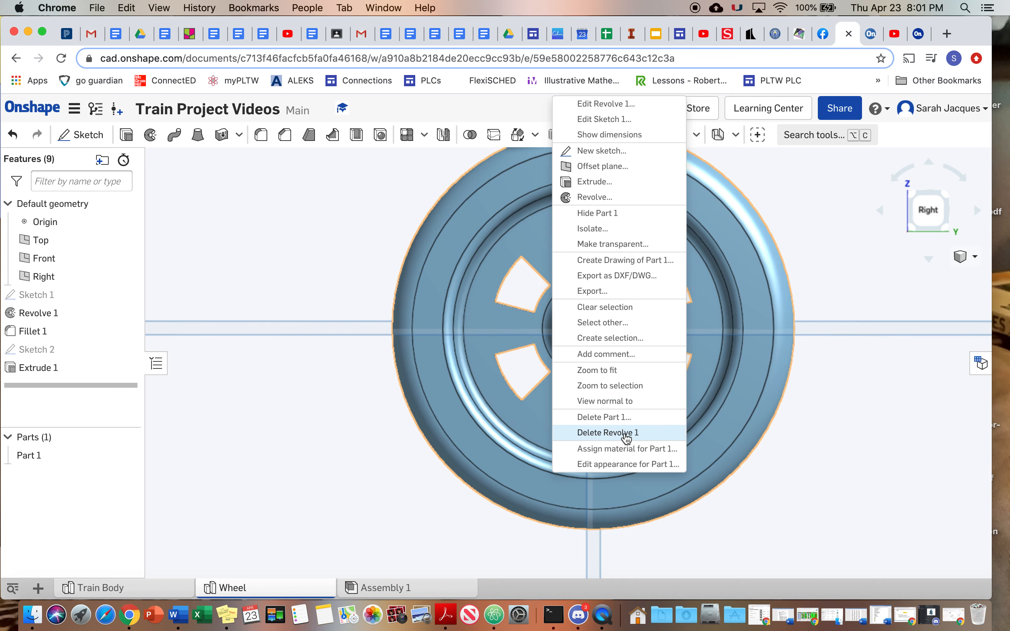
{"action": "left_click", "coordinate": [587, 156]}
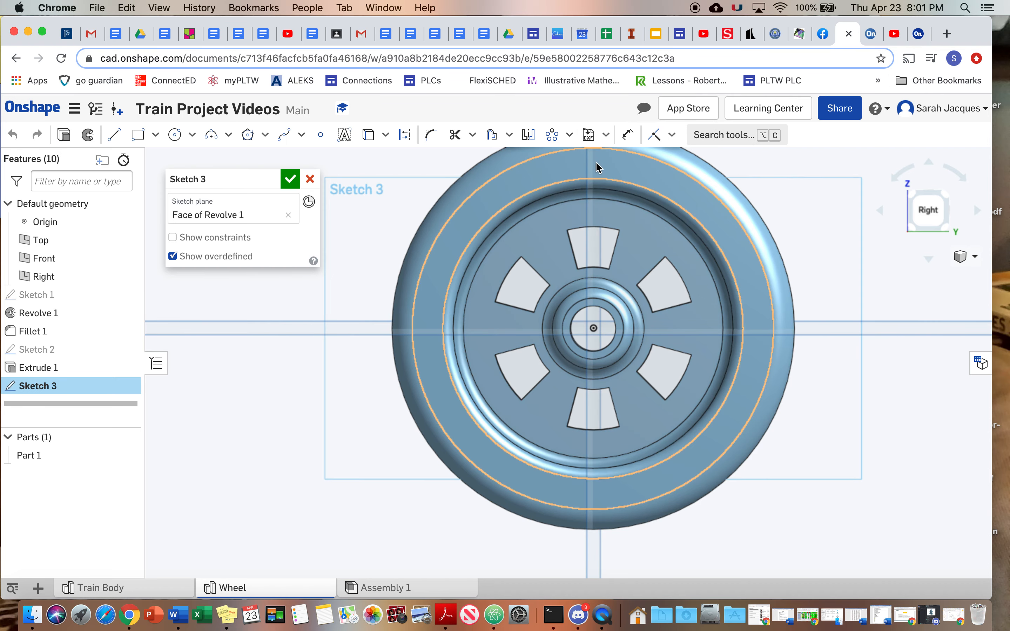
{"action": "right_click", "coordinate": [555, 246]}
{"action": "left_click", "coordinate": [613, 446]}
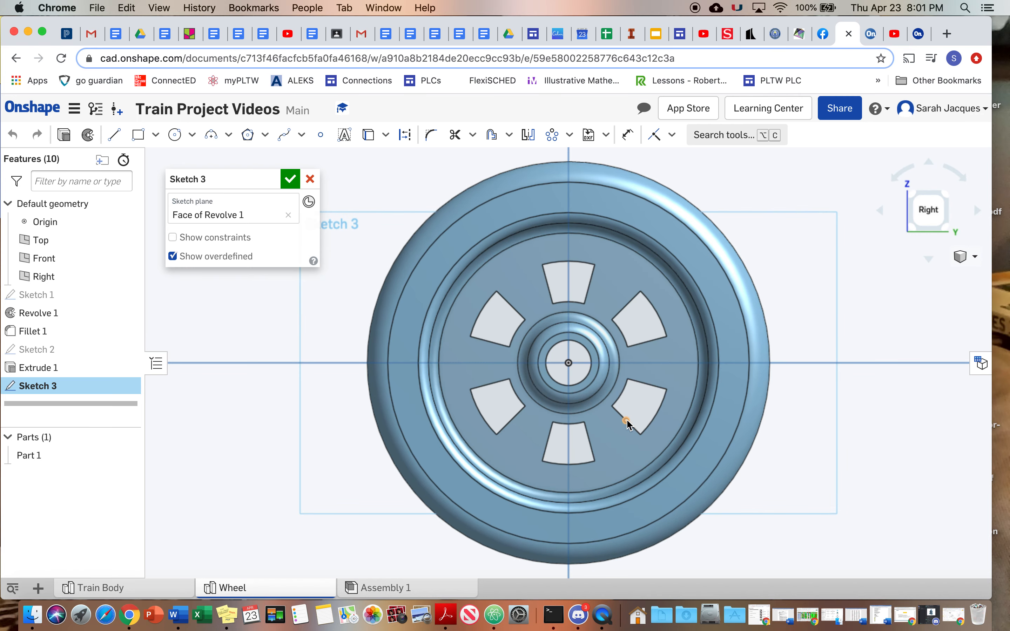
Place a sketch point on the horizontal axis between two openings and dimension it 0.7 in from the origin
{"action": "left_click", "coordinate": [320, 134]}
{"action": "left_click", "coordinate": [683, 362]}
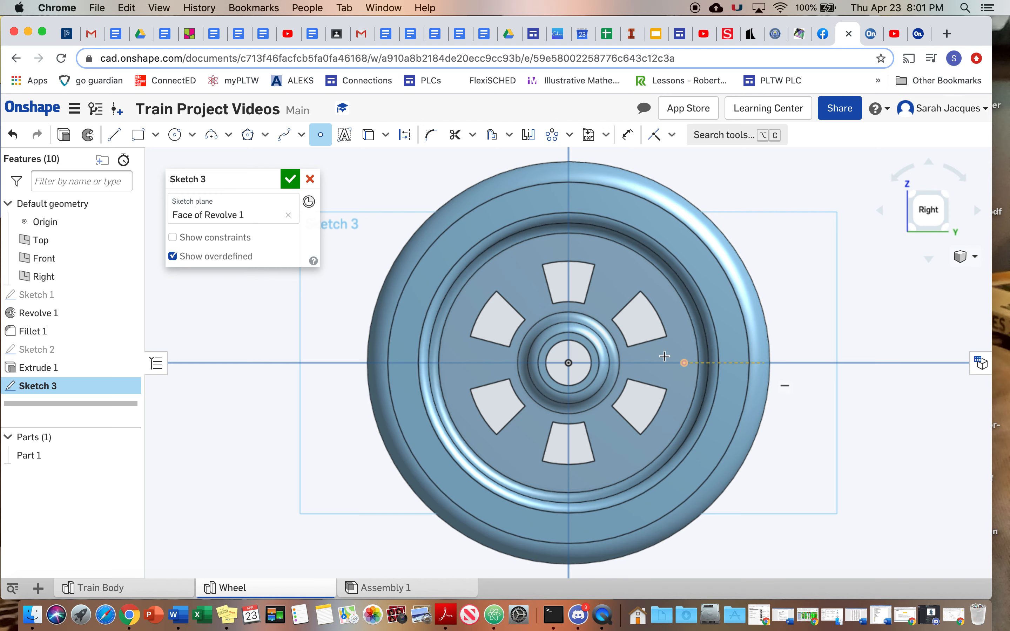
{"action": "left_click", "coordinate": [628, 135]}
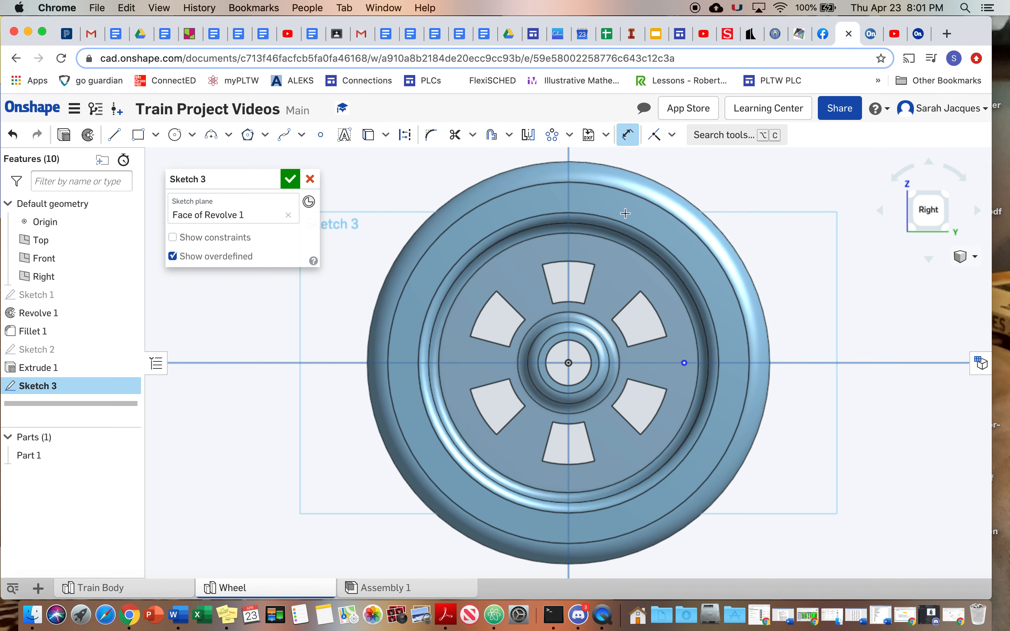
{"action": "left_click", "coordinate": [684, 363]}
{"action": "left_click", "coordinate": [680, 387]}
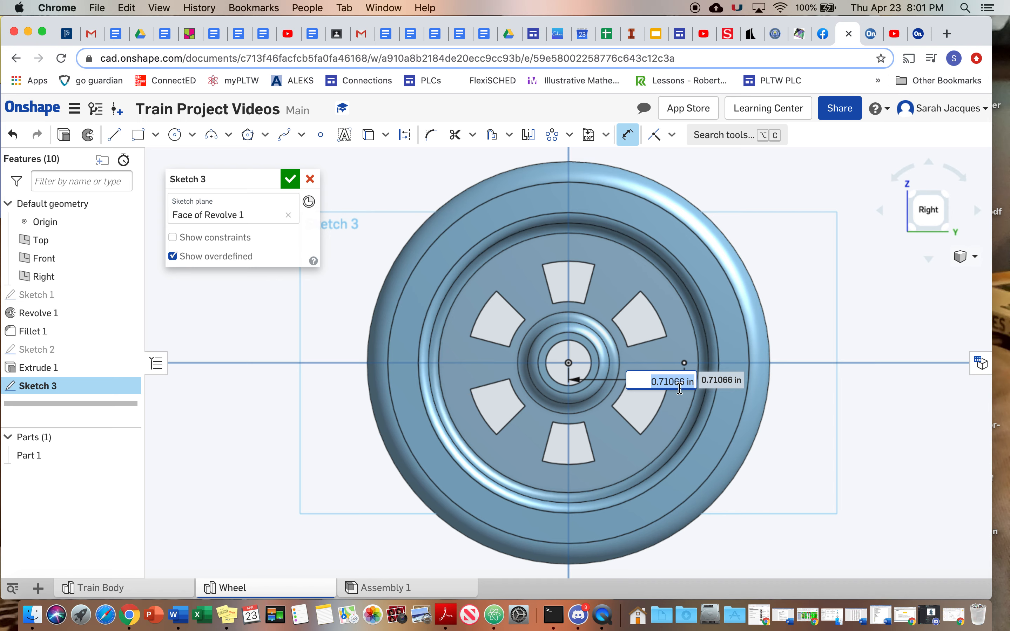
{"action": "type", "text": ".7"}
{"action": "key", "text": "Return"}
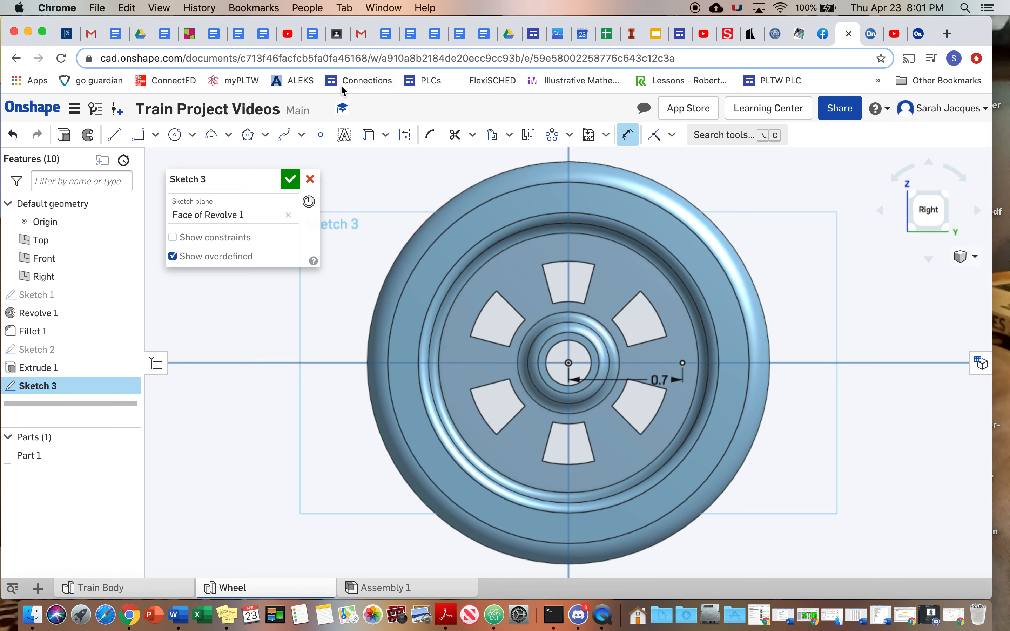
Draw a 0.25 in diameter circle centred on the sketch point and finish the sketch
{"action": "left_click", "coordinate": [173, 136]}
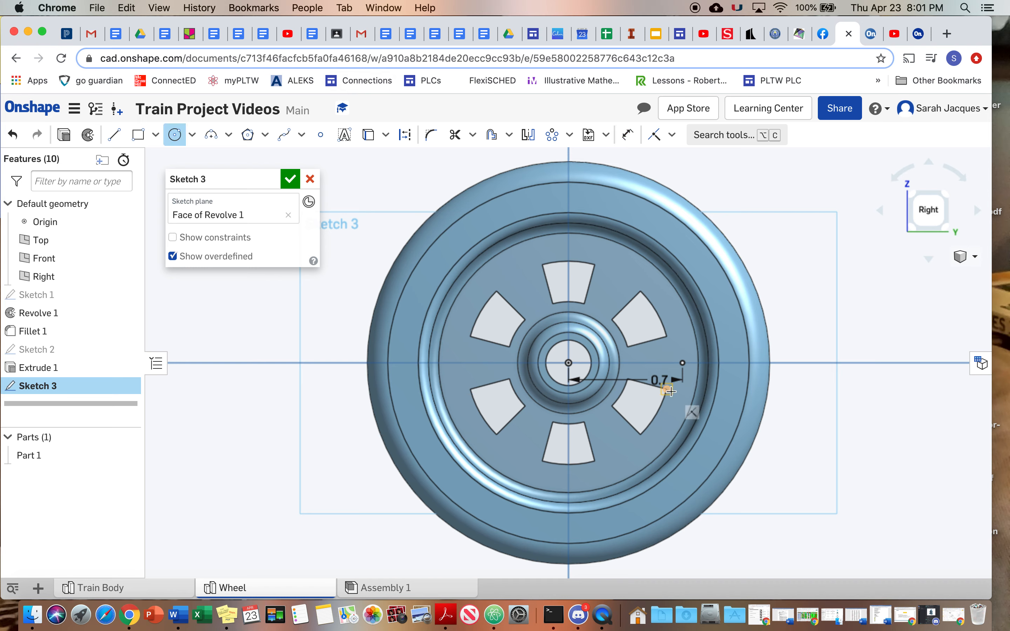
{"action": "left_click", "coordinate": [683, 362]}
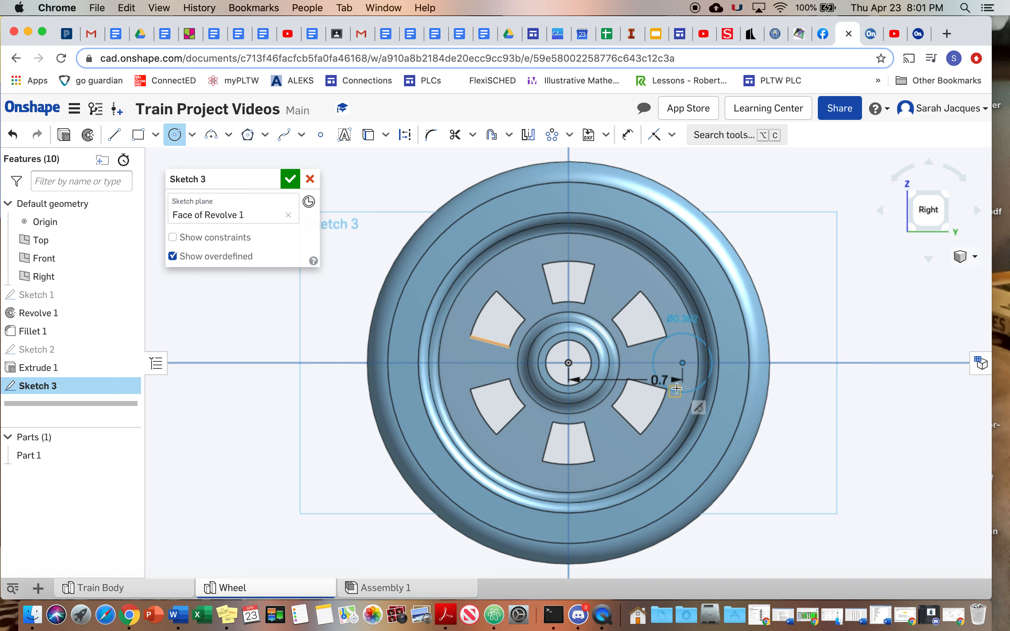
{"action": "left_click", "coordinate": [663, 374]}
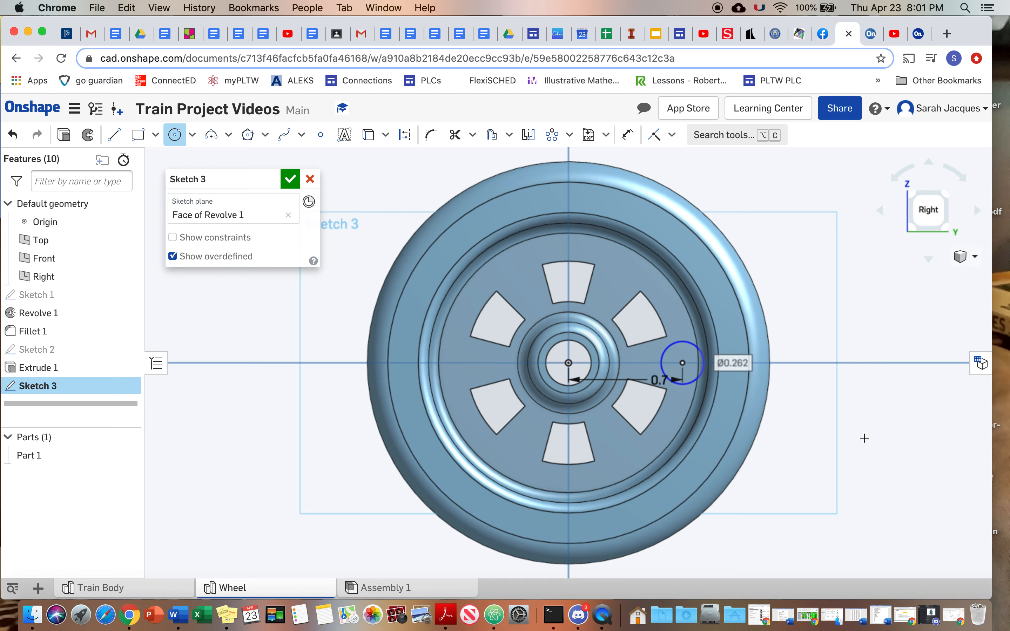
{"action": "type", "text": ".25"}
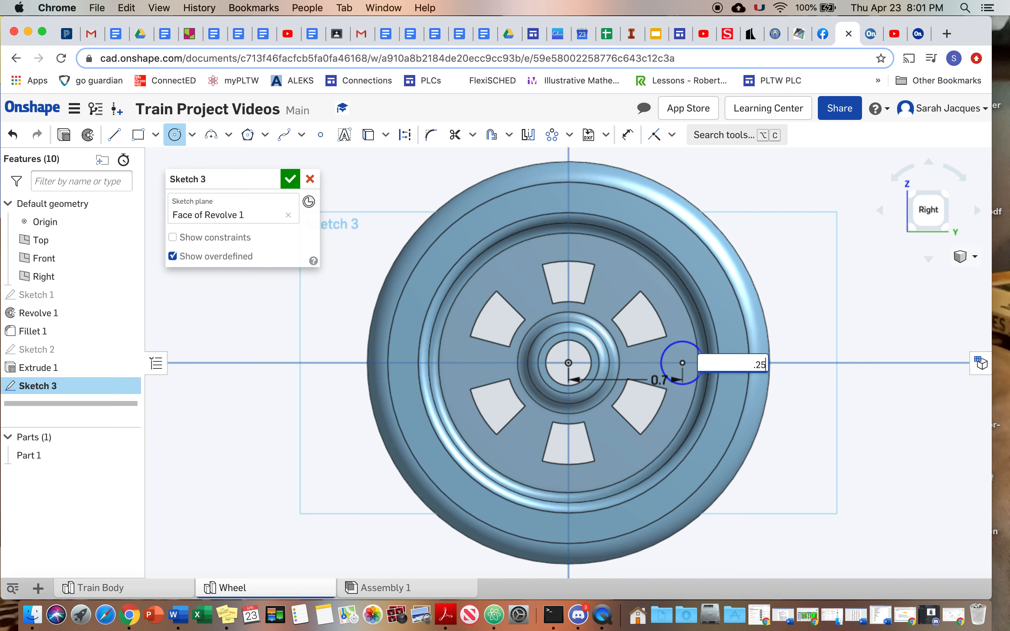
{"action": "key", "text": "Return"}
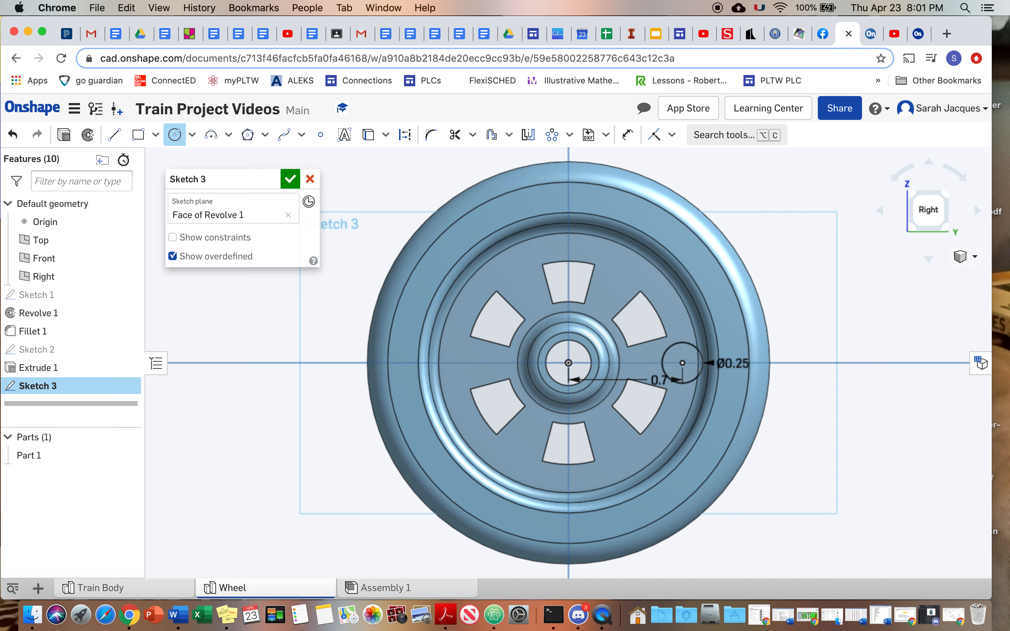
{"action": "left_click", "coordinate": [291, 184]}
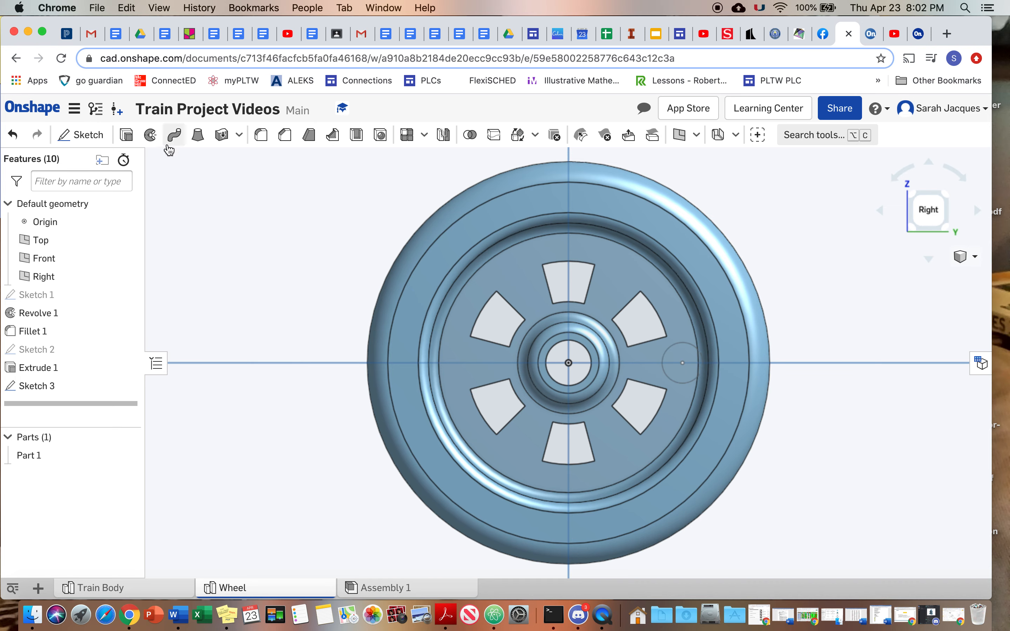
Extrude both regions of the off-centre circle 0.375 in deep, adding the peg to the wheel part
{"action": "left_click", "coordinate": [127, 136]}
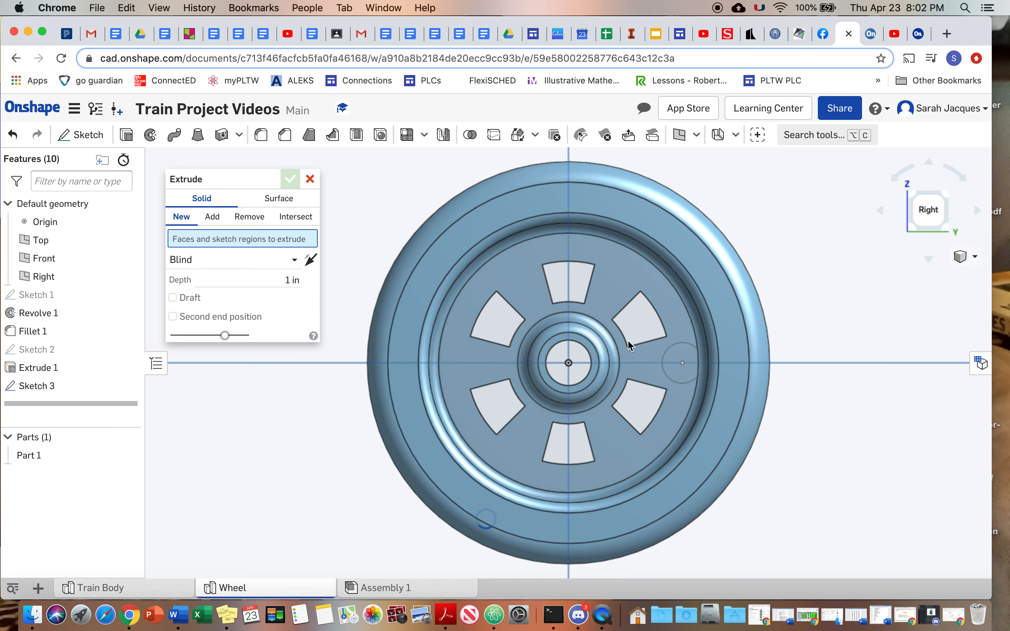
{"action": "left_click", "coordinate": [674, 357]}
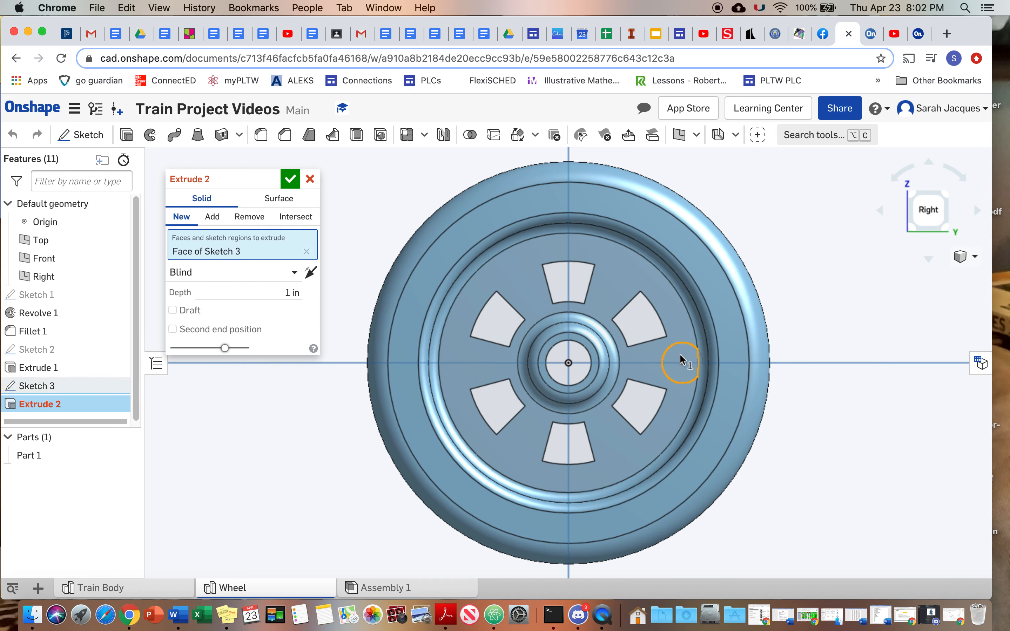
{"action": "left_click", "coordinate": [701, 365]}
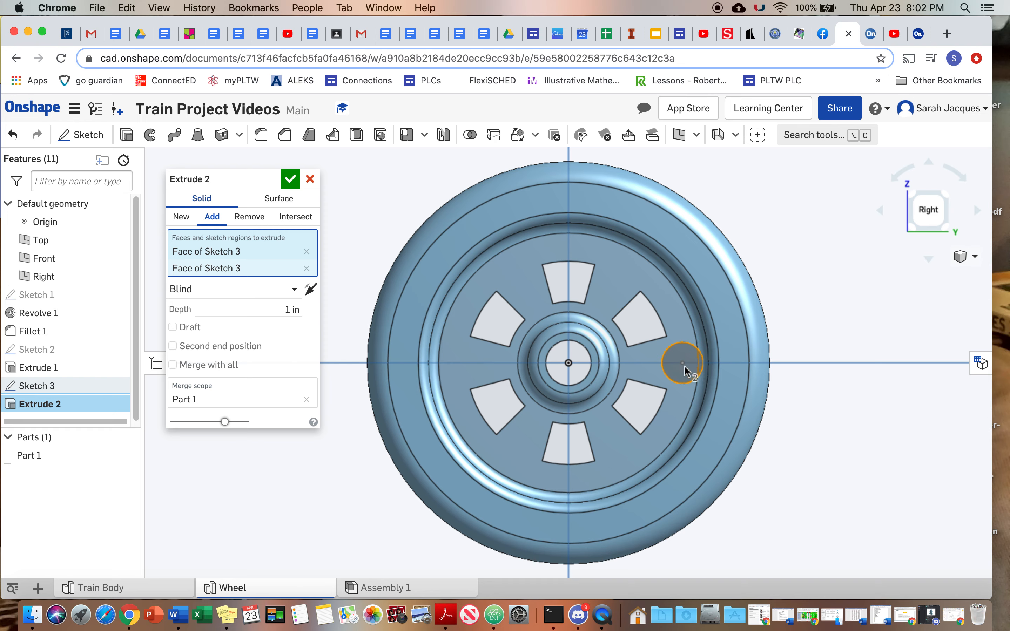
{"action": "left_click", "coordinate": [279, 313]}
{"action": "type", "text": ".375"}
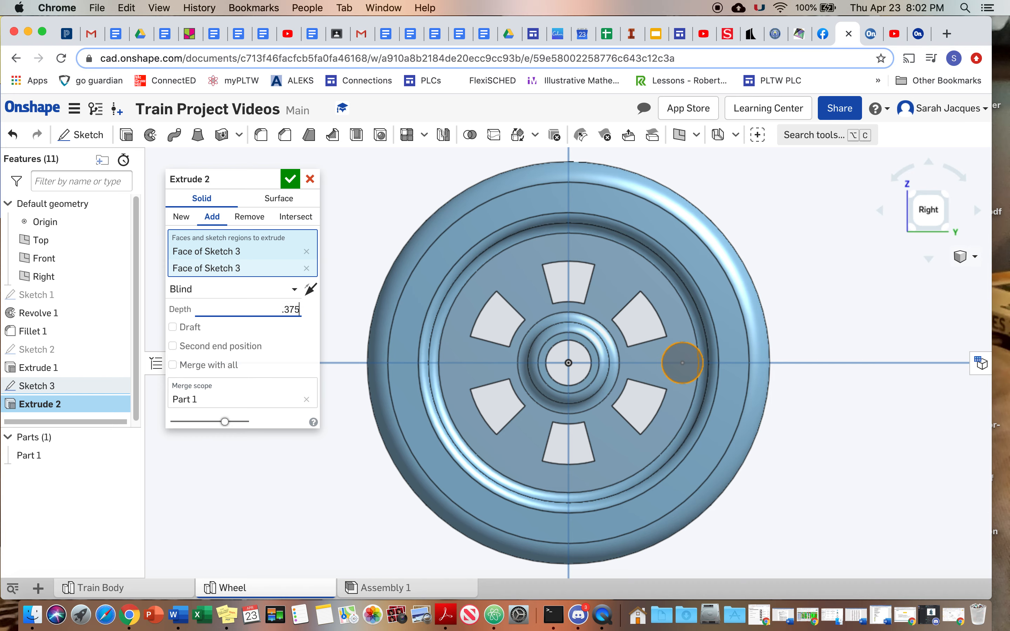
{"action": "key", "text": "Return"}
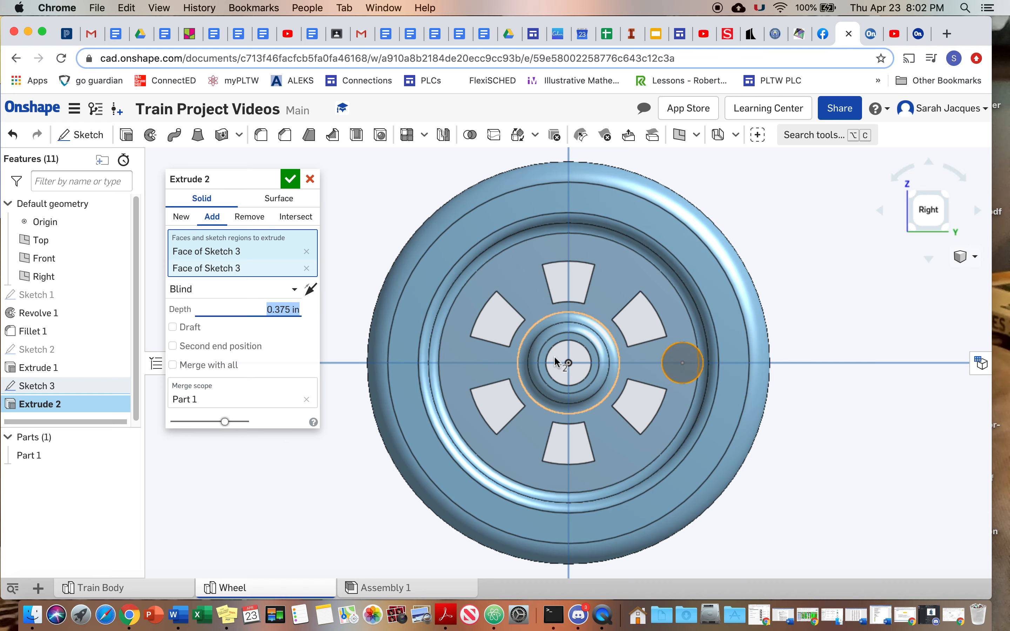
{"action": "right_click_drag", "start_coordinate": [555, 356], "coordinate": [587, 367]}
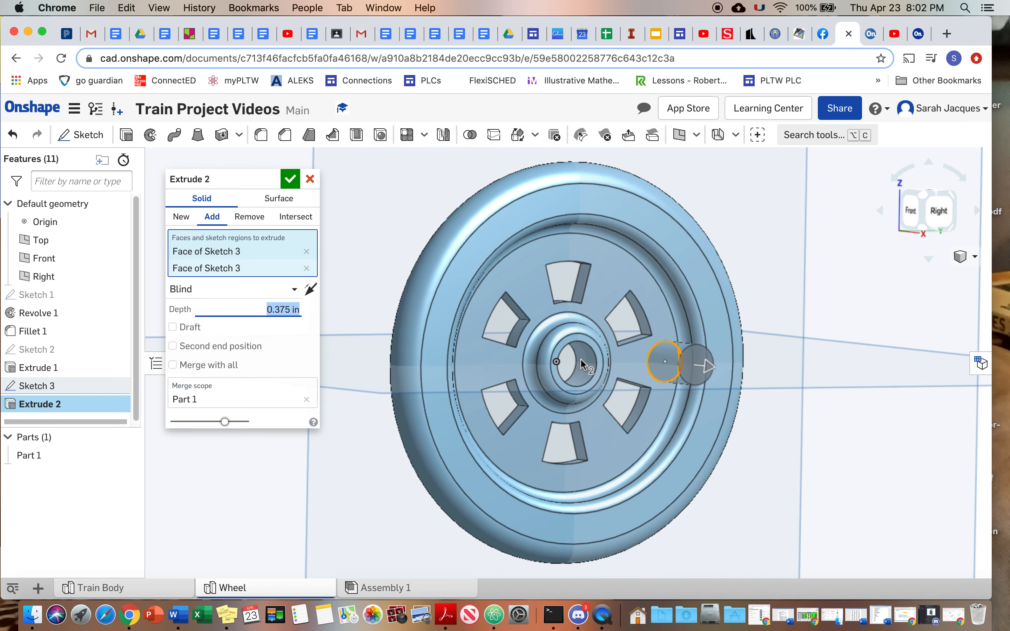
{"action": "left_click", "coordinate": [290, 179]}
Start a new sketch on the outer end face of the off-centre peg, seen from the Right view
{"action": "left_click", "coordinate": [938, 211]}
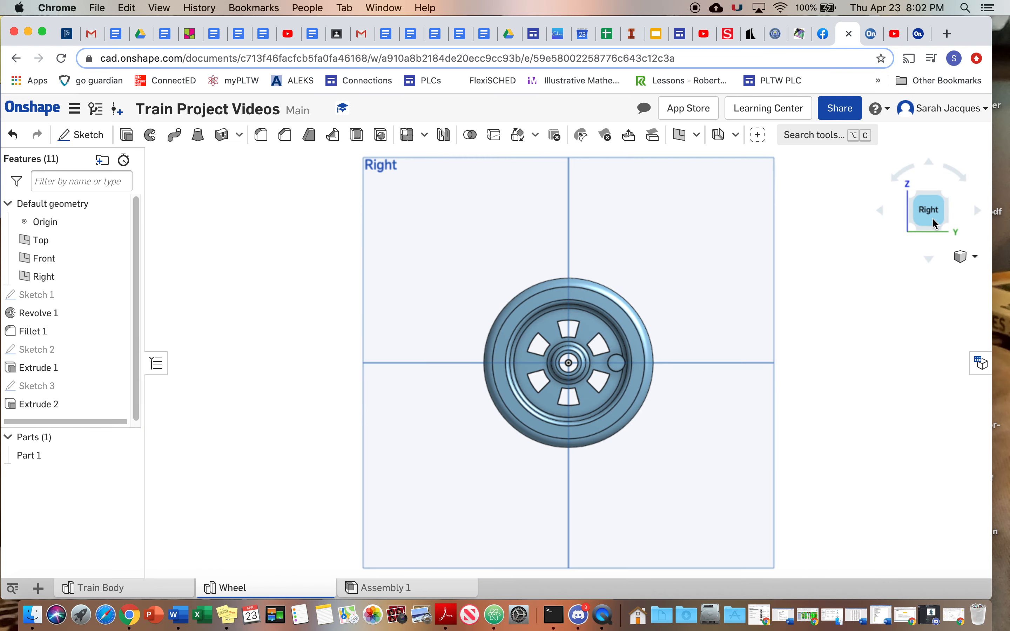
{"action": "scroll", "coordinate": [309, 505], "scroll_direction": "up", "scroll_amount": 3}
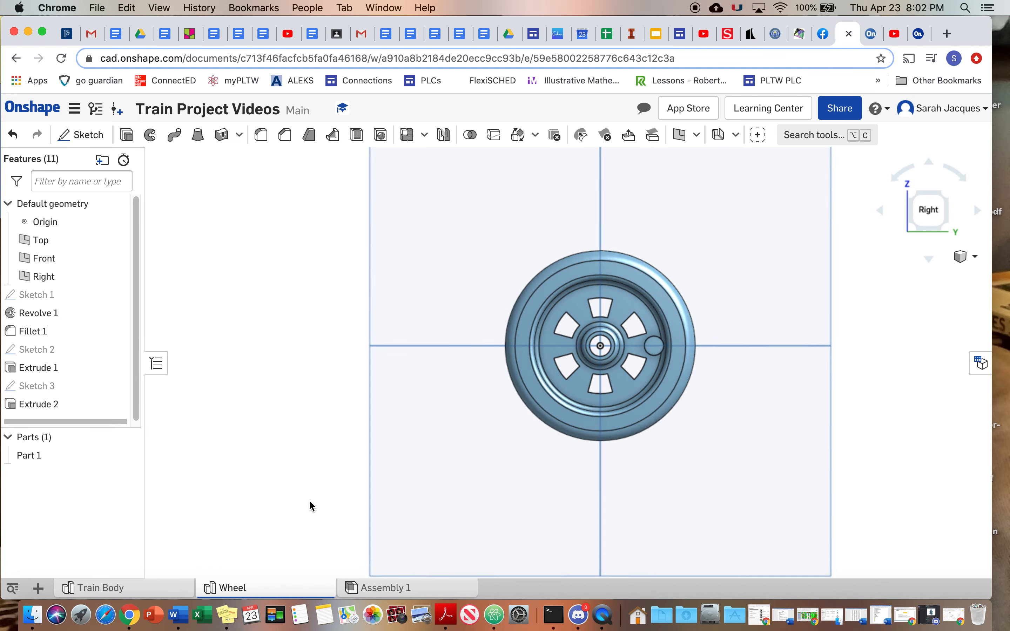
{"action": "middle_click_drag", "start_coordinate": [922, 320], "coordinate": [595, 401]}
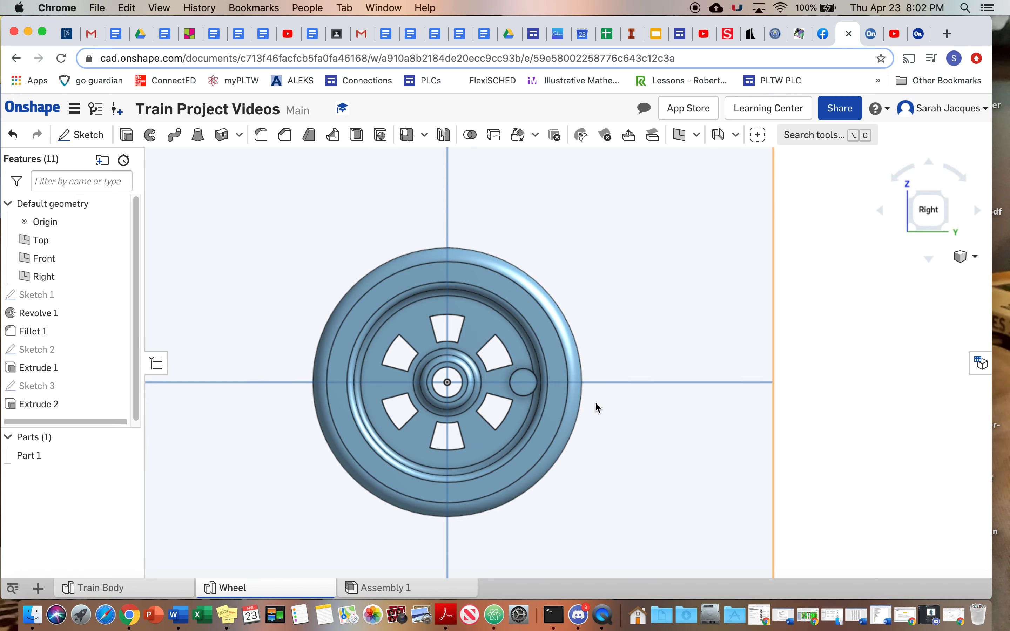
{"action": "scroll", "coordinate": [536, 385], "scroll_direction": "up", "scroll_amount": 3}
{"action": "right_click", "coordinate": [493, 373]}
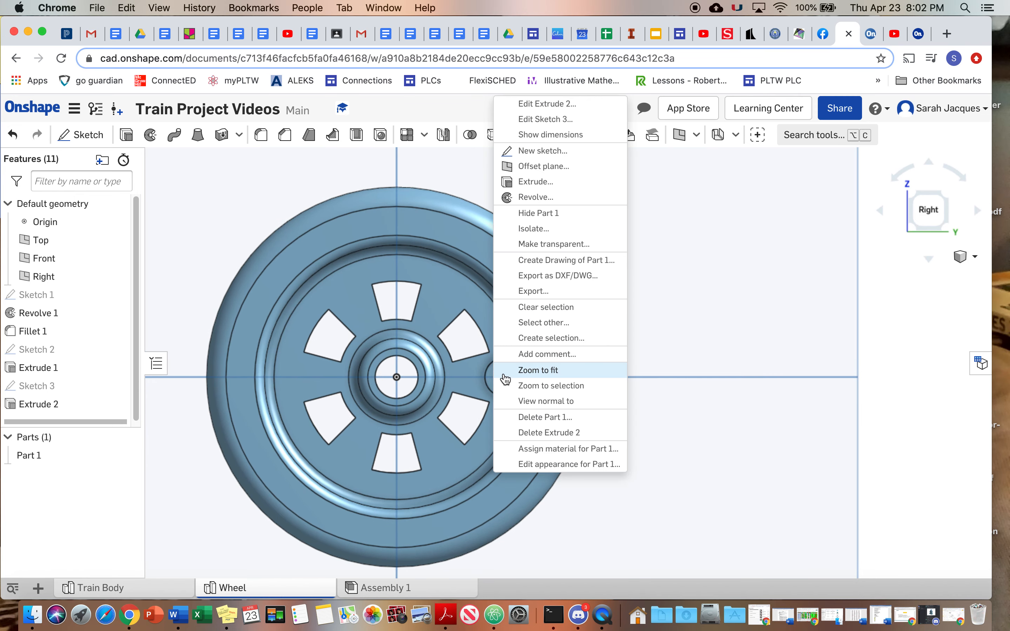
{"action": "left_click", "coordinate": [539, 152]}
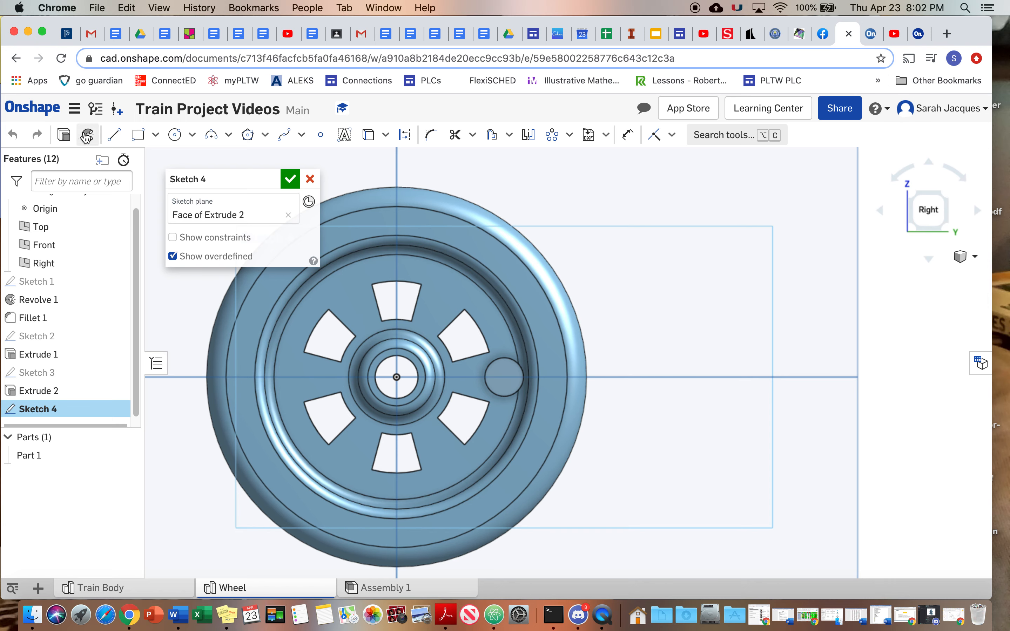
Draw a 0.125 in diameter circle concentric with the peg's end face and finish the sketch
{"action": "left_click", "coordinate": [175, 135]}
{"action": "left_click", "coordinate": [487, 377]}
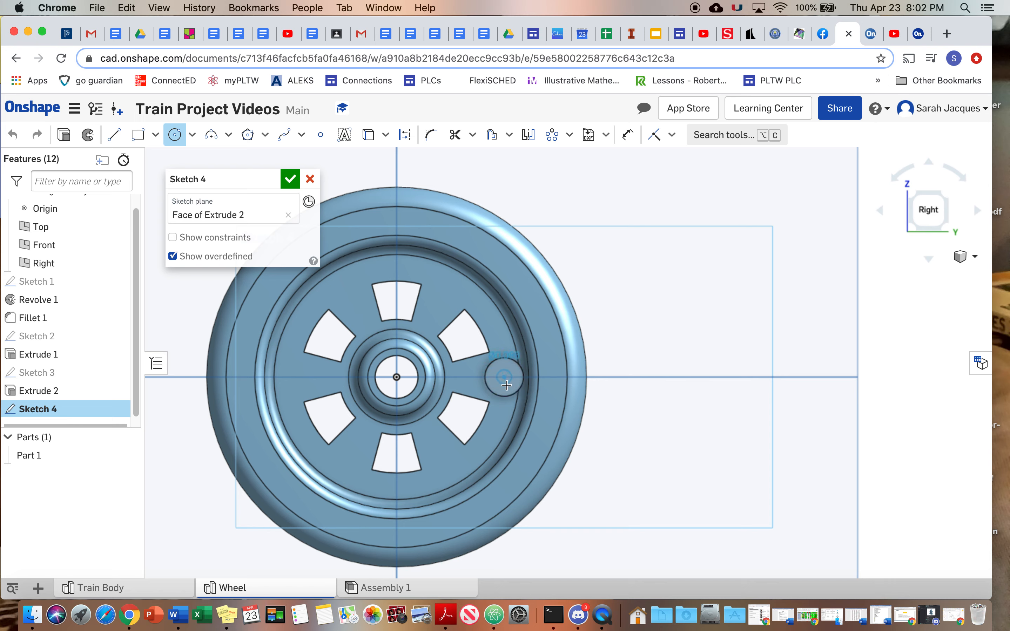
{"action": "left_click", "coordinate": [505, 379]}
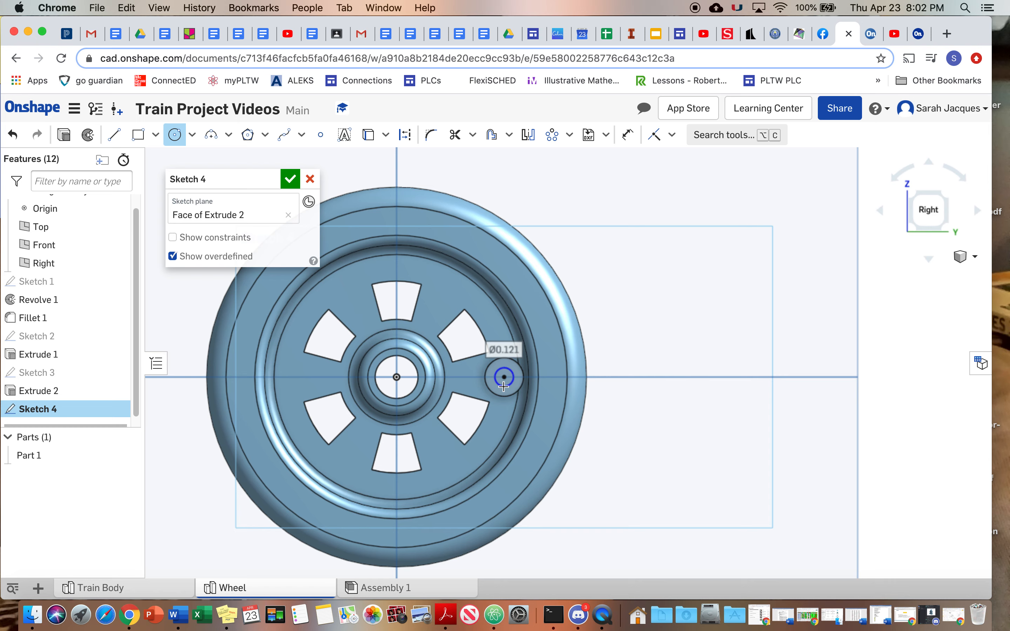
{"action": "left_click", "coordinate": [503, 386]}
{"action": "type", "text": ".125"}
{"action": "key", "text": "Return"}
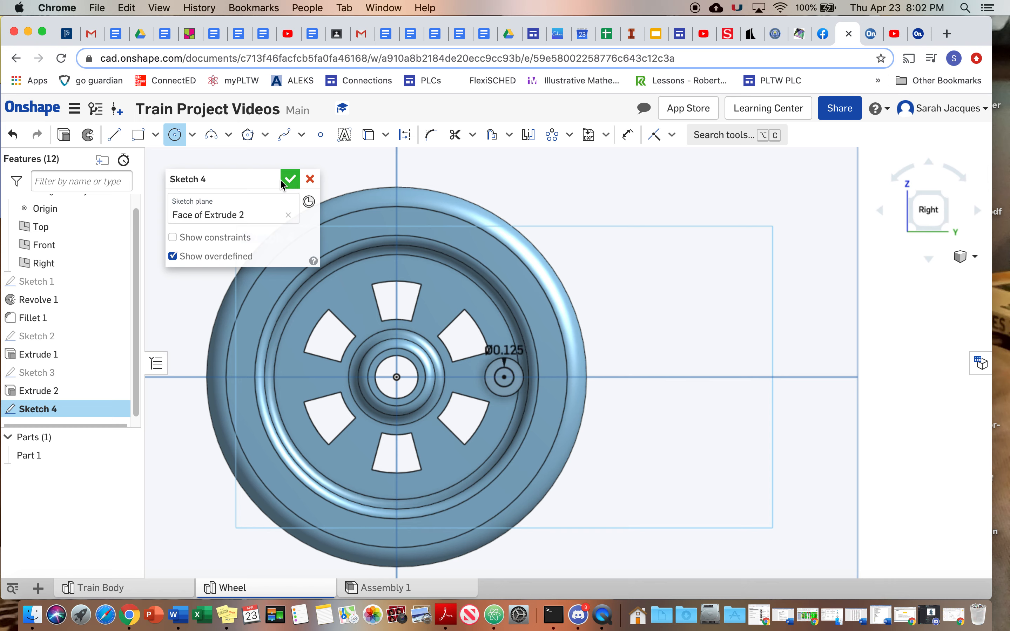
{"action": "left_click", "coordinate": [290, 179]}
Extrude the small circle 0.125 in outward, adding a narrower pin to the end of the peg
{"action": "left_click", "coordinate": [126, 134]}
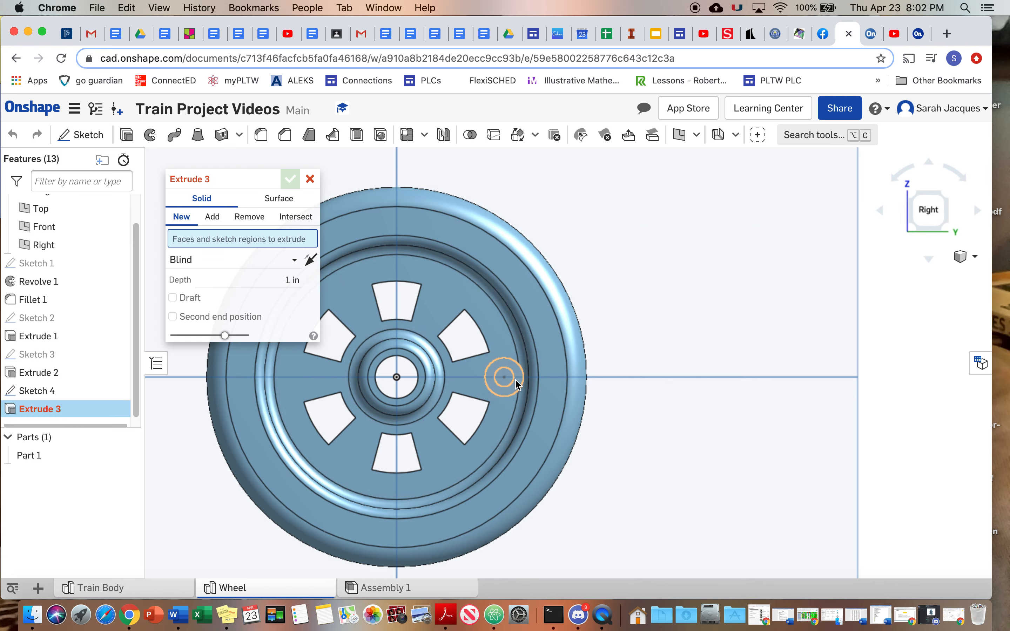
{"action": "left_click", "coordinate": [503, 381]}
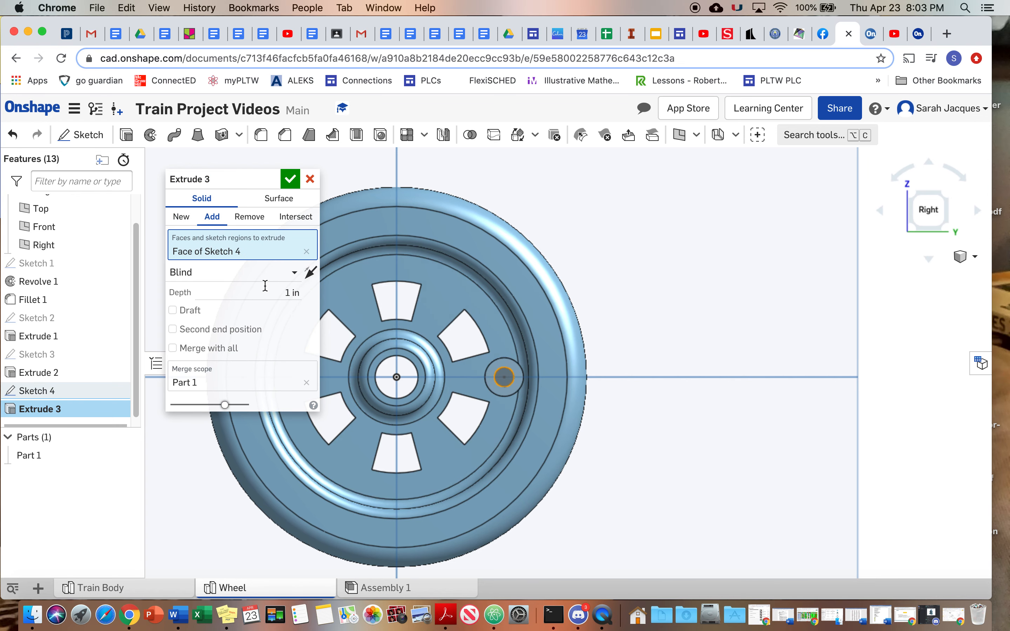
{"action": "left_click", "coordinate": [280, 294]}
{"action": "key", "text": "BackSpace"}
{"action": "type", "text": ".125"}
{"action": "key", "text": "Return"}
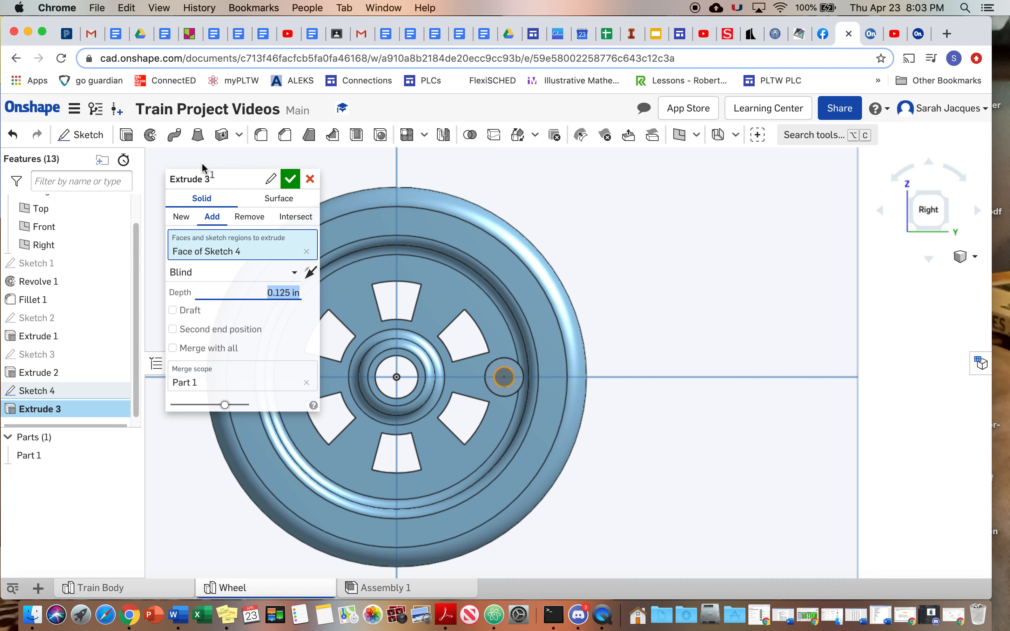
{"action": "left_click", "coordinate": [293, 183]}
Start a new sketch on the narrow pin's end face and view it normal to the sketch plane
{"action": "mouse_move", "coordinate": [434, 316]}
{"action": "right_mouse_down"}
{"action": "mouse_move", "coordinate": [479, 311]}
{"action": "mouse_move", "coordinate": [454, 310]}
{"action": "right_mouse_up"}
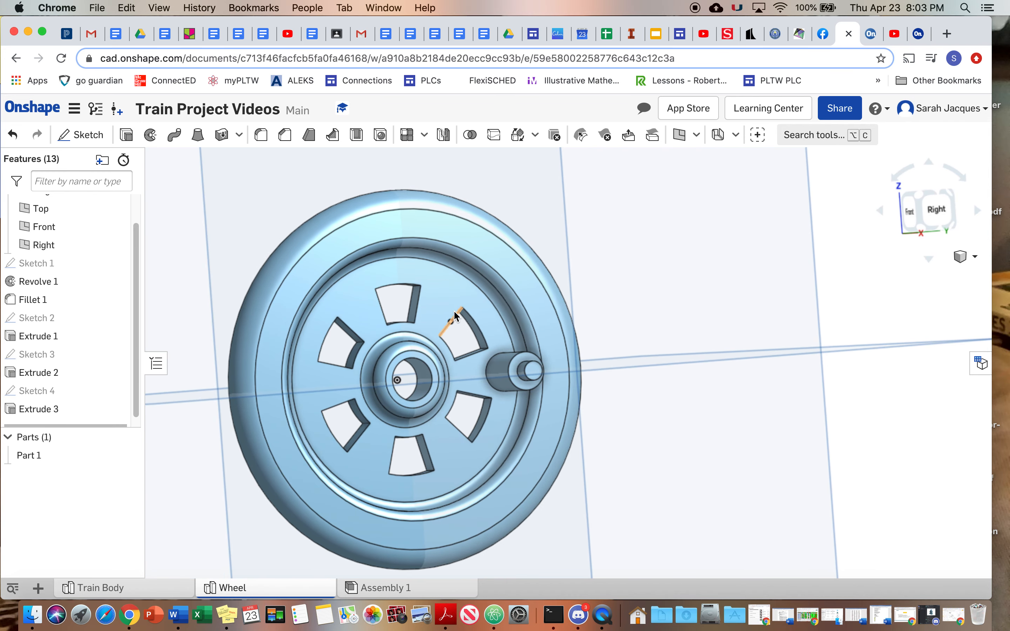
{"action": "right_click", "coordinate": [531, 370]}
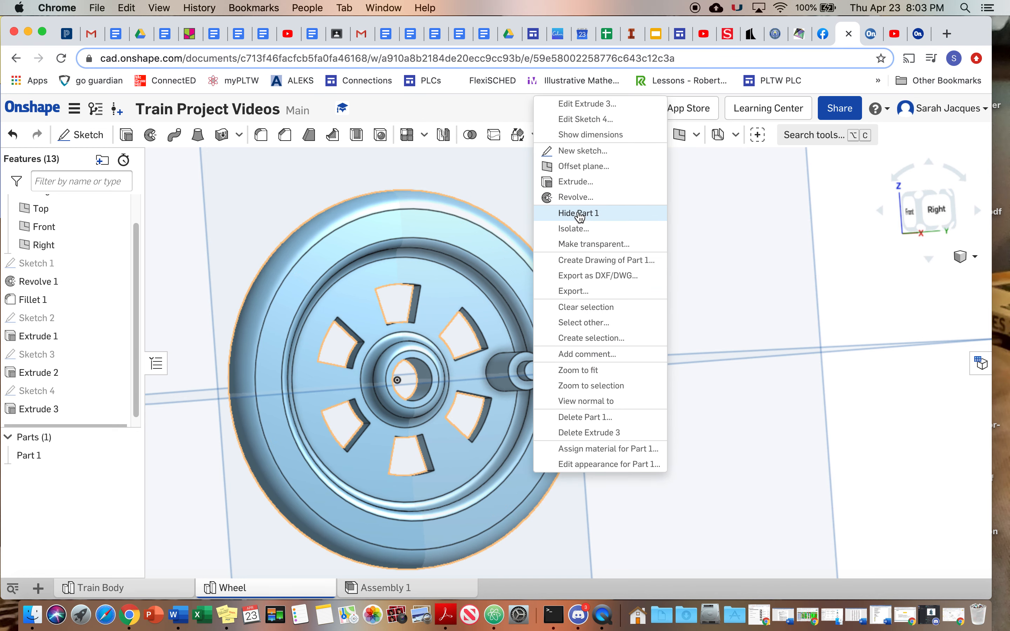
{"action": "left_click", "coordinate": [580, 151]}
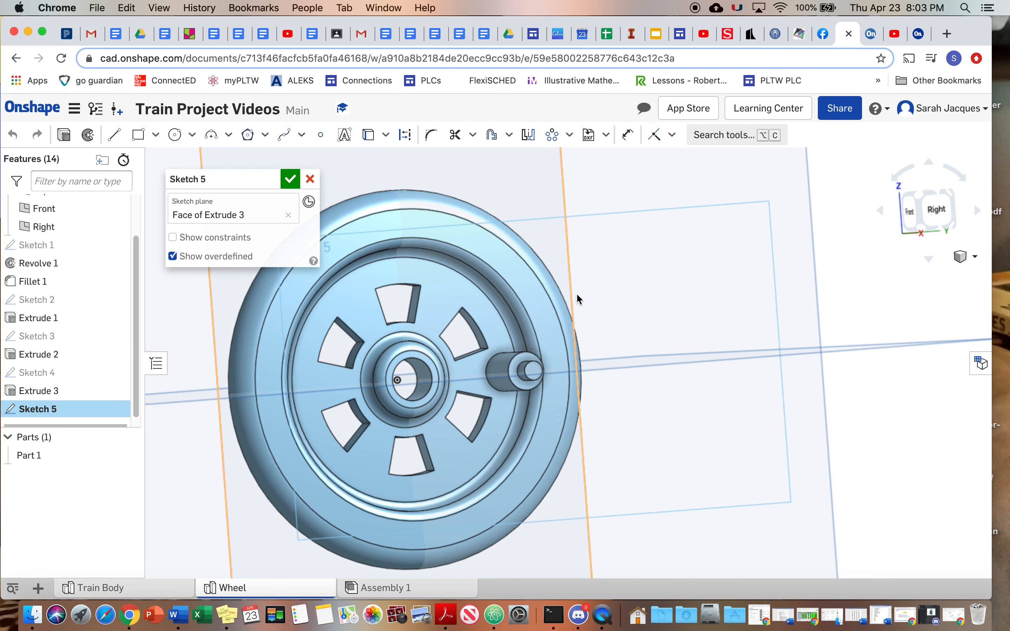
{"action": "right_click", "coordinate": [582, 359]}
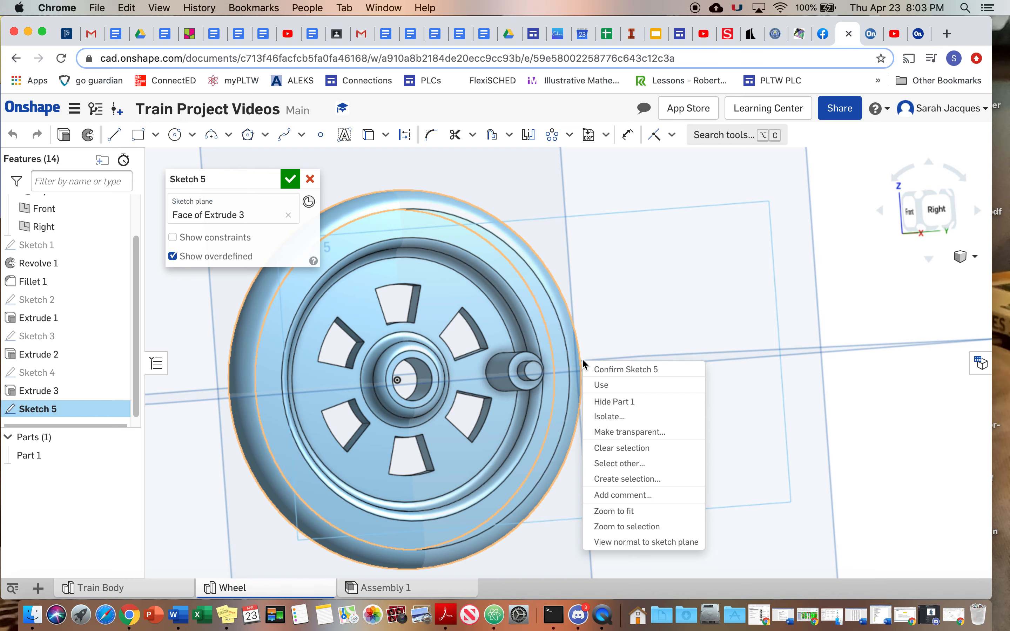
{"action": "left_click", "coordinate": [615, 544]}
{"action": "scroll", "coordinate": [618, 397], "scroll_direction": "up", "scroll_amount": 5}
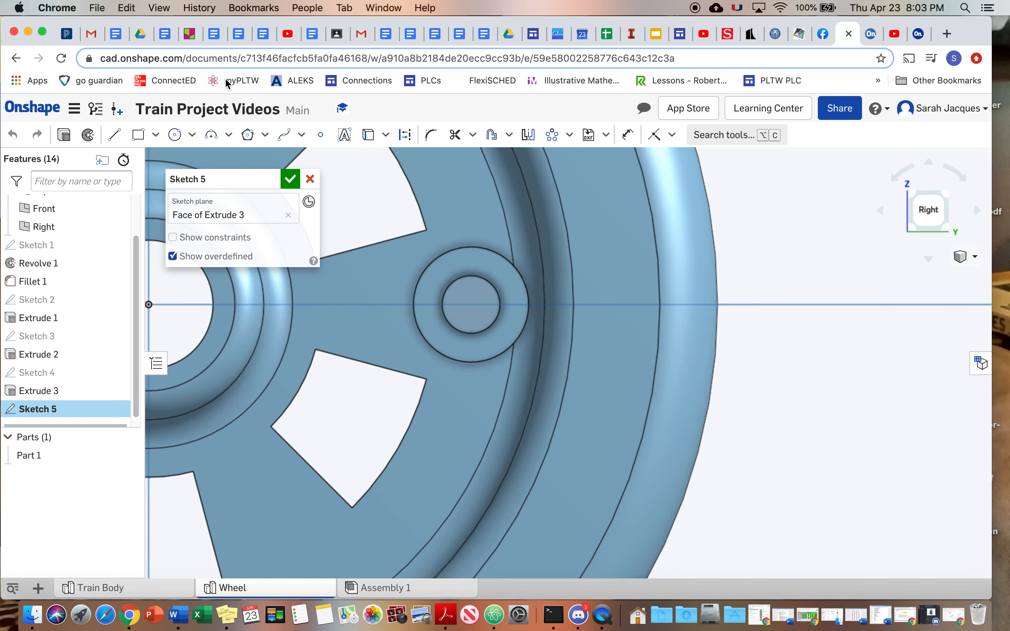
Draw a 0.0625 in diameter circle centred on the pin's end face and finish the sketch
{"action": "left_click", "coordinate": [175, 135]}
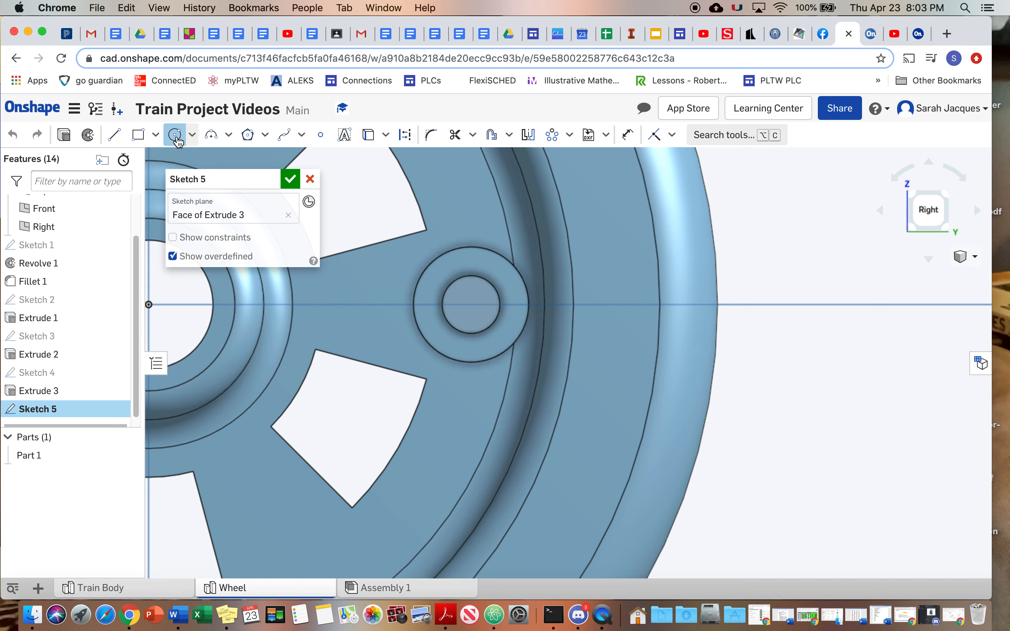
{"action": "left_click", "coordinate": [470, 305]}
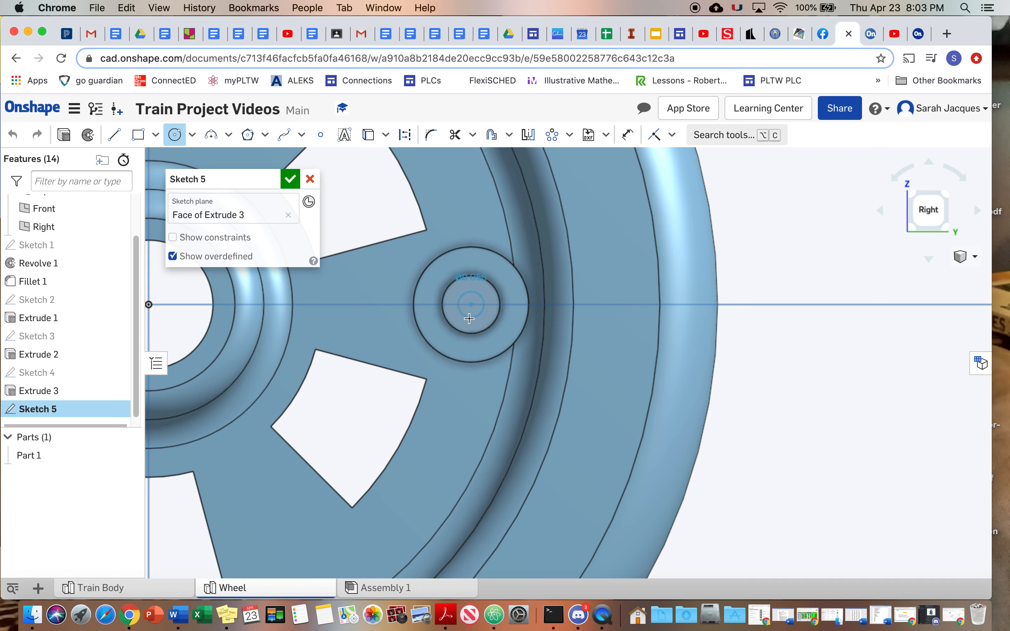
{"action": "left_click", "coordinate": [482, 313]}
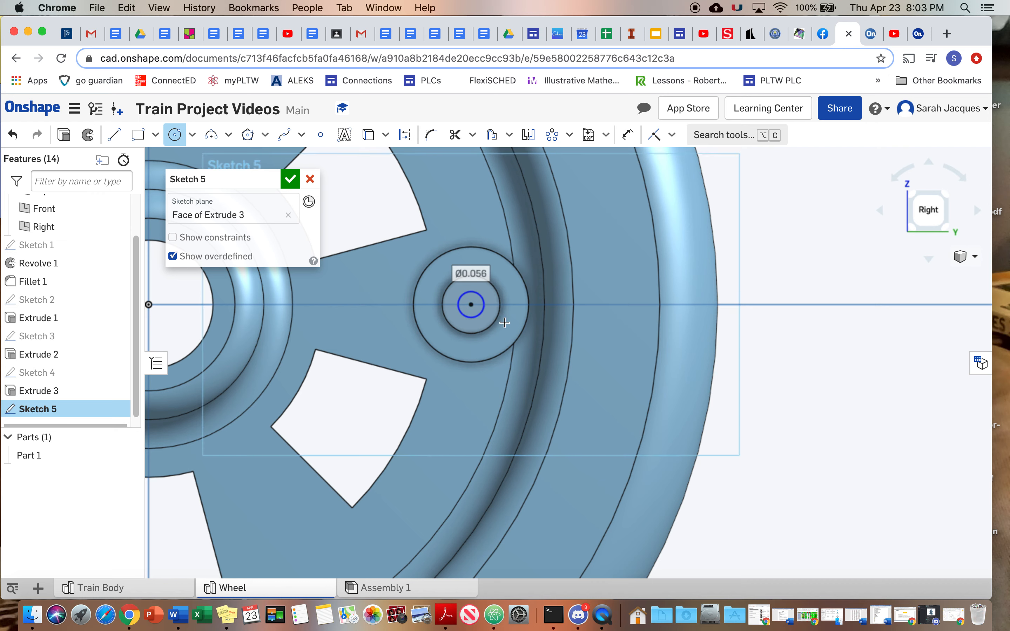
{"action": "type", "text": ".0"}
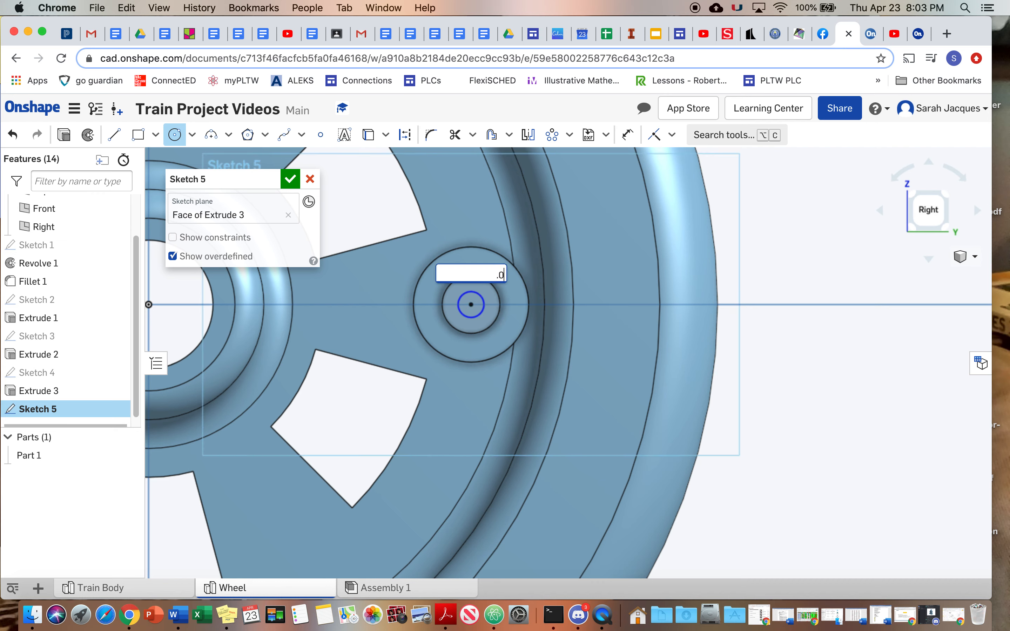
{"action": "type", "text": "625"}
{"action": "key", "text": "Return"}
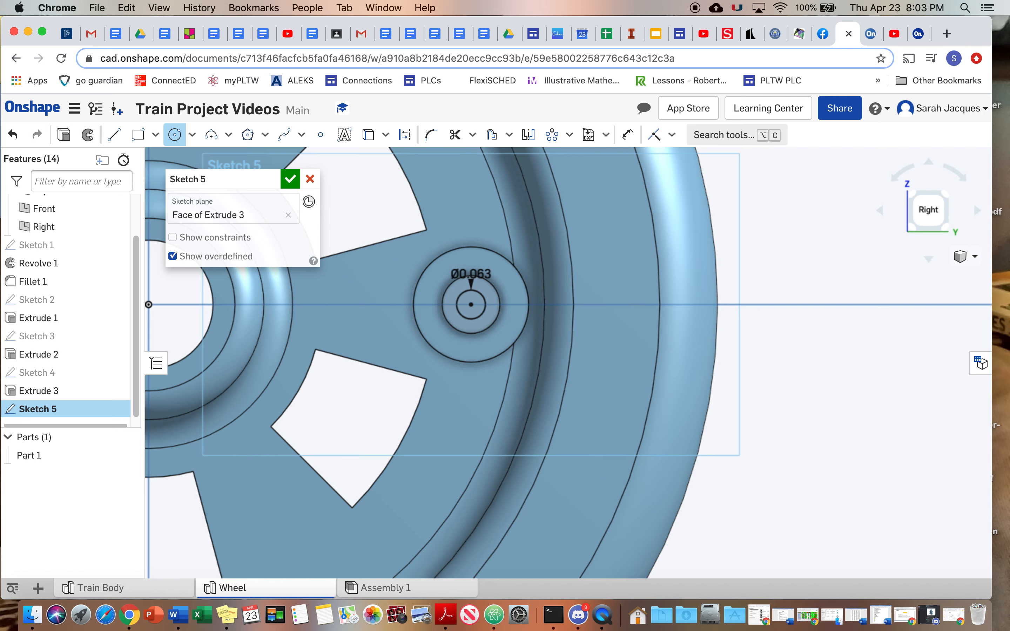
{"action": "left_click", "coordinate": [299, 179]}
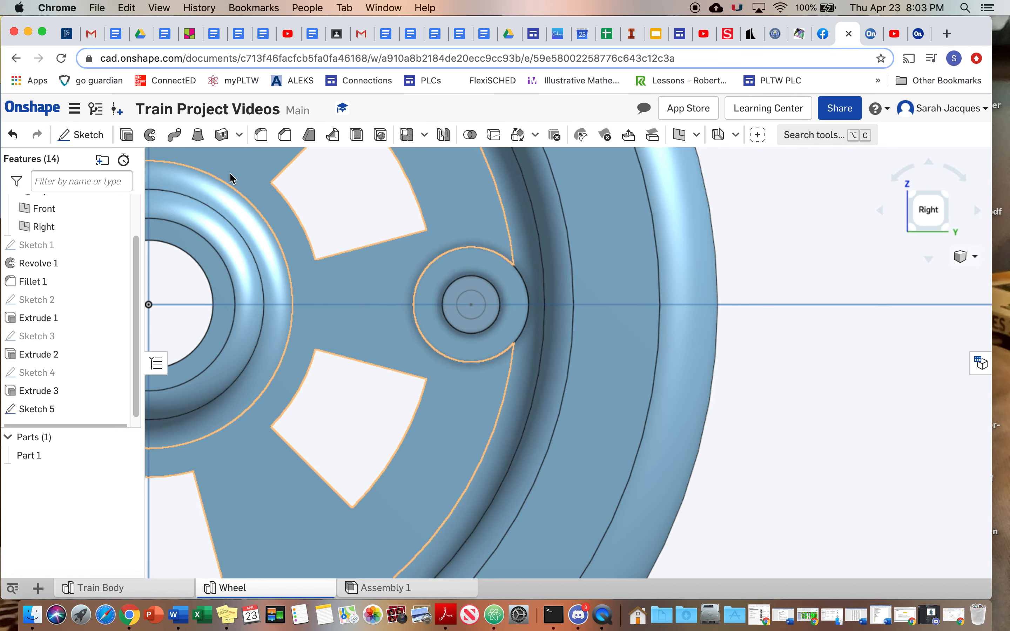
Extrude the 0.0625 in circle with Remove and a Blind depth to cut a hole into the pin
{"action": "left_click", "coordinate": [123, 135]}
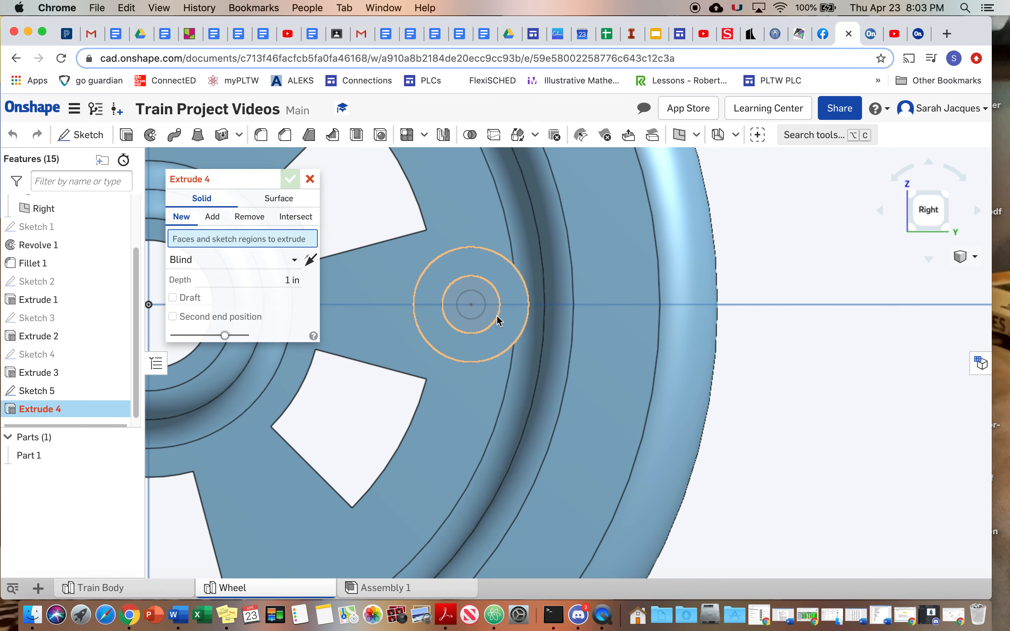
{"action": "left_click", "coordinate": [477, 307]}
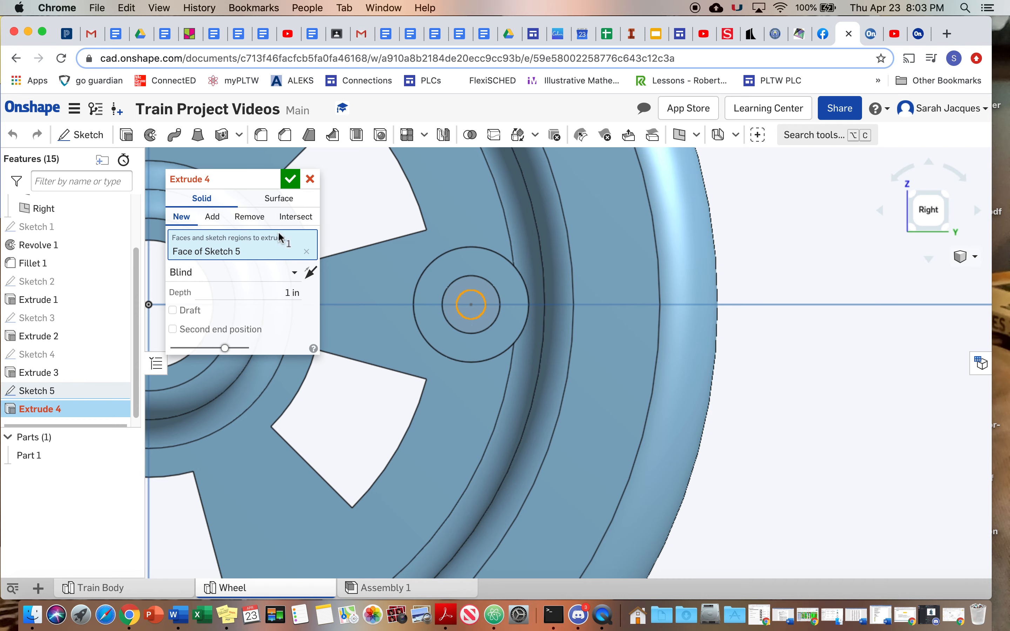
{"action": "left_click", "coordinate": [251, 221]}
{"action": "left_click", "coordinate": [285, 293]}
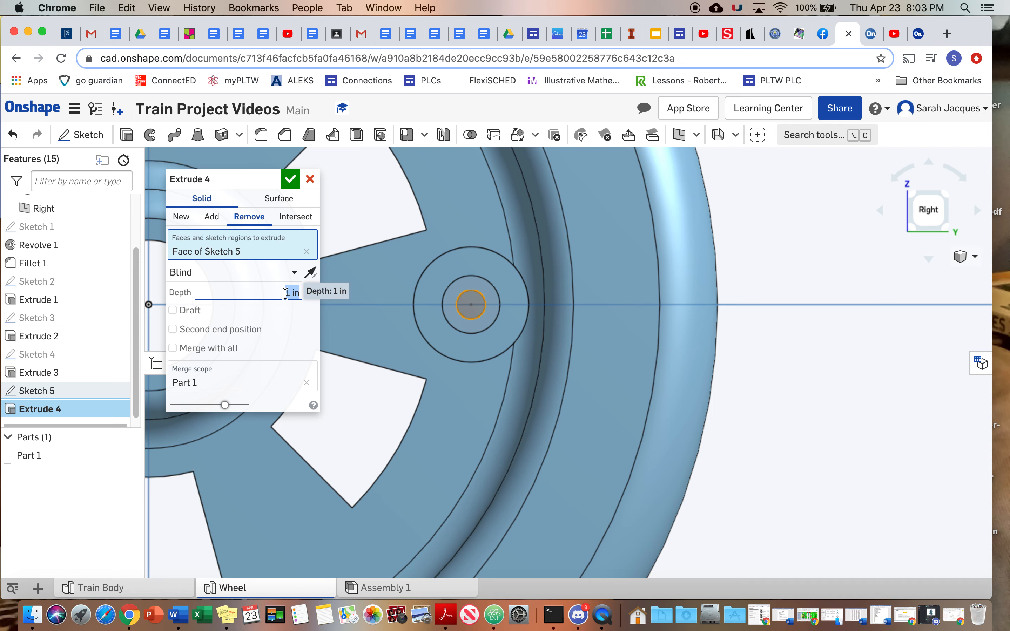
{"action": "key", "text": "BackSpace"}
{"action": "left_click", "coordinate": [290, 182]}
{"action": "mouse_move", "coordinate": [388, 259]}
{"action": "right_mouse_down"}
{"action": "mouse_move", "coordinate": [406, 259]}
{"action": "mouse_move", "coordinate": [381, 257]}
{"action": "mouse_move", "coordinate": [390, 261]}
{"action": "right_mouse_up"}
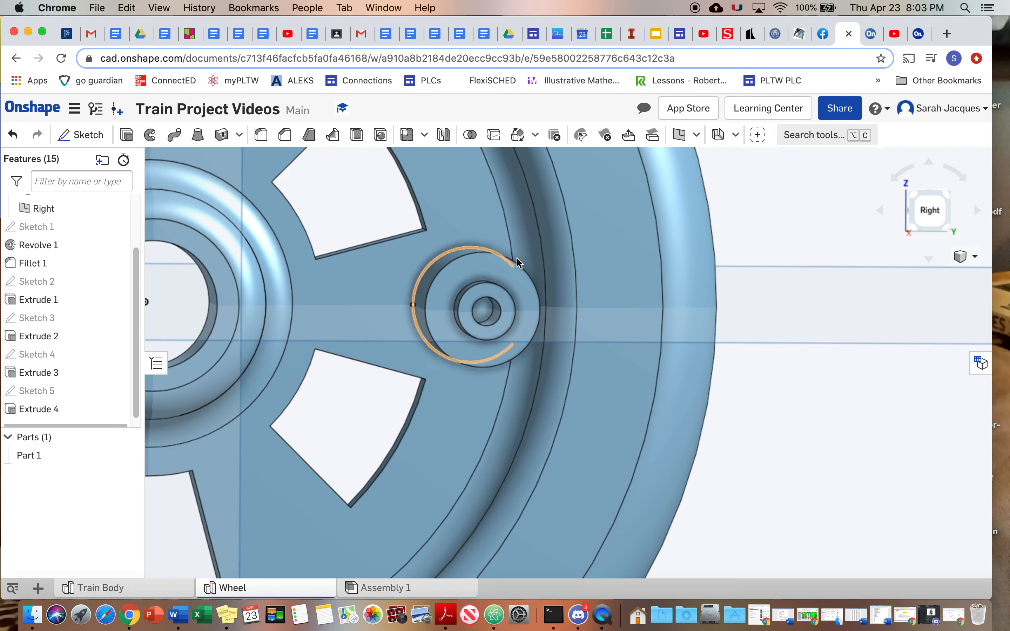
{"action": "scroll", "coordinate": [675, 294], "scroll_direction": "up", "scroll_amount": 5}
{"action": "scroll", "coordinate": [668, 296], "scroll_direction": "down", "scroll_amount": 12}
{"action": "scroll", "coordinate": [666, 295], "scroll_direction": "up", "scroll_amount": 5}
{"action": "right_click_drag", "start_coordinate": [665, 293], "coordinate": [579, 295]}
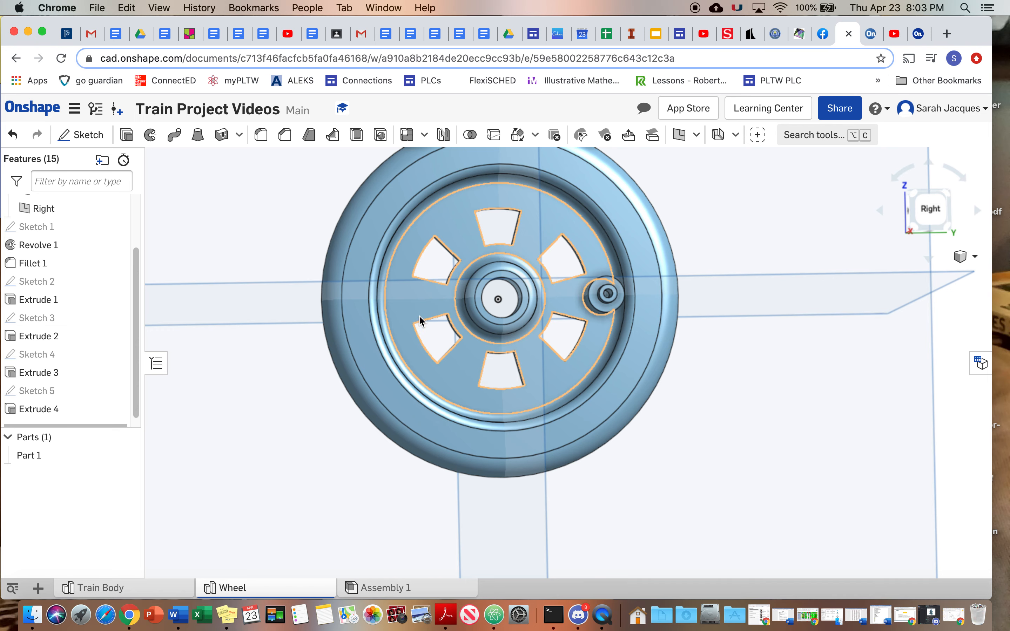